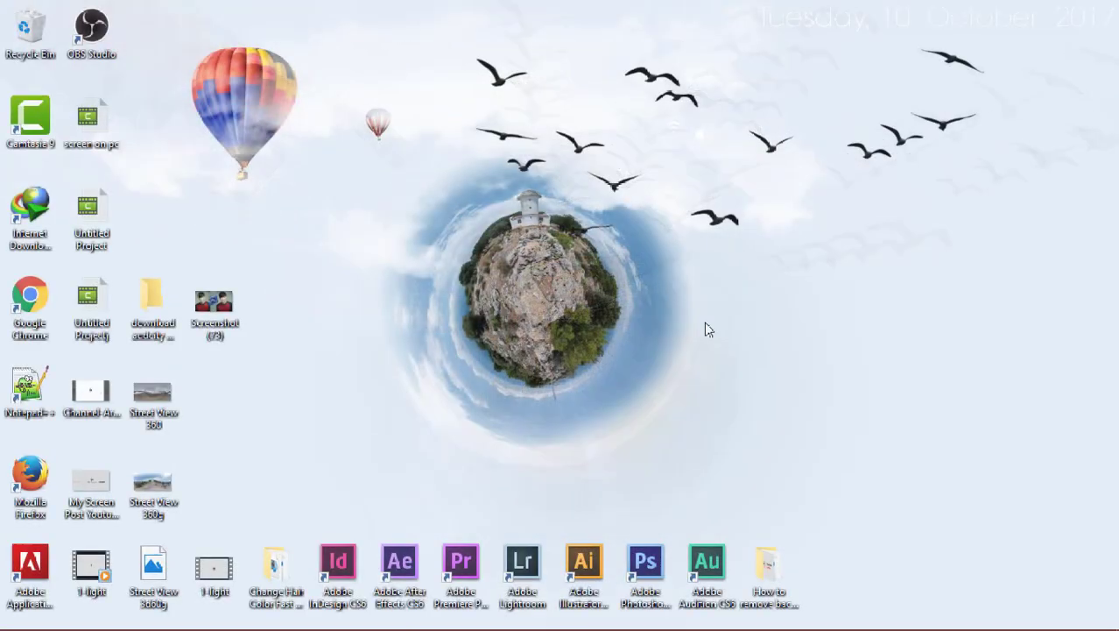
# Refresh the desktop, launch Google Chrome and go to istreetview.com
pyautogui.rightClick(833, 270)
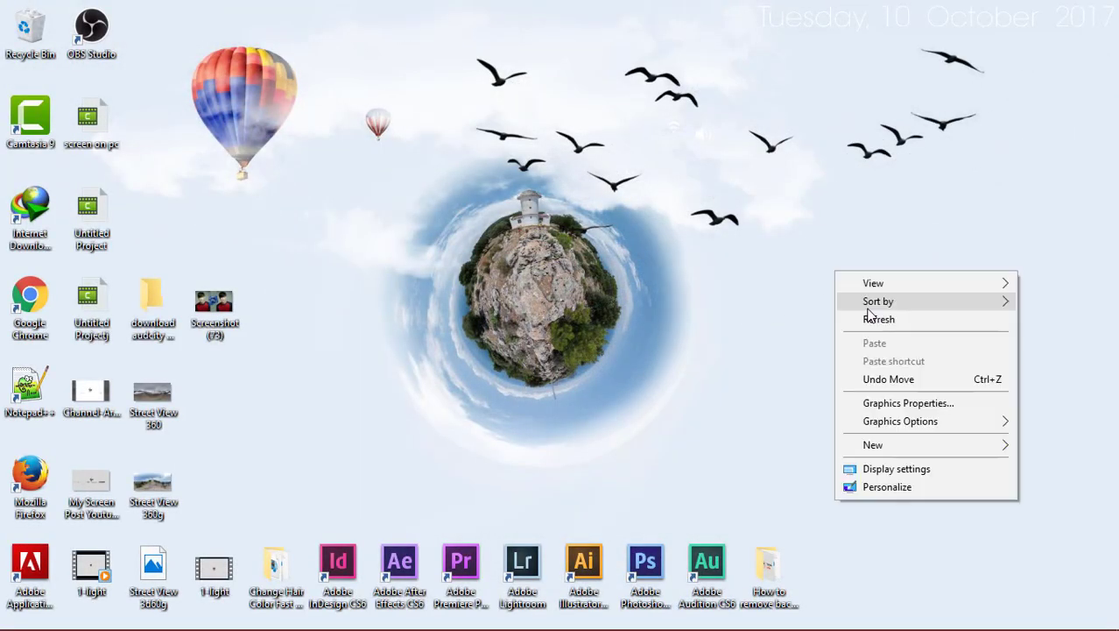
pyautogui.click(863, 319)
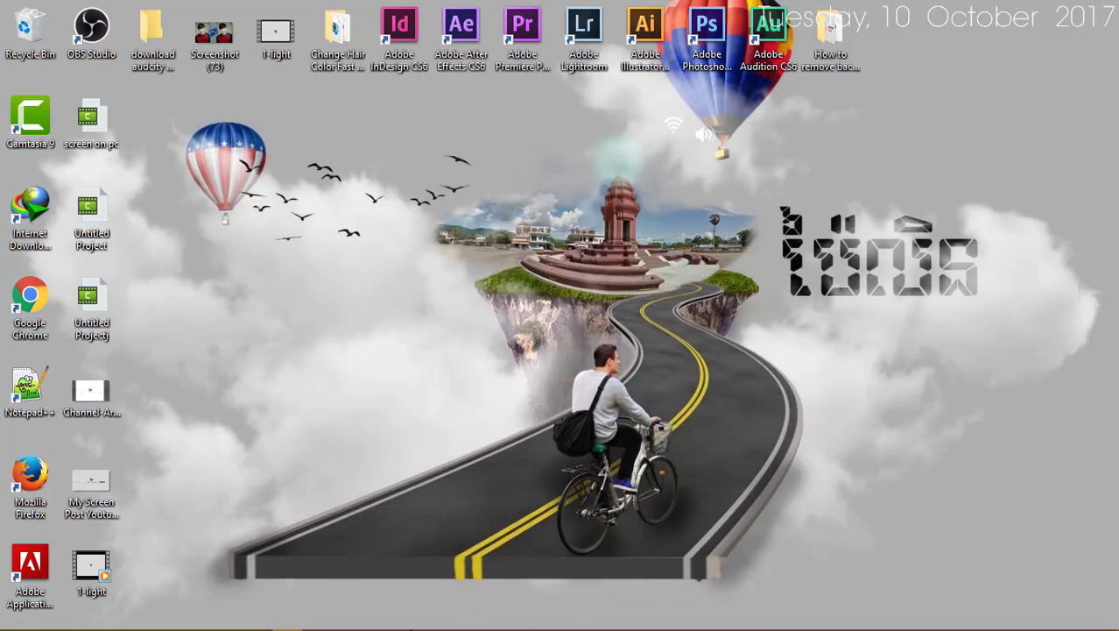
pyautogui.doubleClick(14, 300)
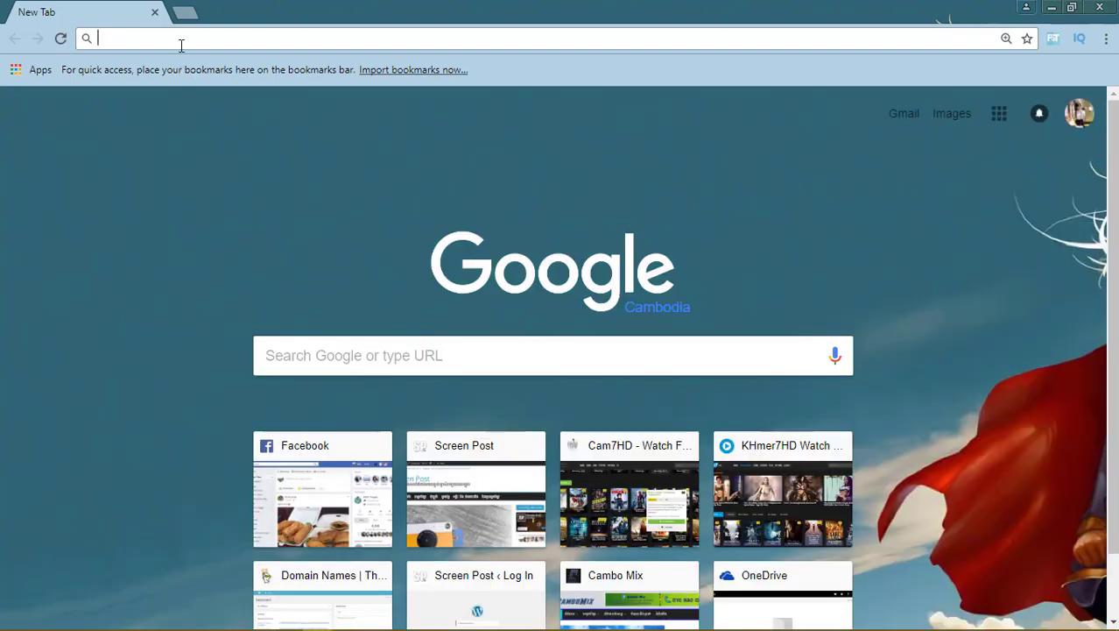
pyautogui.write('istreetview.com')
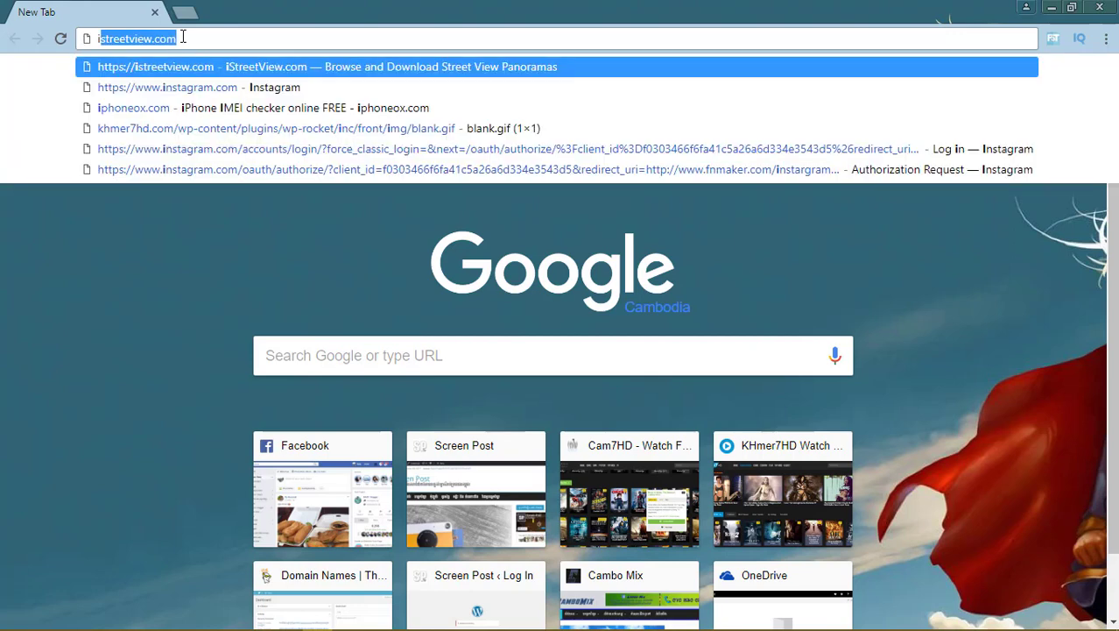
pyautogui.press('Return')
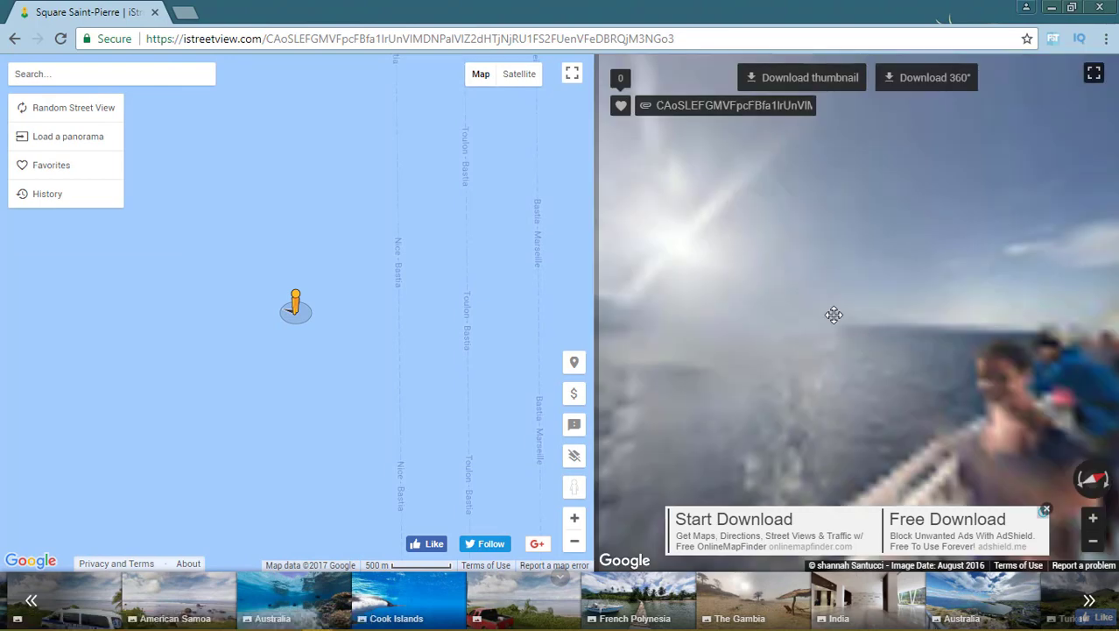
# Look around the sample panoramas and page through the row of samples
pyautogui.moveTo(831, 314)
pyautogui.mouseDown()
pyautogui.moveTo(691, 250)
pyautogui.moveTo(932, 270)
pyautogui.moveTo(882, 212)
pyautogui.moveTo(912, 227)
pyautogui.moveTo(787, 208)
pyautogui.moveTo(948, 234)
pyautogui.moveTo(946, 193)
pyautogui.moveTo(682, 168)
pyautogui.moveTo(879, 391)
pyautogui.moveTo(724, 479)
pyautogui.moveTo(833, 344)
pyautogui.moveTo(757, 239)
pyautogui.moveTo(828, 301)
pyautogui.moveTo(722, 305)
pyautogui.moveTo(777, 304)
pyautogui.moveTo(672, 348)
pyautogui.mouseUp()
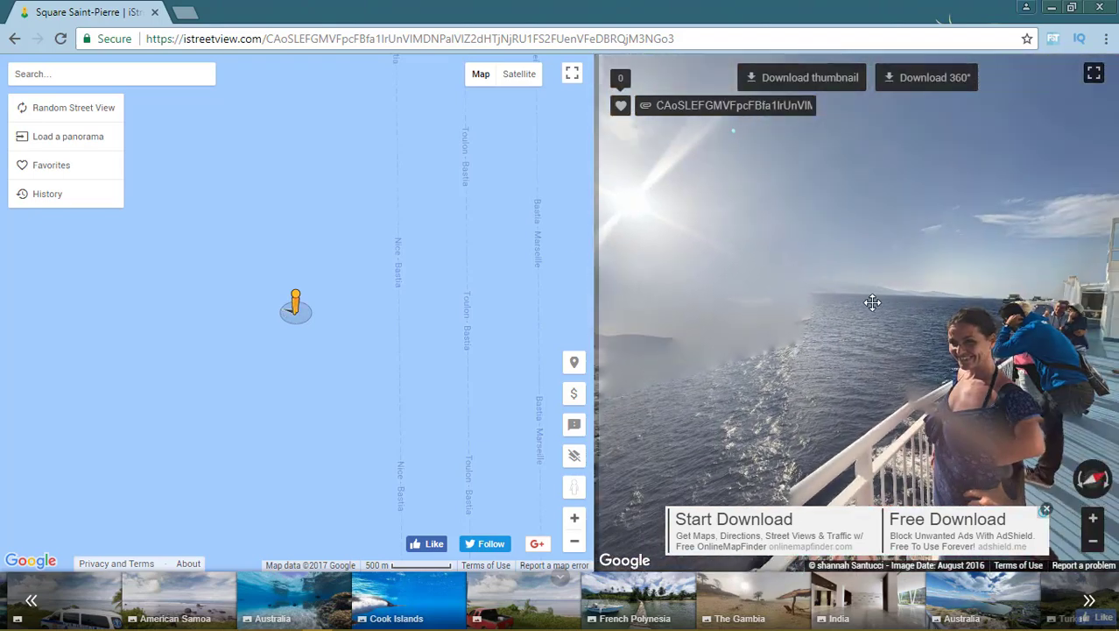
pyautogui.moveTo(872, 302); pyautogui.dragTo(980, 140)
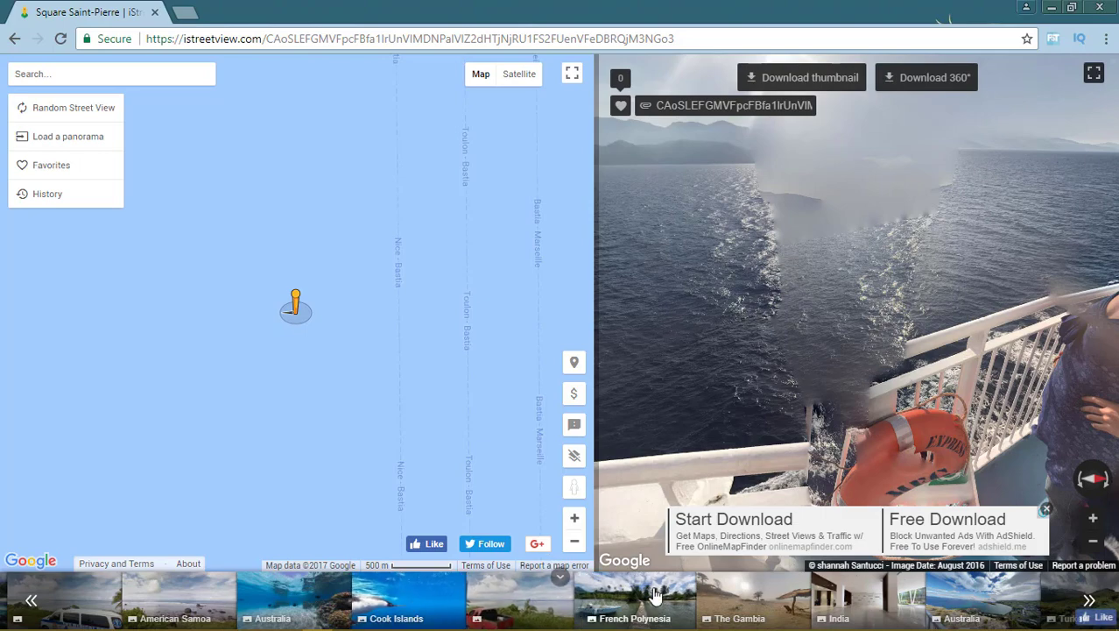
pyautogui.click(180, 600)
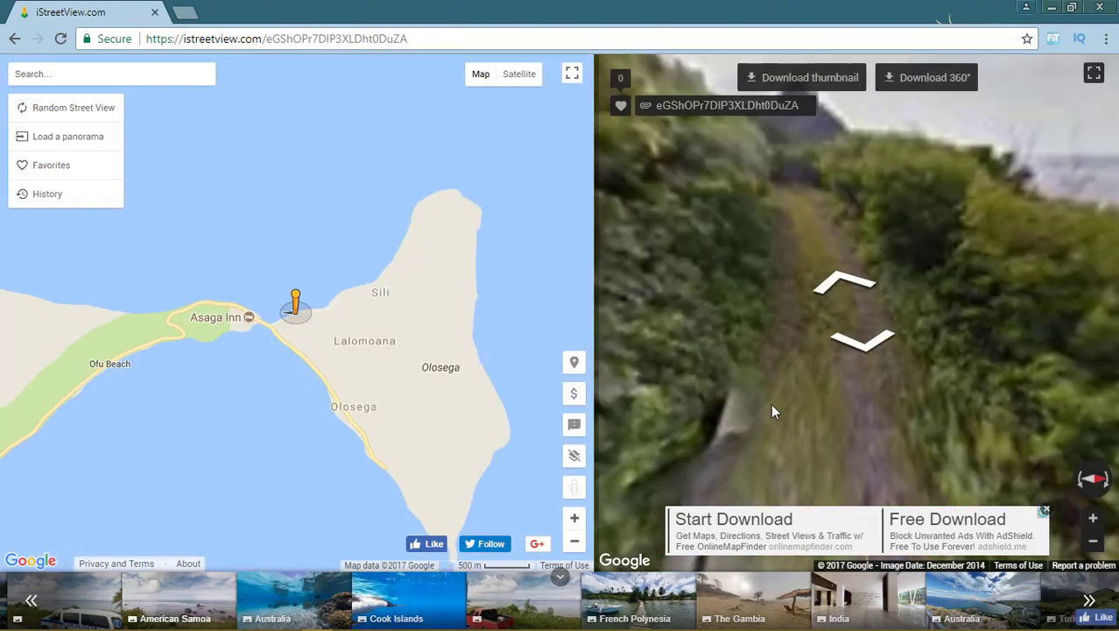
pyautogui.moveTo(975, 395)
pyautogui.mouseDown()
pyautogui.moveTo(1033, 367)
pyautogui.moveTo(952, 280)
pyautogui.moveTo(671, 209)
pyautogui.mouseUp()
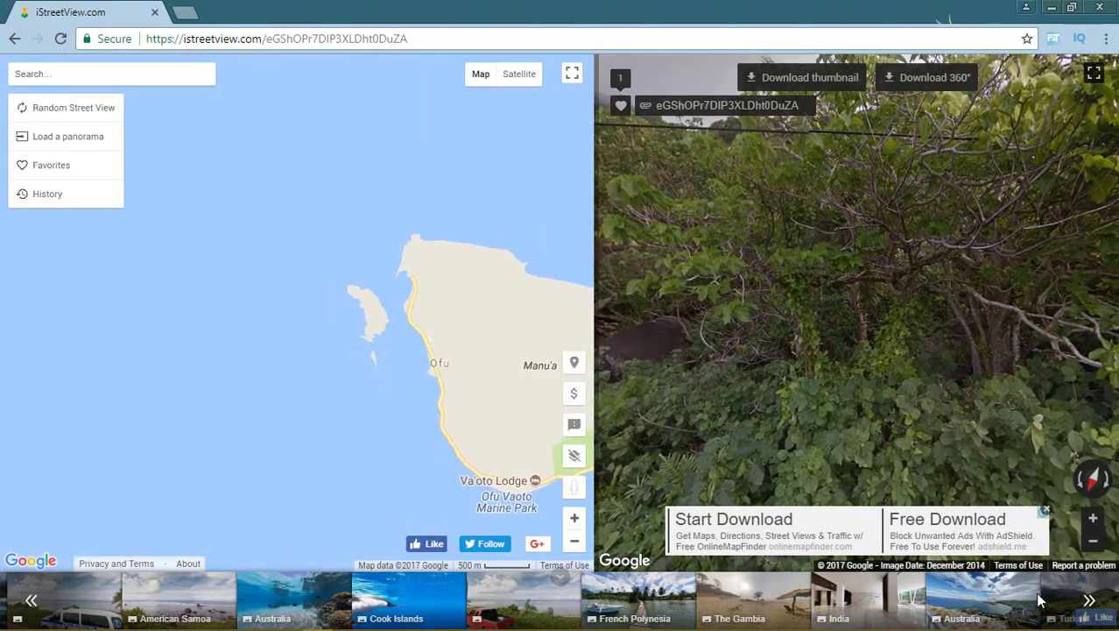
pyautogui.click(1090, 601)
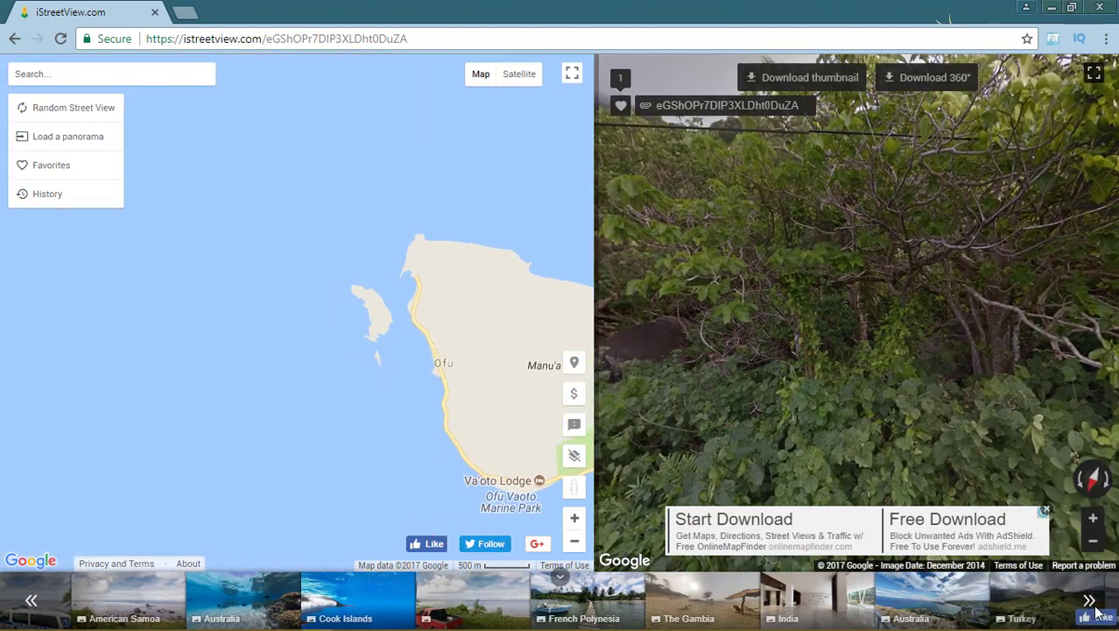
# Load the Gelidonia Lighthouse panorama, face the lighthouse and copy its panorama ID
pyautogui.click(1007, 600)
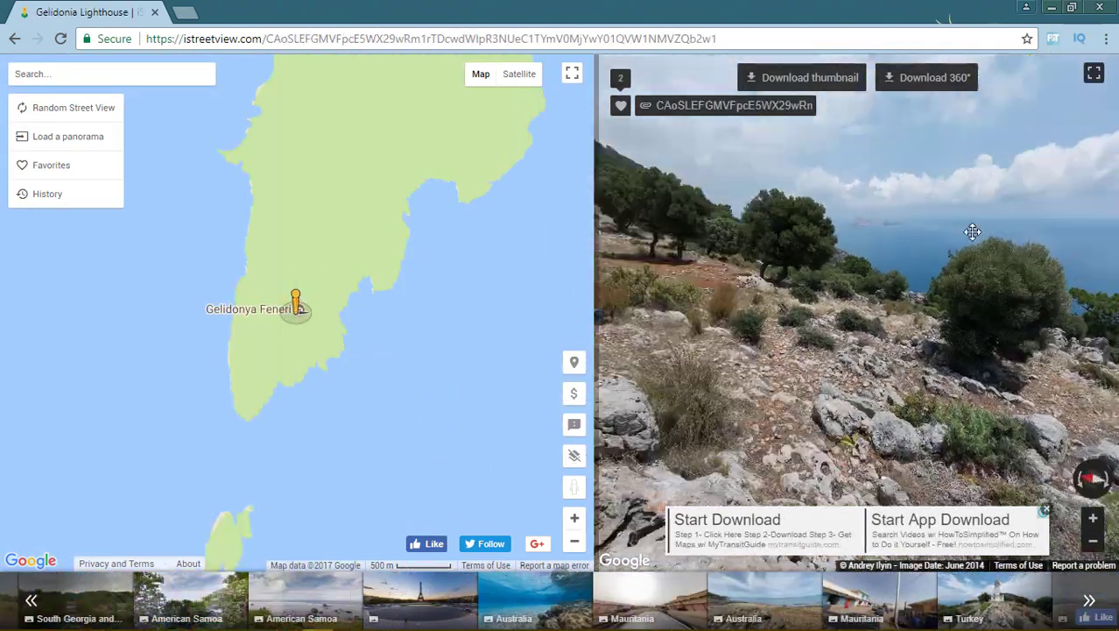
pyautogui.moveTo(972, 231); pyautogui.dragTo(743, 114)
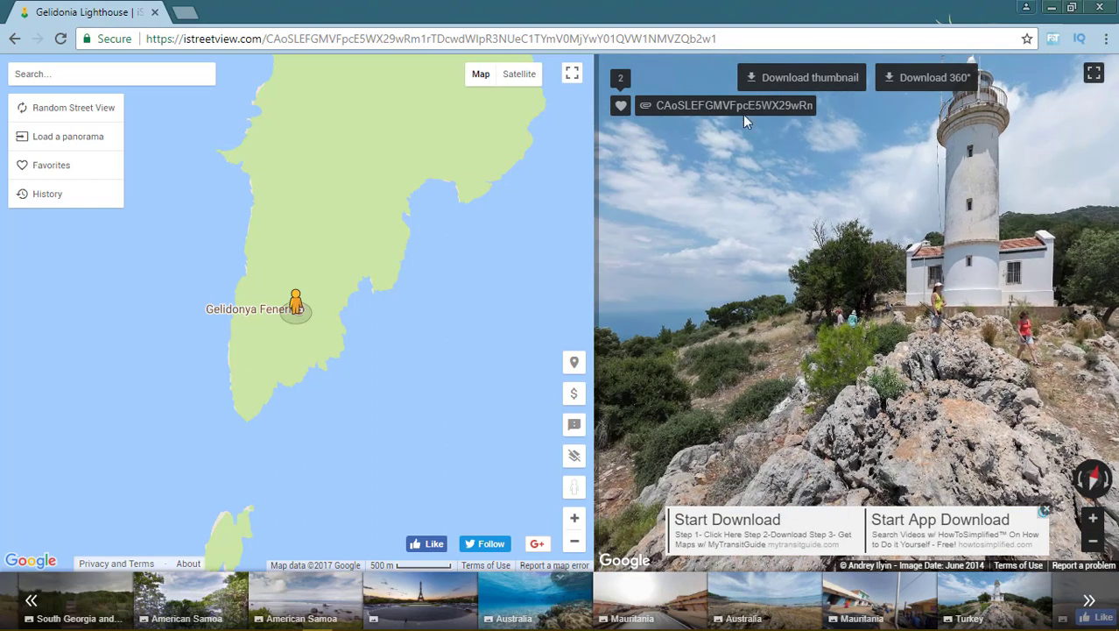
pyautogui.click(743, 112)
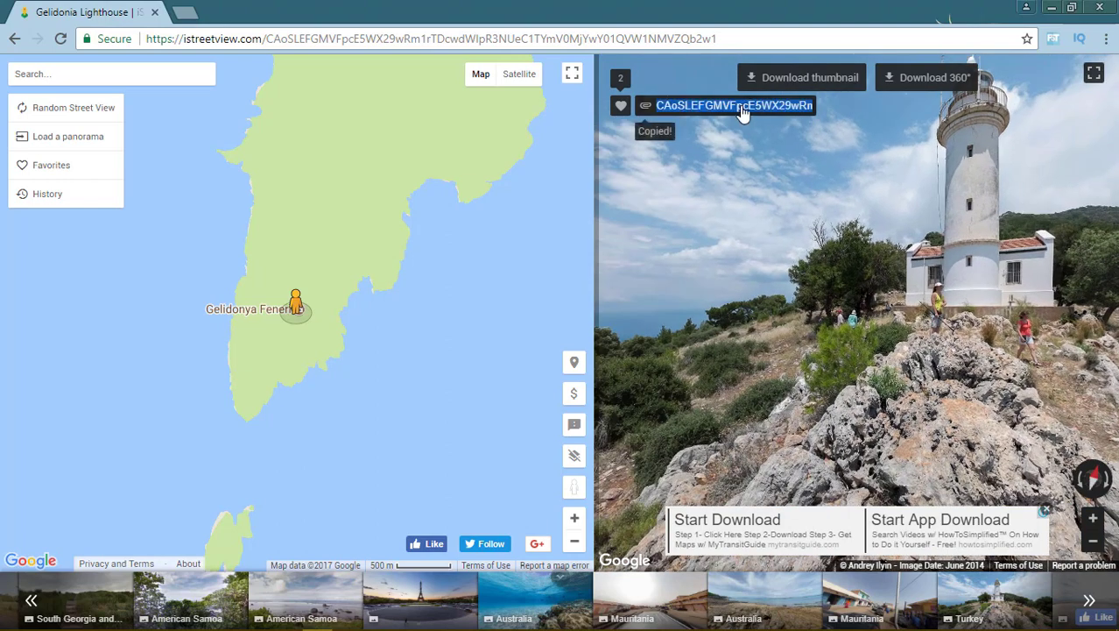
pyautogui.click(1051, 7)
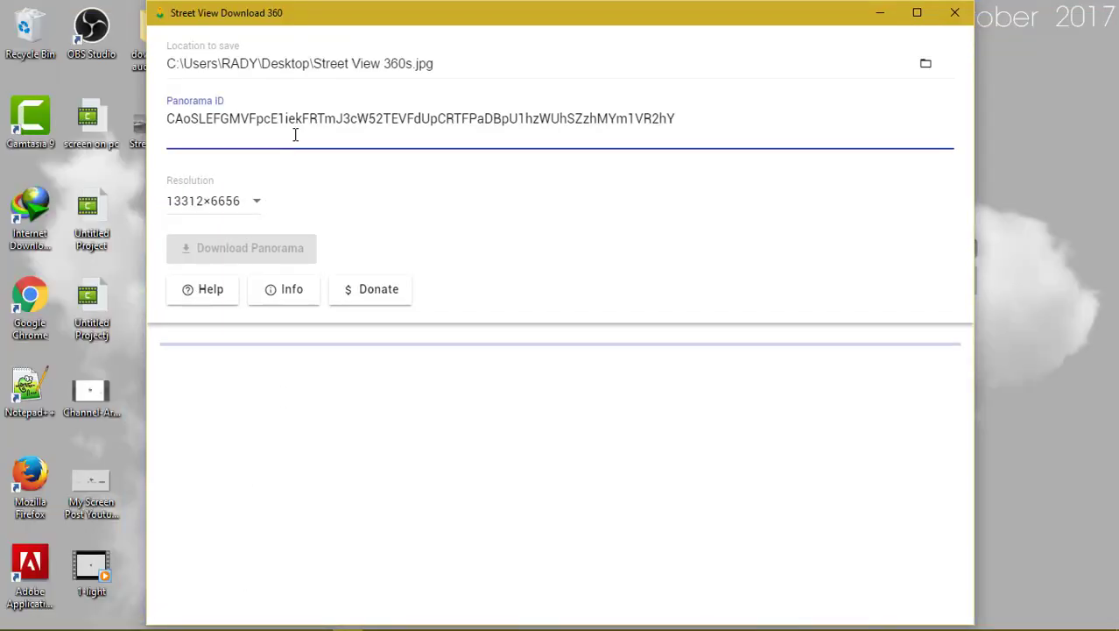
# Replace the Panorama ID field with the copied lighthouse panorama ID
pyautogui.hotkey('ctrl', 'a')
pyautogui.hotkey('ctrl', 'v')
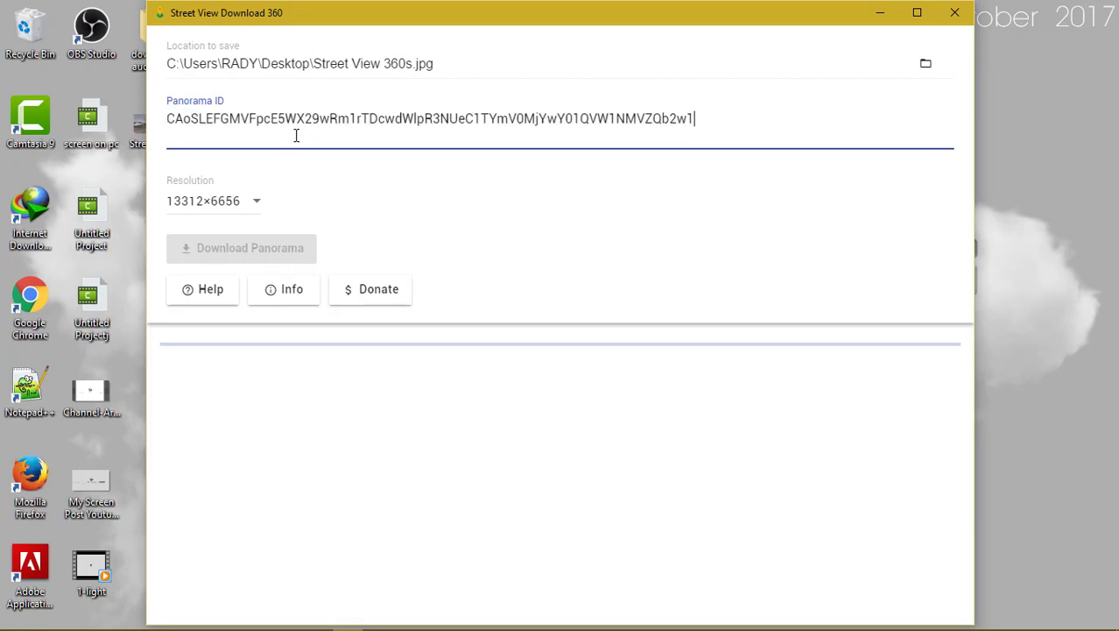
pyautogui.hotkey('ctrl', 'a')
pyautogui.press('End')
# Set the save file to df.jpg on the Desktop
pyautogui.click(926, 68)
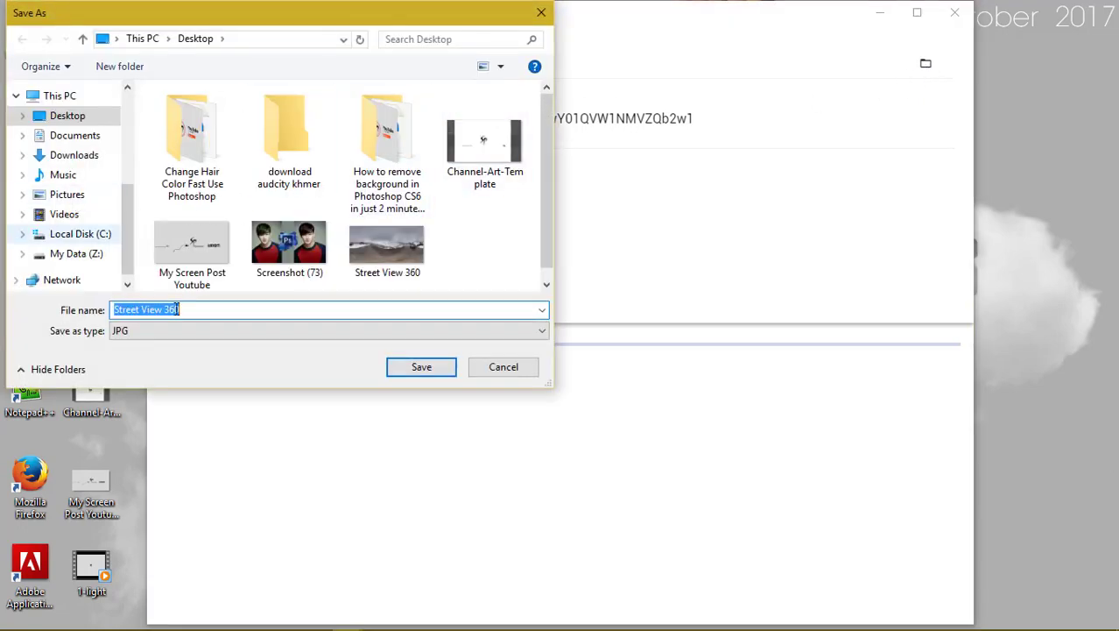
pyautogui.write('df')
pyautogui.click(427, 371)
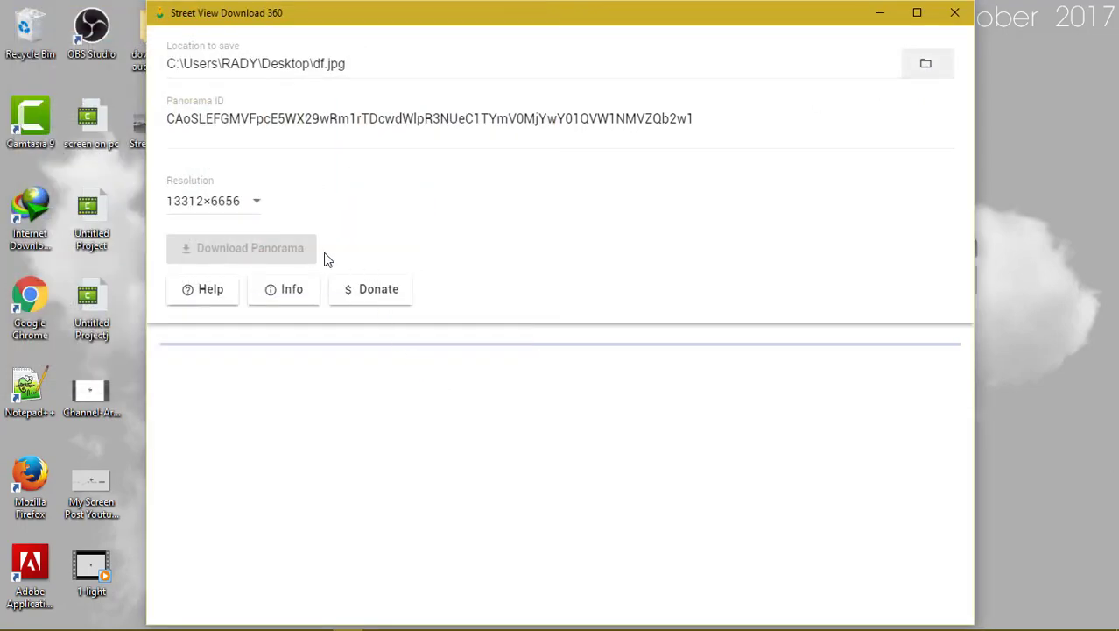
# Close the downloader and copy the lighthouse panorama ID again in Chrome
pyautogui.click(955, 12)
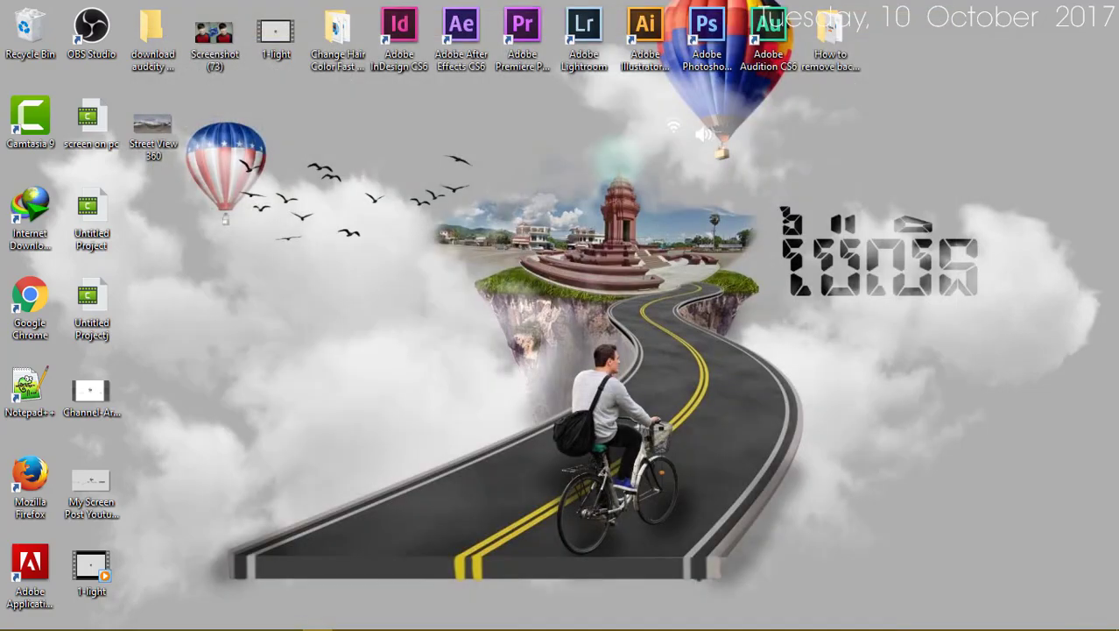
pyautogui.click(318, 619)
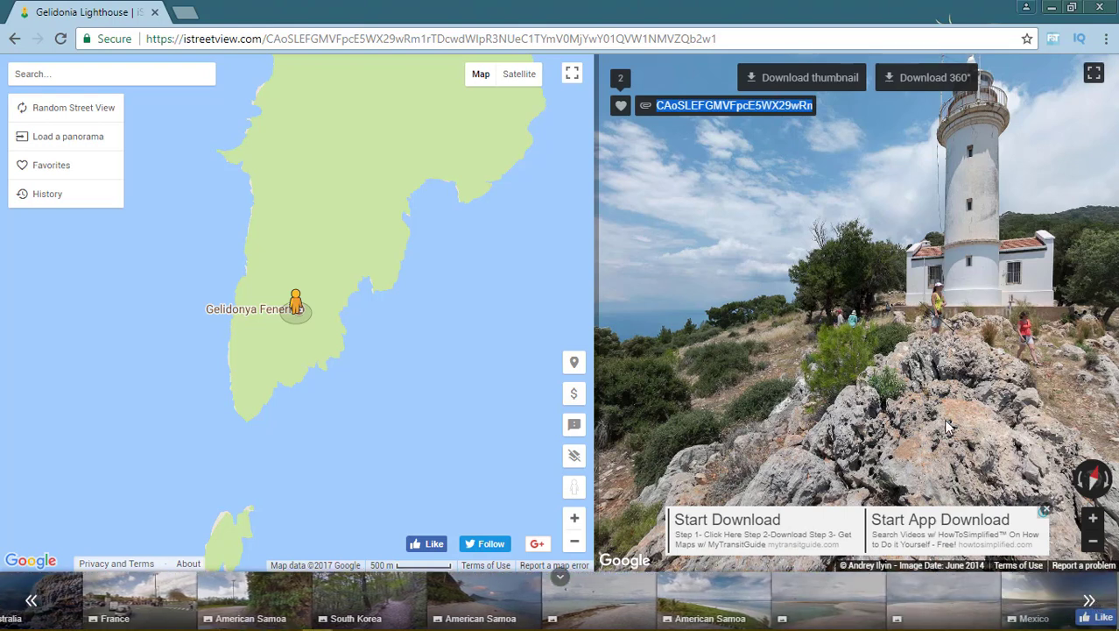
pyautogui.rightClick(712, 112)
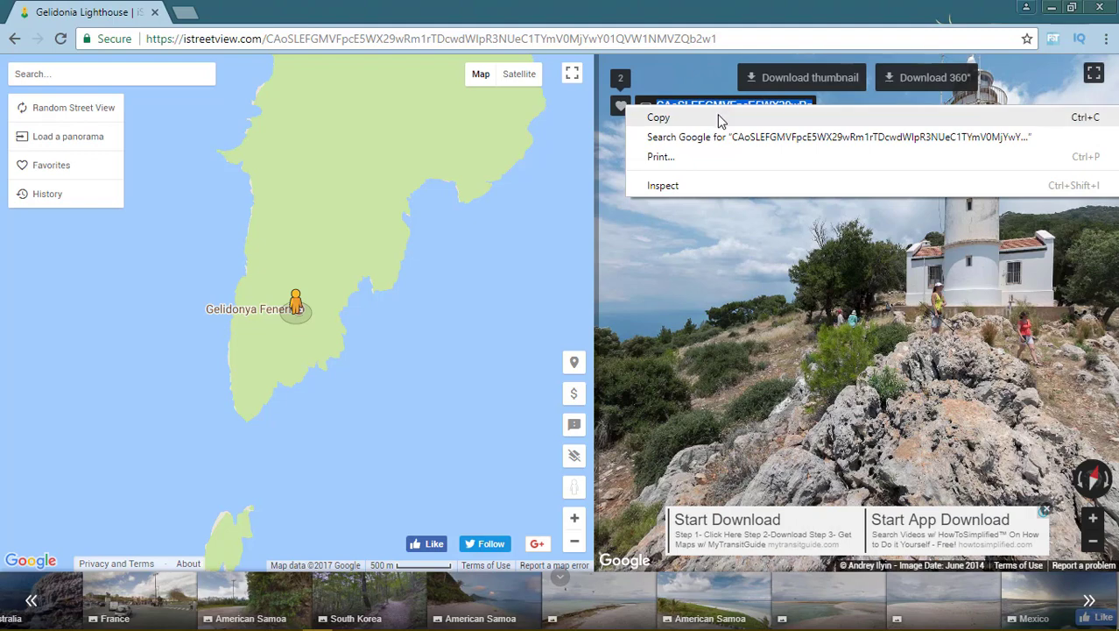
pyautogui.click(720, 117)
# Minimize the browser and open Windows search
pyautogui.click(1054, 7)
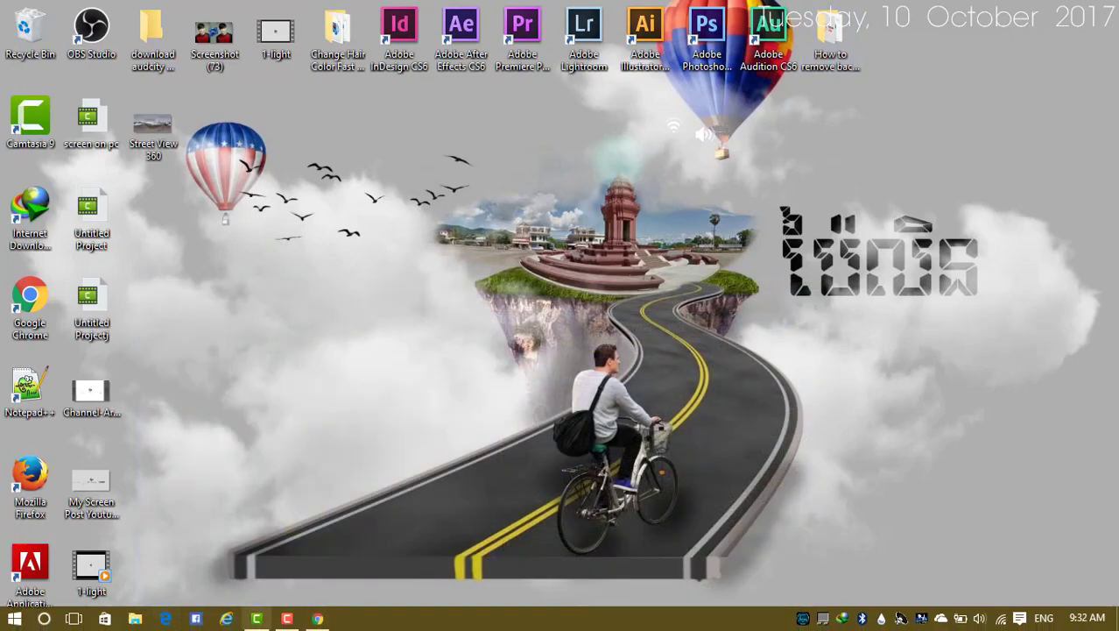
pyautogui.click(318, 618)
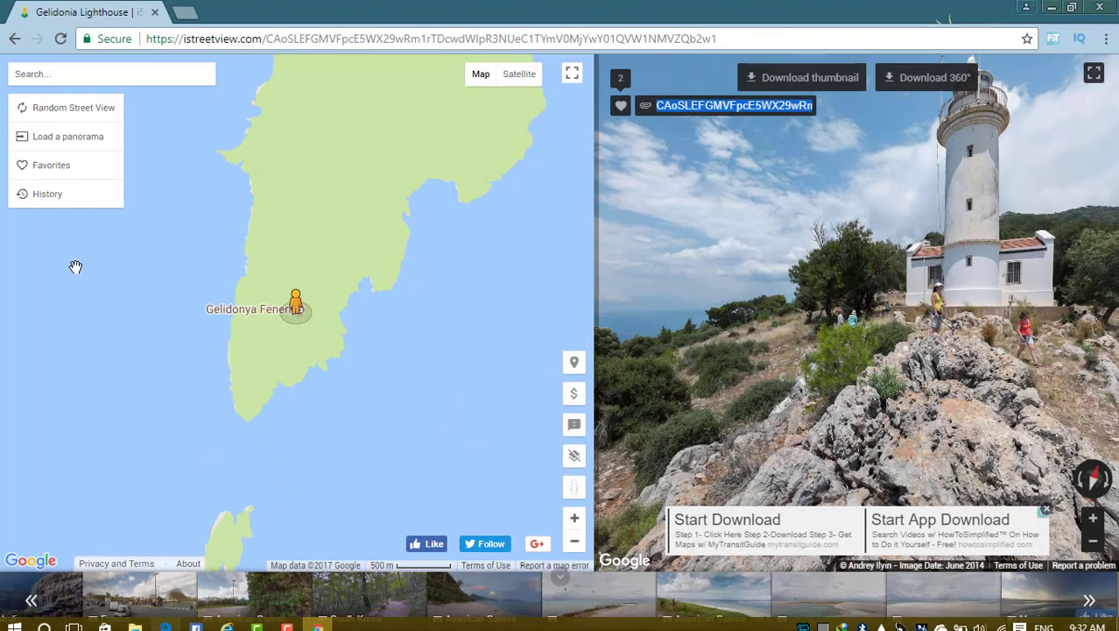
pyautogui.click(1054, 7)
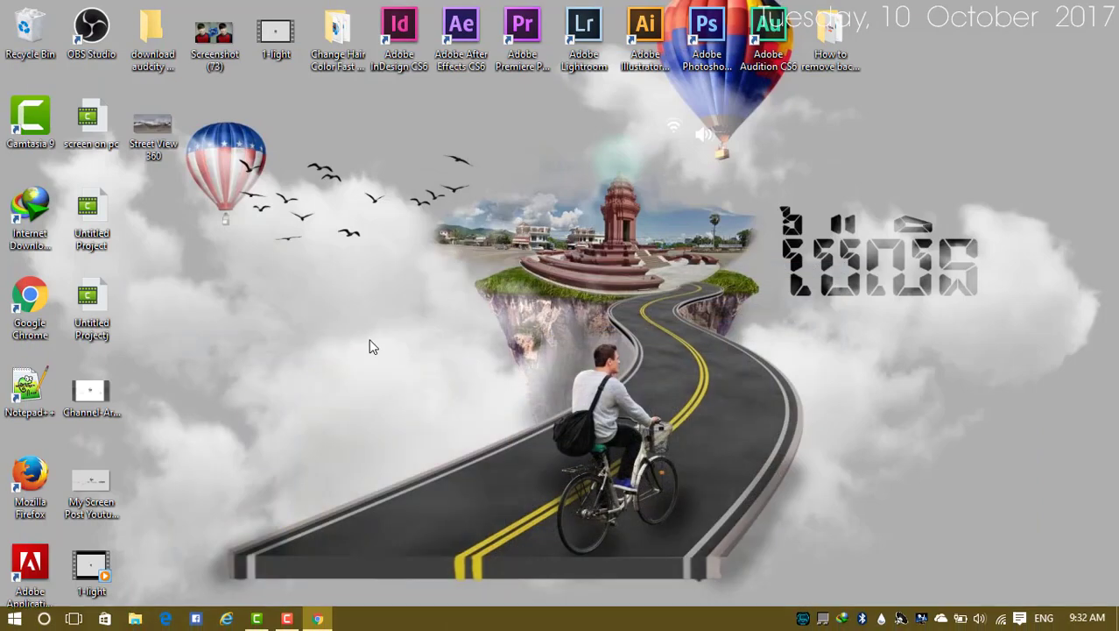
pyautogui.press('super')
# Launch Street View Download 360 via search 'stree' and paste the lighthouse panorama ID
pyautogui.write('st')
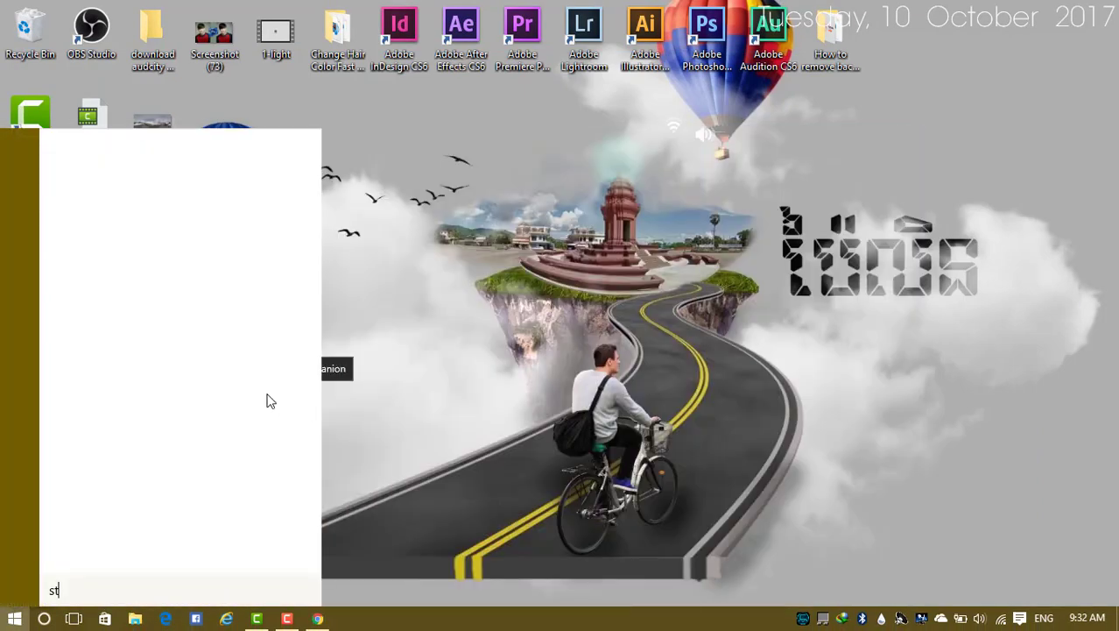
pyautogui.write('ree')
pyautogui.click(157, 217)
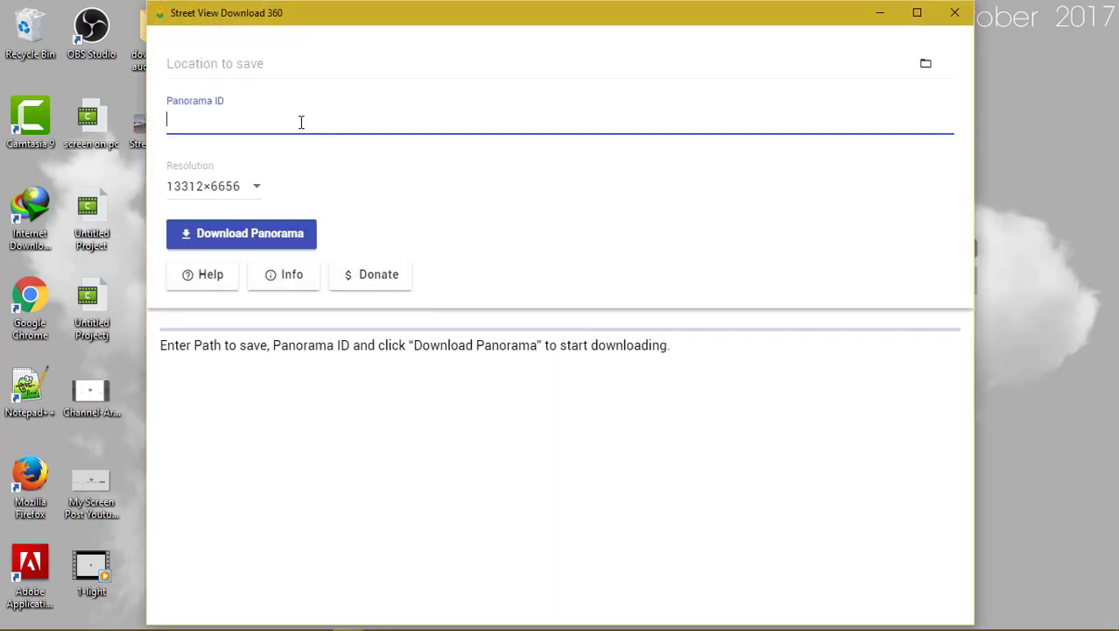
pyautogui.hotkey('ctrl', 'v')
pyautogui.click(245, 70)
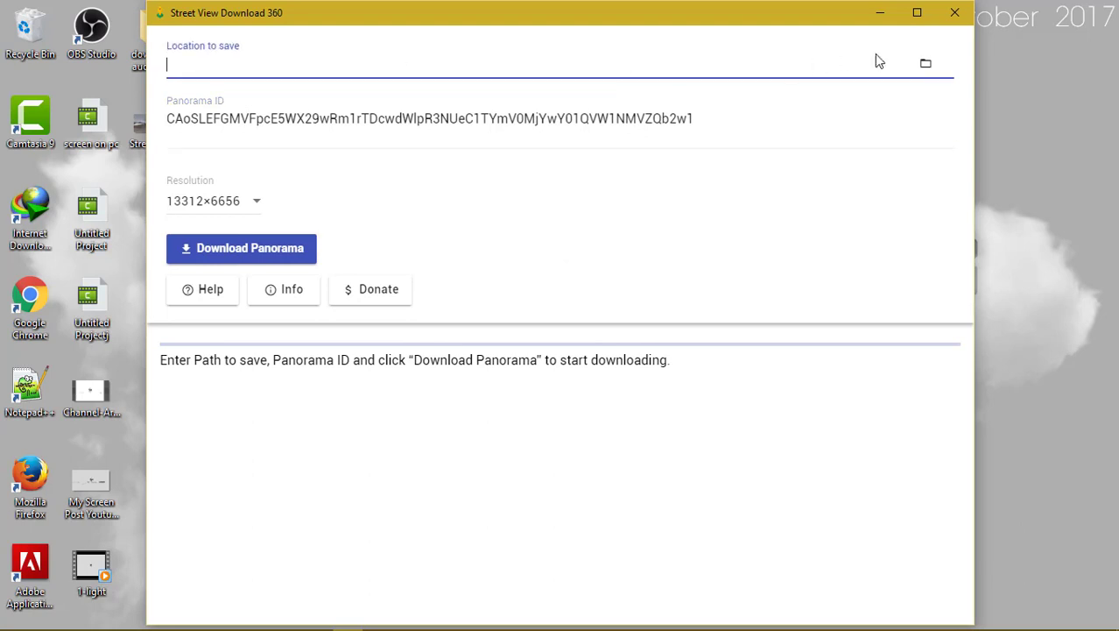
pyautogui.click(529, 296)
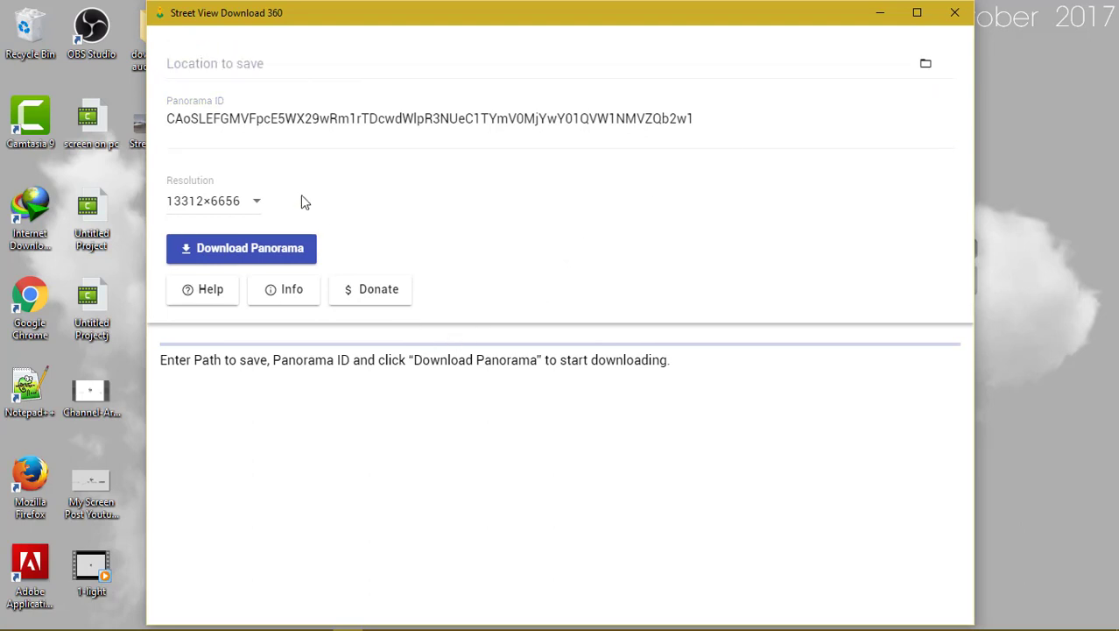
# Set the save location to Street View 360g.jpg on the Desktop
pyautogui.click(930, 74)
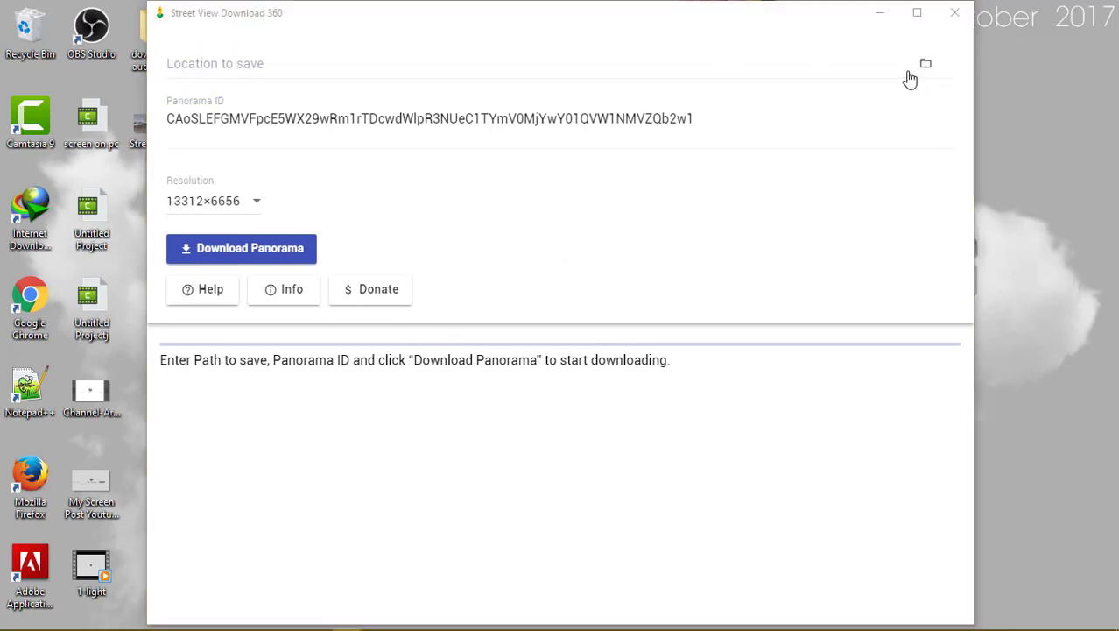
pyautogui.click(74, 155)
pyautogui.click(74, 135)
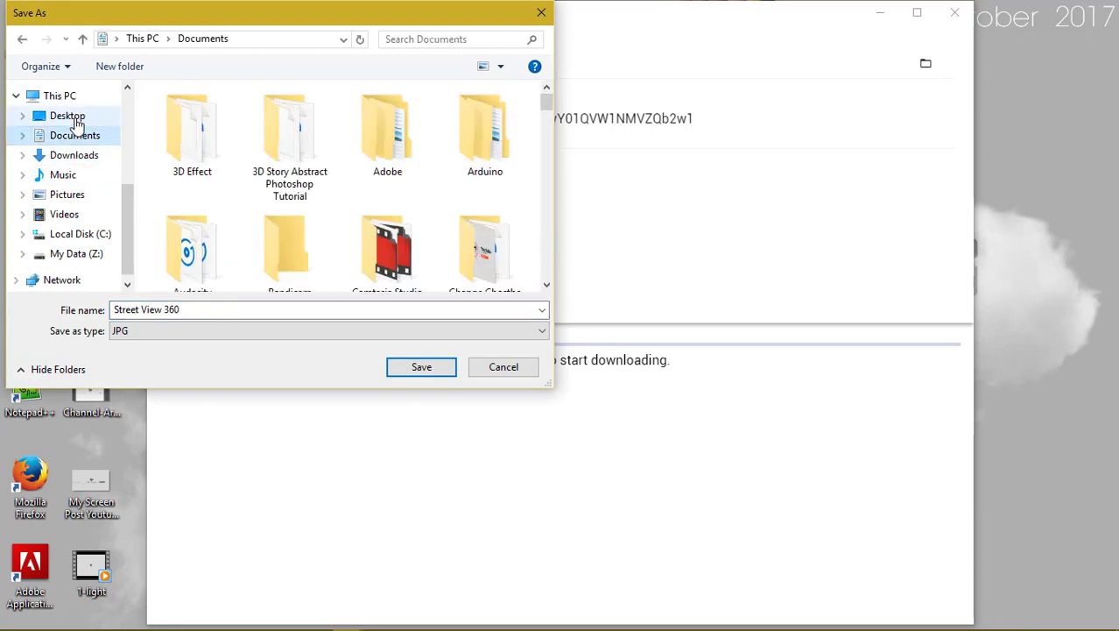
pyautogui.click(68, 116)
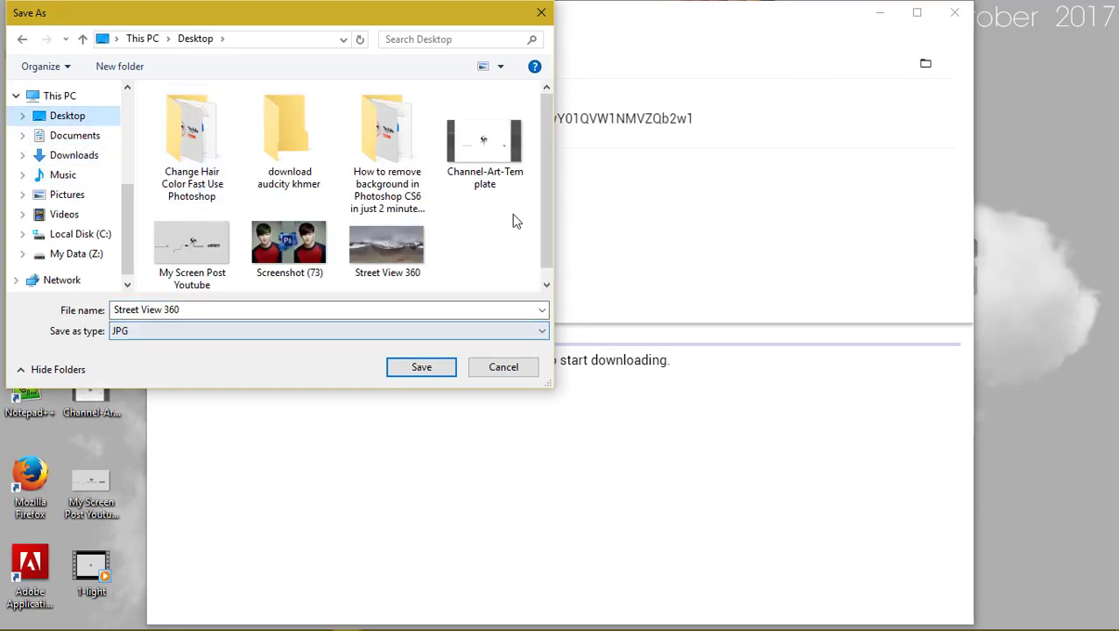
pyautogui.scroll(-1, 550, 214)
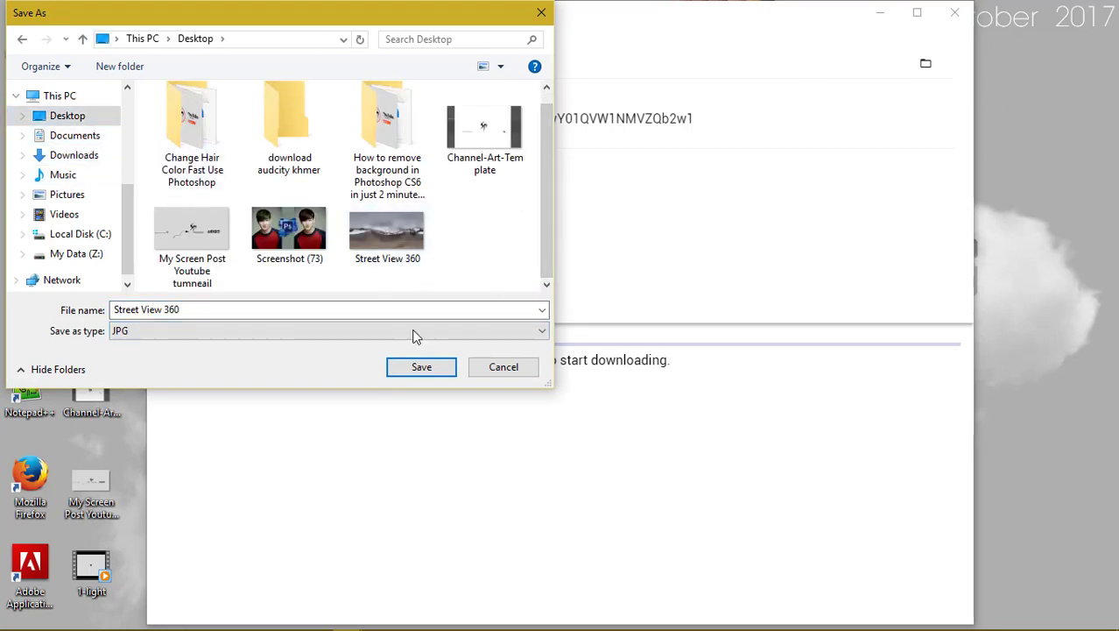
pyautogui.click(191, 309)
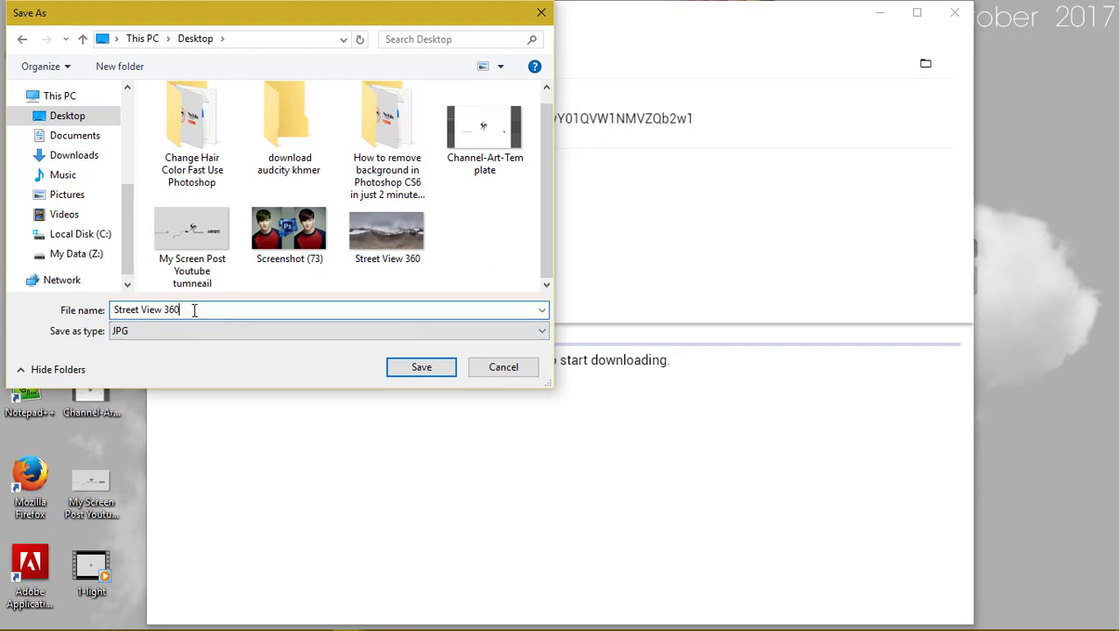
pyautogui.write('g')
pyautogui.click(401, 368)
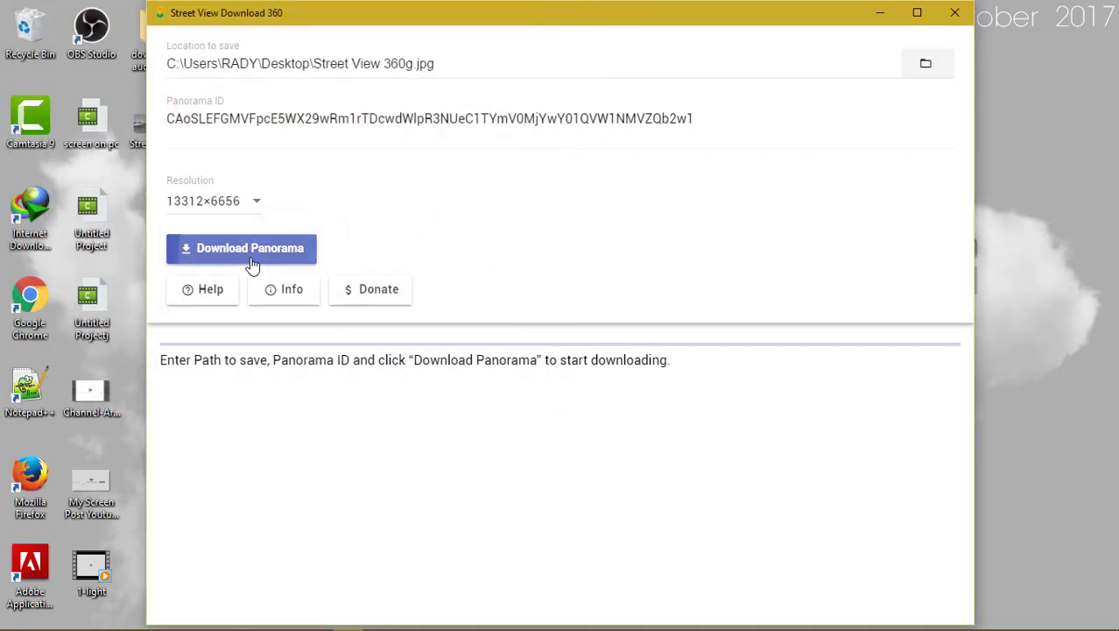
# Download the panorama at 13312×6656, then close the downloader
pyautogui.click(250, 256)
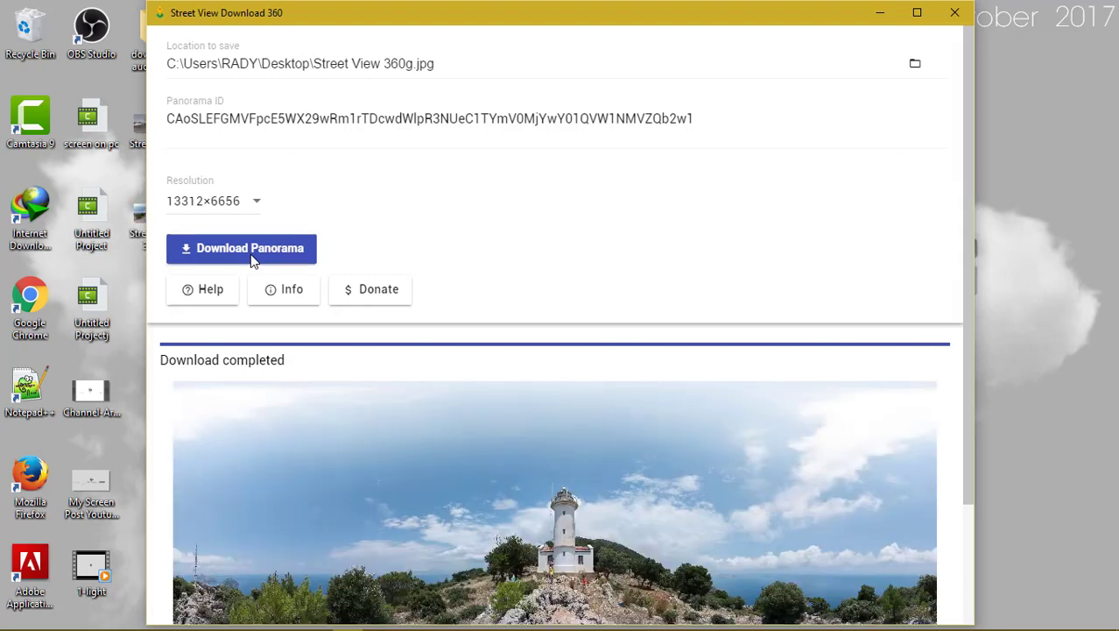
pyautogui.scroll(-2, 593, 413)
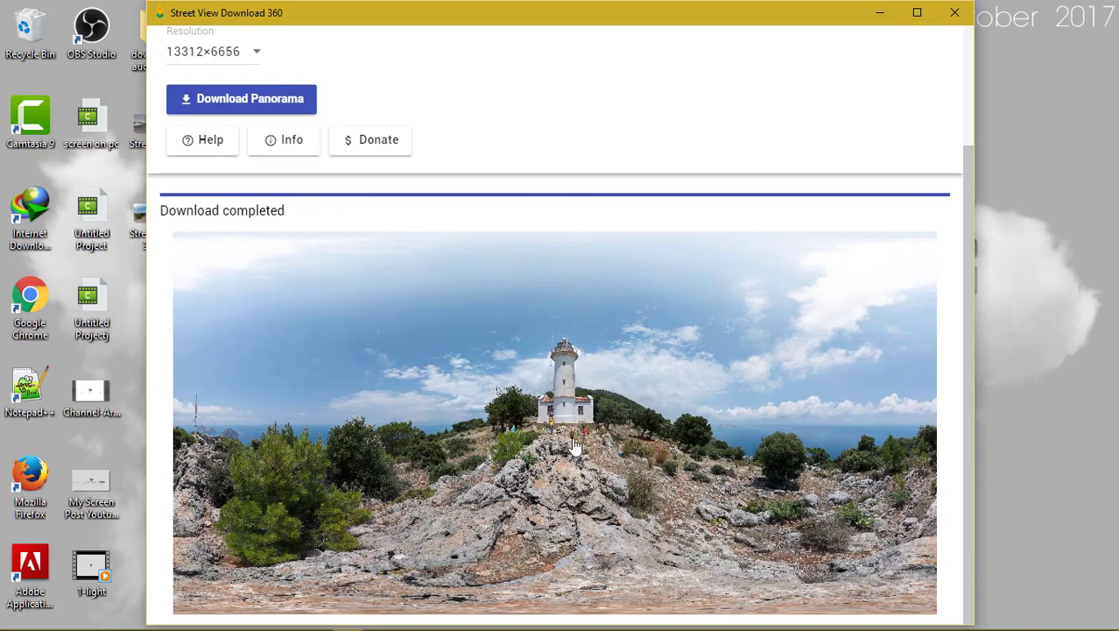
pyautogui.click(958, 14)
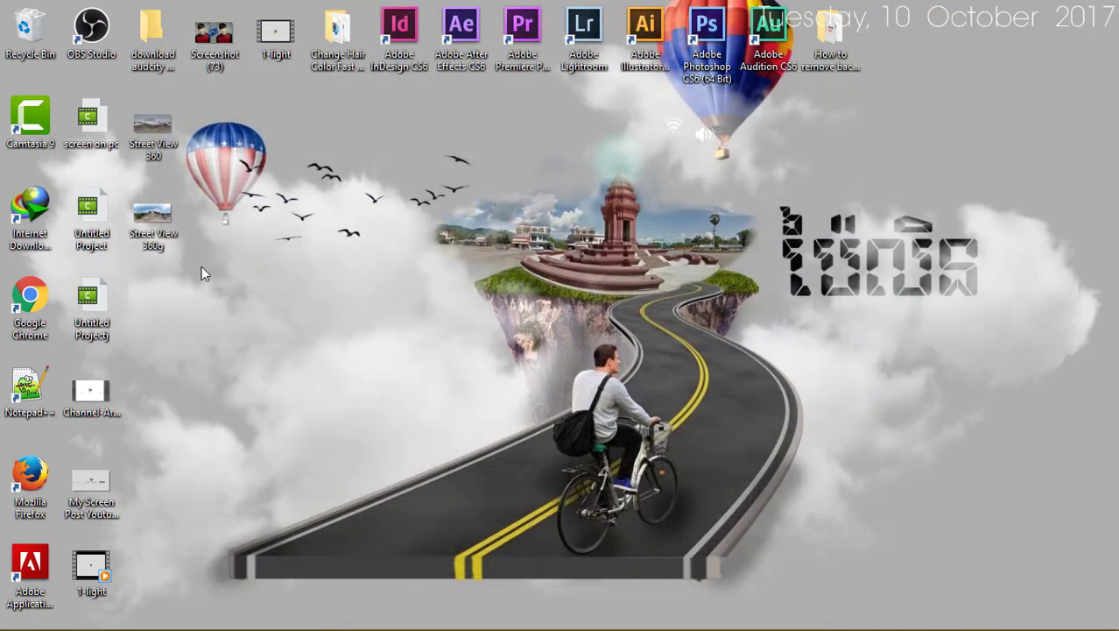
pyautogui.doubleClick(136, 223)
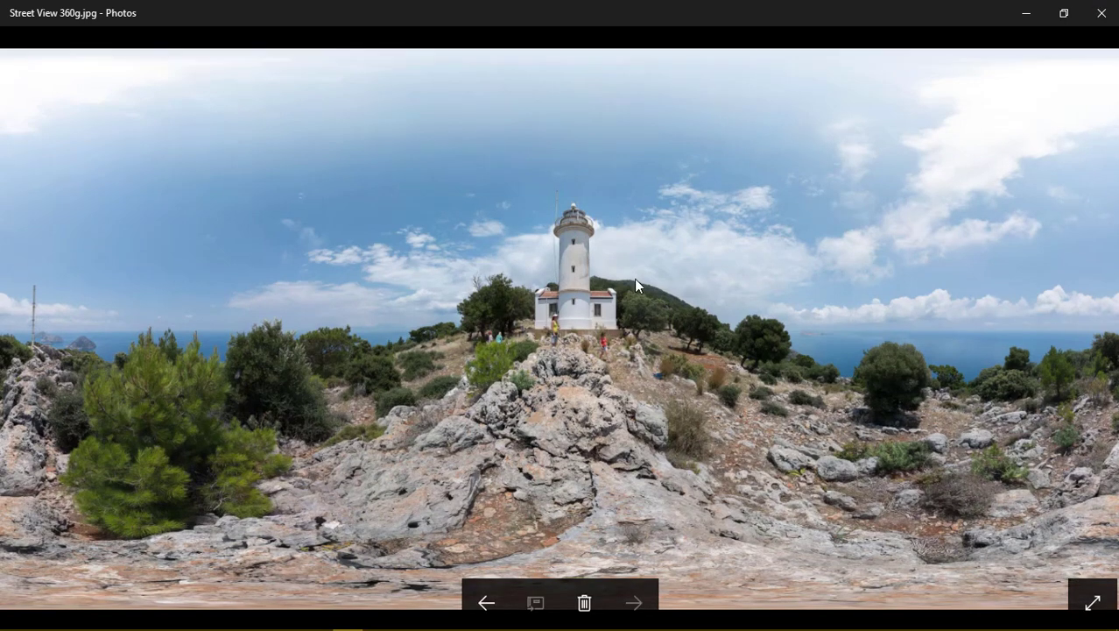
pyautogui.scroll(5, 628, 312)
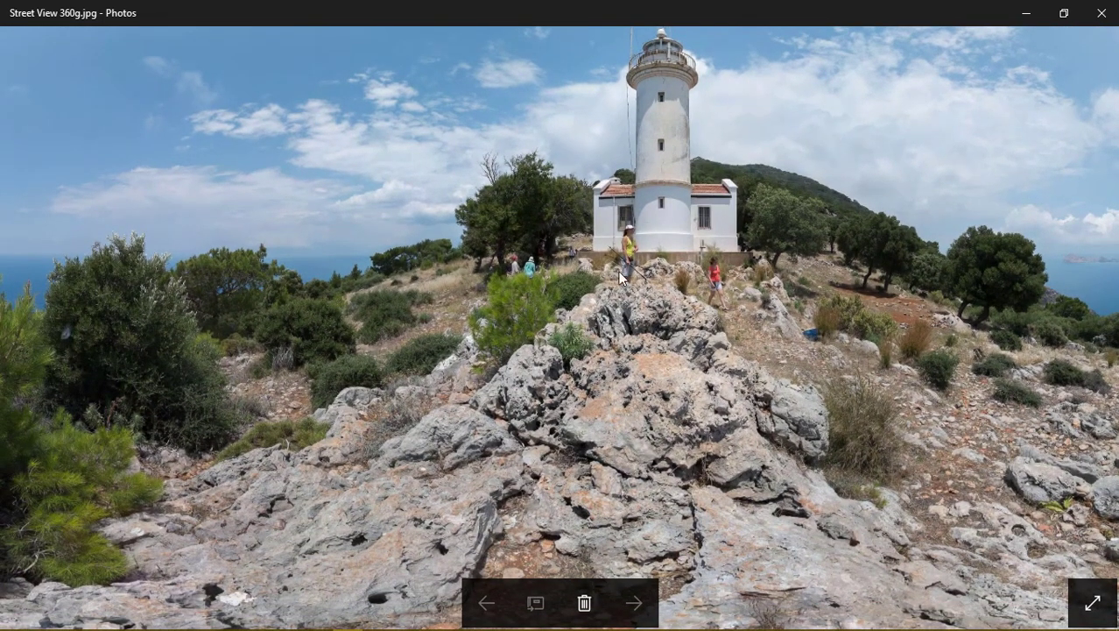
pyautogui.scroll(3, 620, 276)
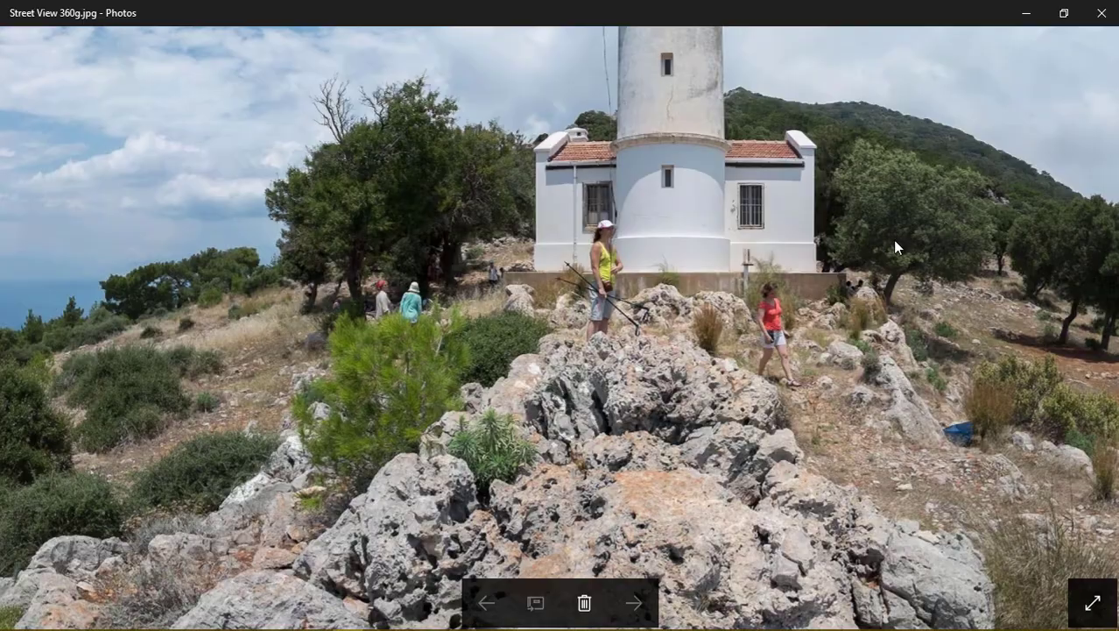
pyautogui.moveTo(893, 239); pyautogui.dragTo(825, 151)
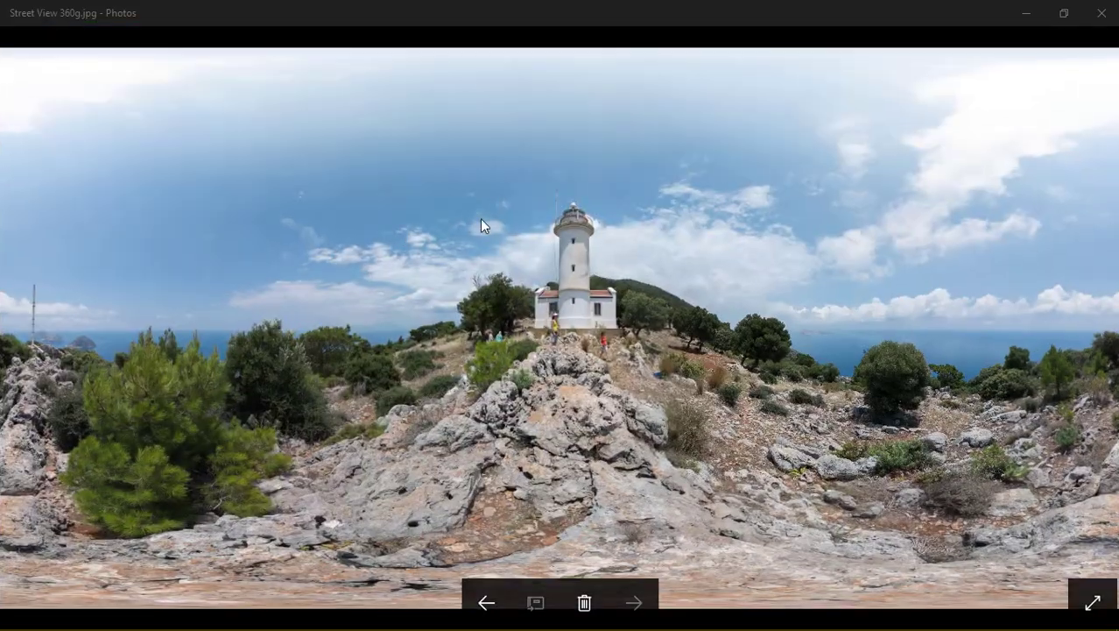
pyautogui.click(1100, 13)
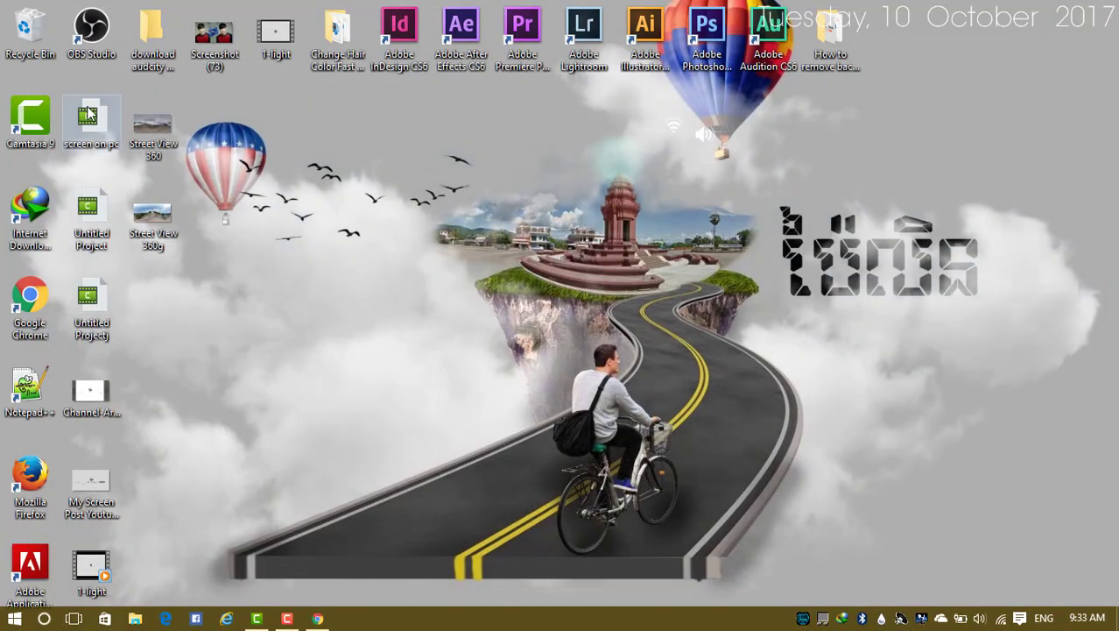
# Launch Photoshop and open Street View 360g.jpg
pyautogui.doubleClick(725, 60)
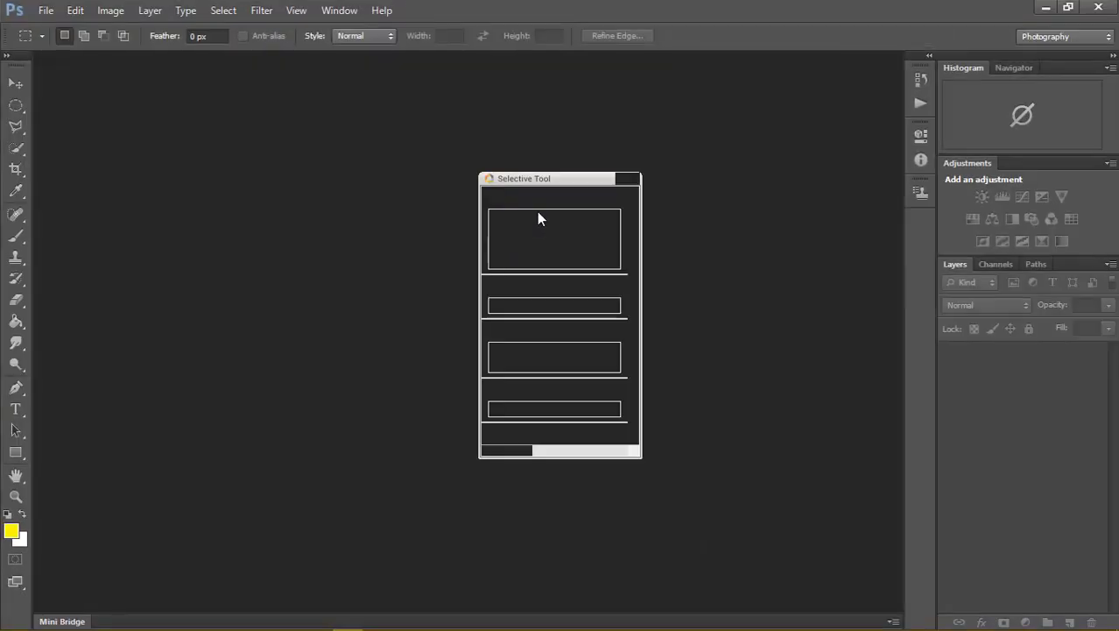
pyautogui.click(635, 179)
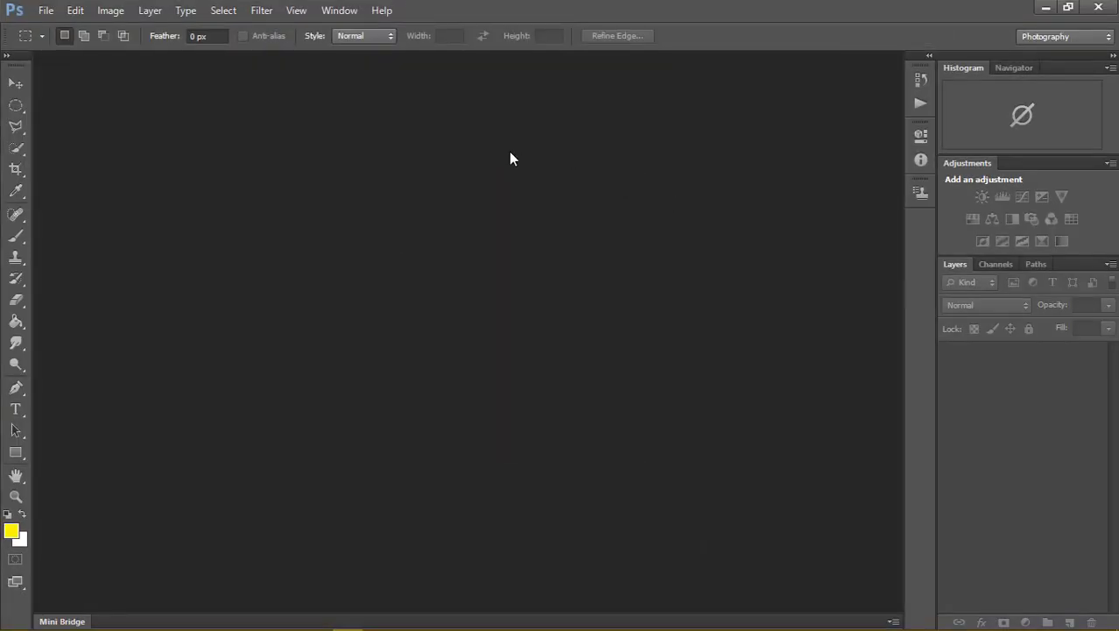
pyautogui.hotkey('ctrl', 'o')
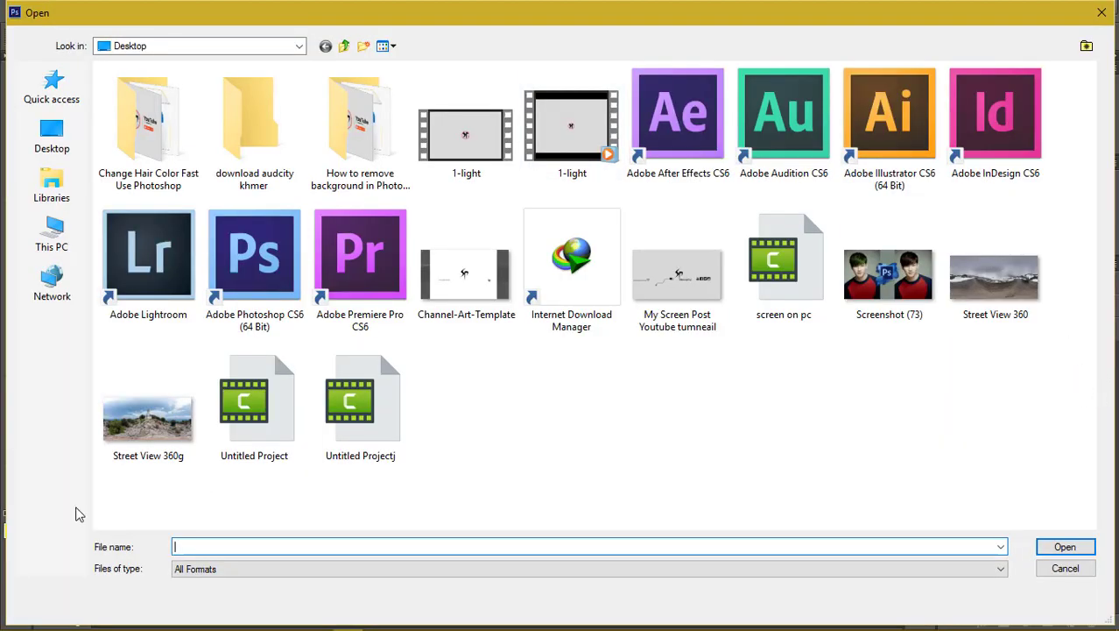
pyautogui.doubleClick(178, 436)
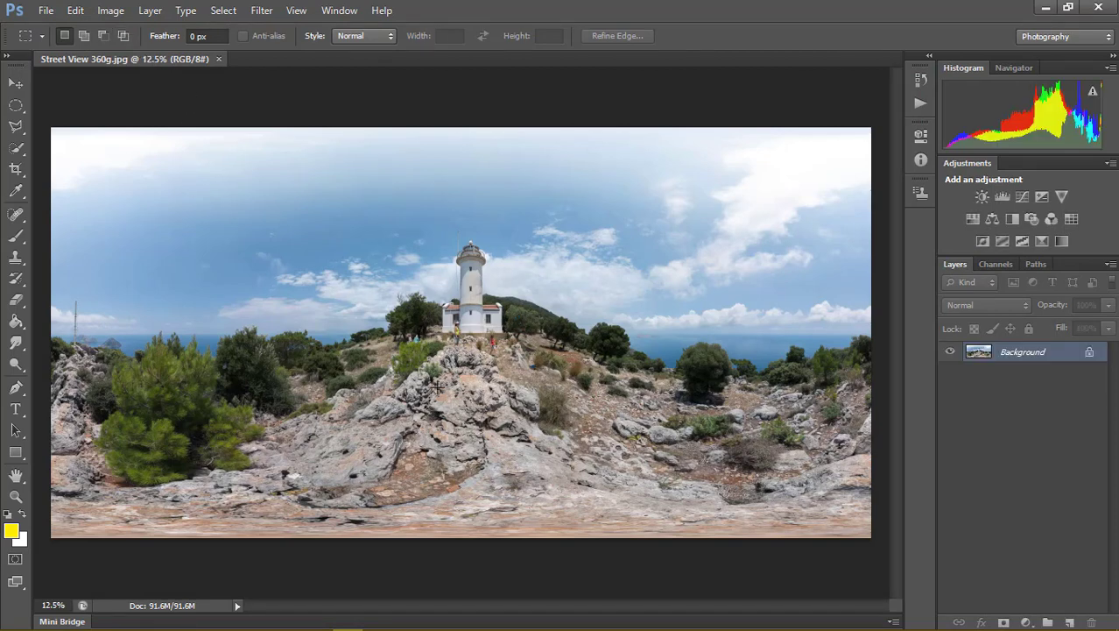
# Convert the locked Background into Layer 0
pyautogui.press('v')
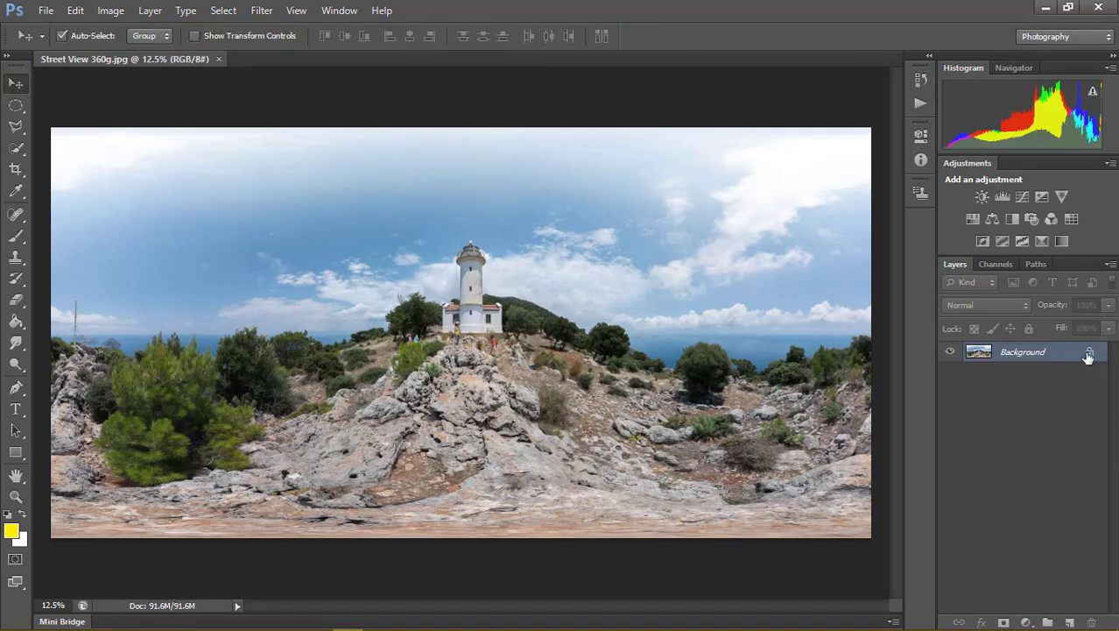
pyautogui.doubleClick(1089, 356)
pyautogui.click(672, 194)
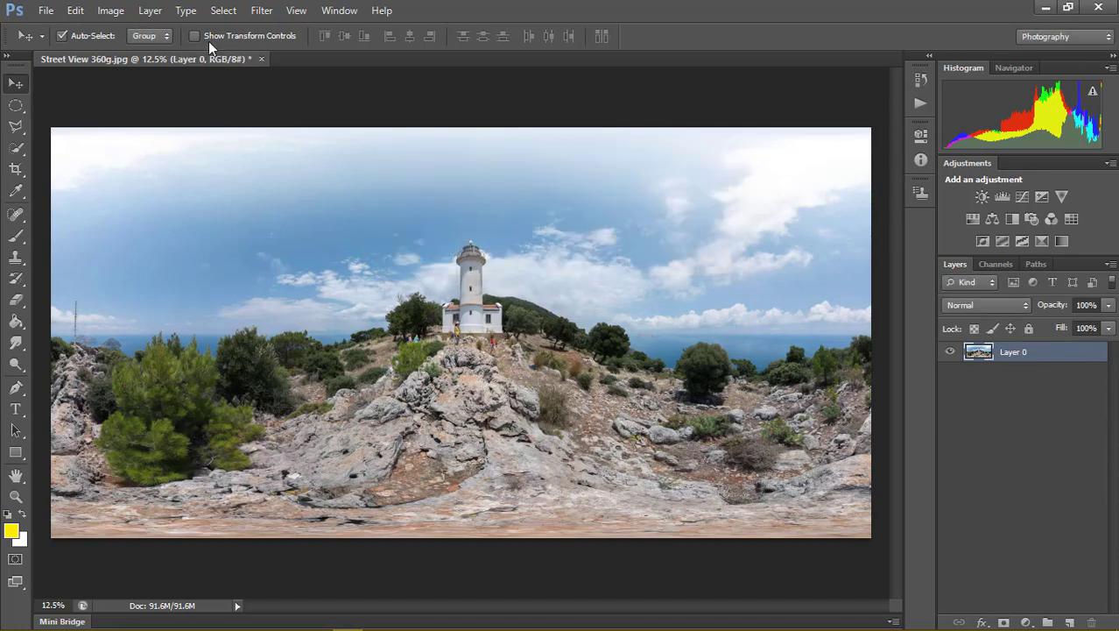
# Resize the image to 4000 × 4000 pixels with Constrain Proportions off
pyautogui.click(105, 12)
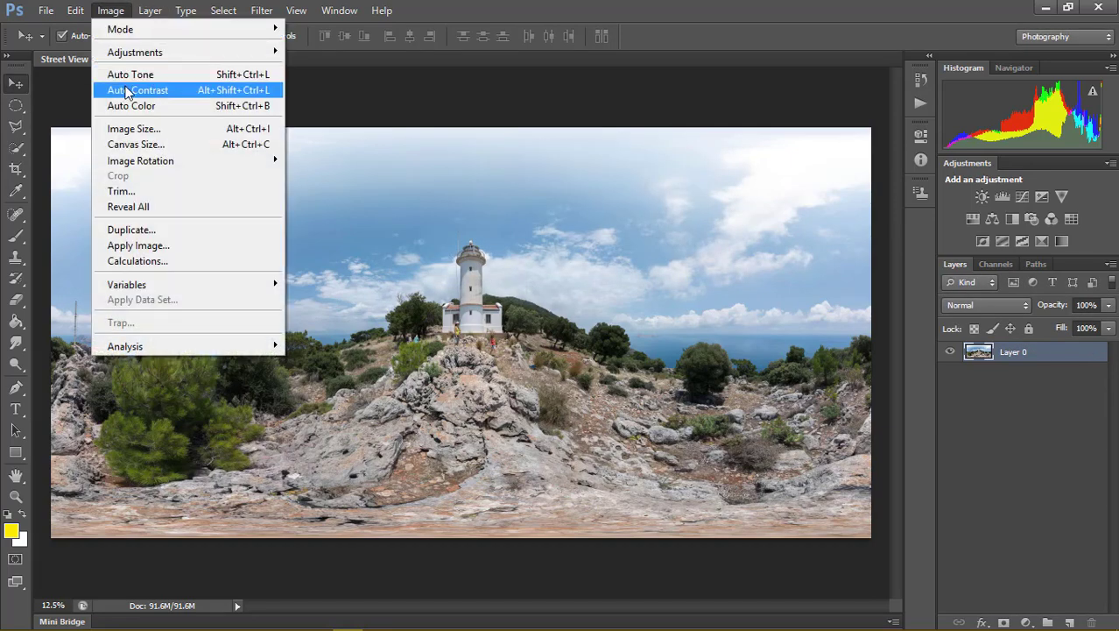
pyautogui.click(170, 129)
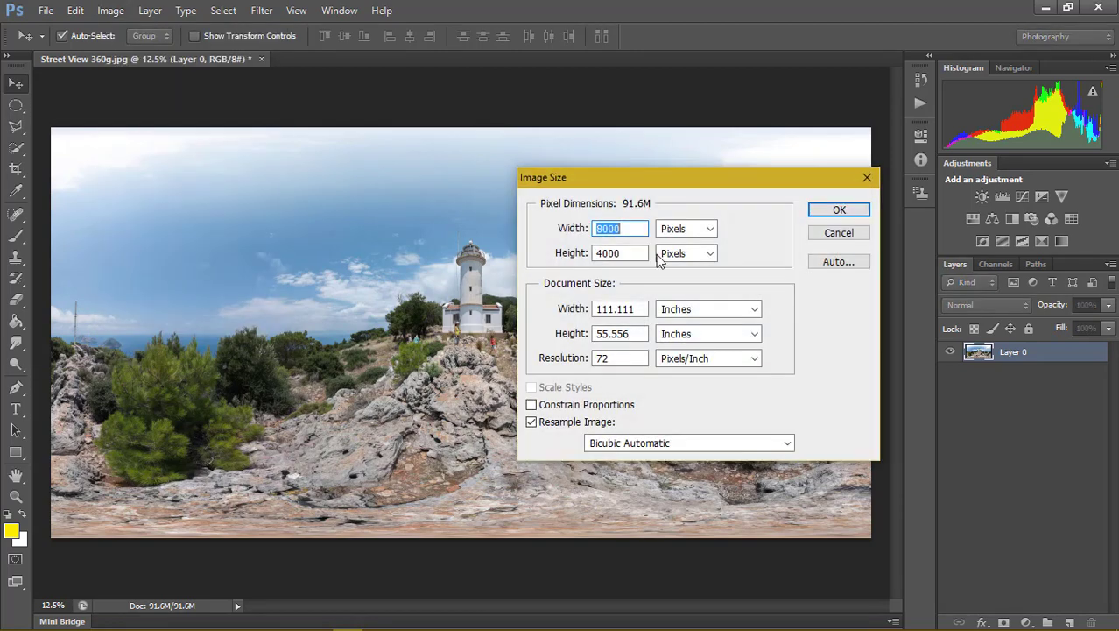
pyautogui.click(560, 406)
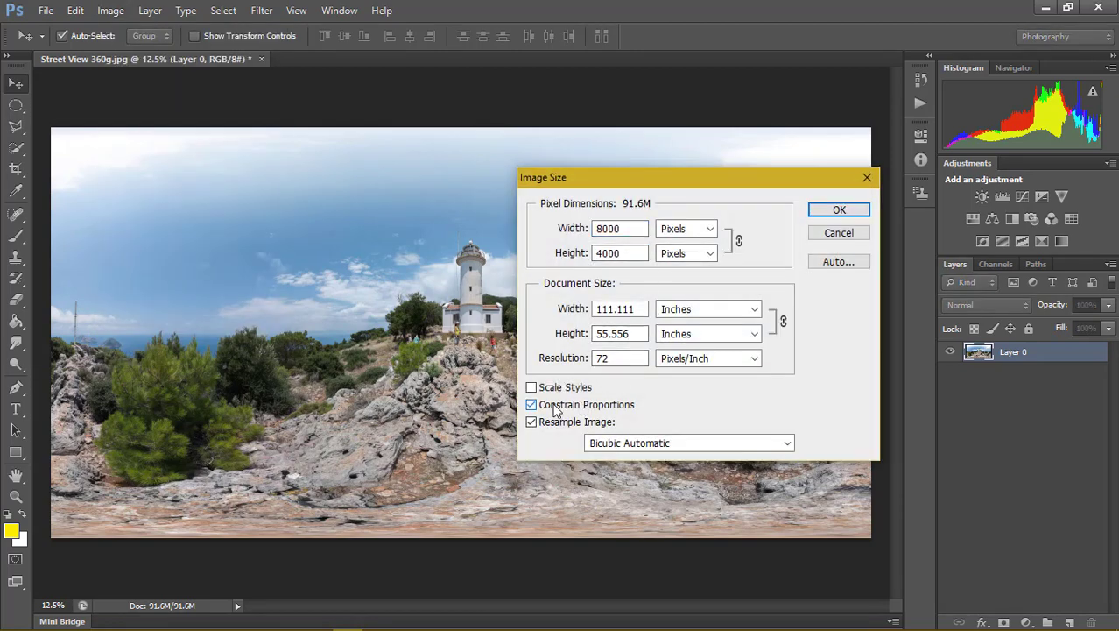
pyautogui.click(560, 406)
pyautogui.click(618, 226)
pyautogui.doubleClick(616, 228)
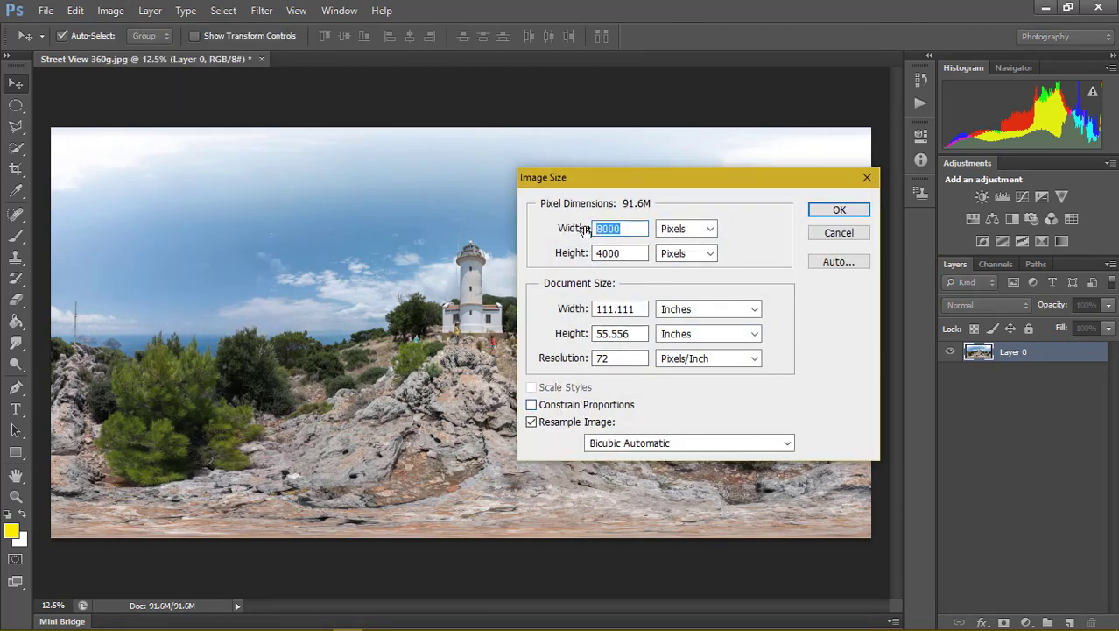
pyautogui.write('40')
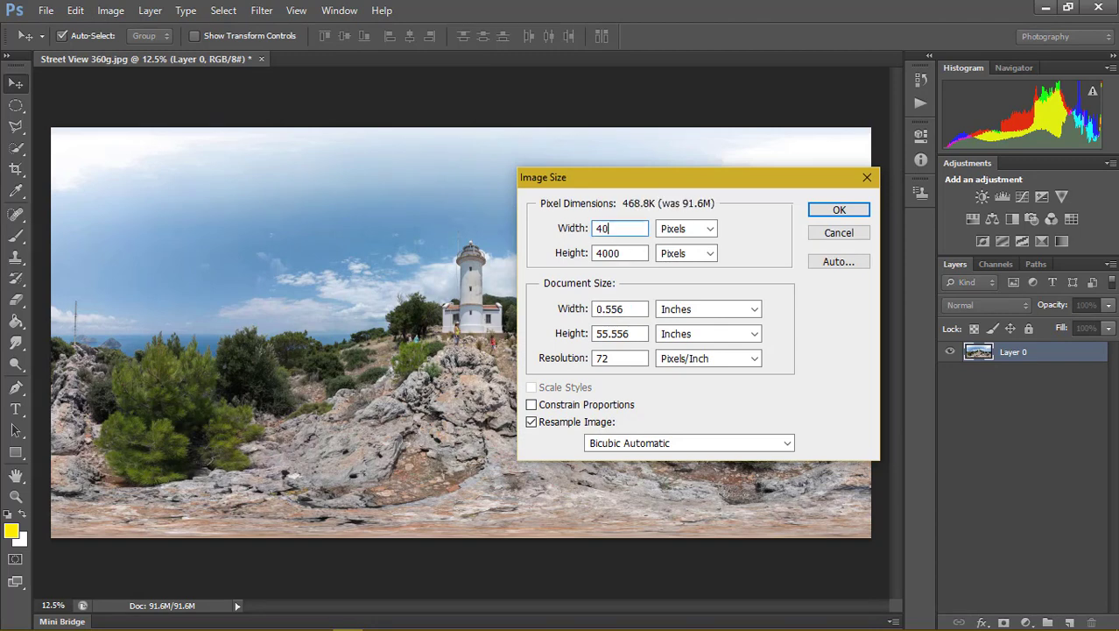
pyautogui.write('00')
pyautogui.click(824, 211)
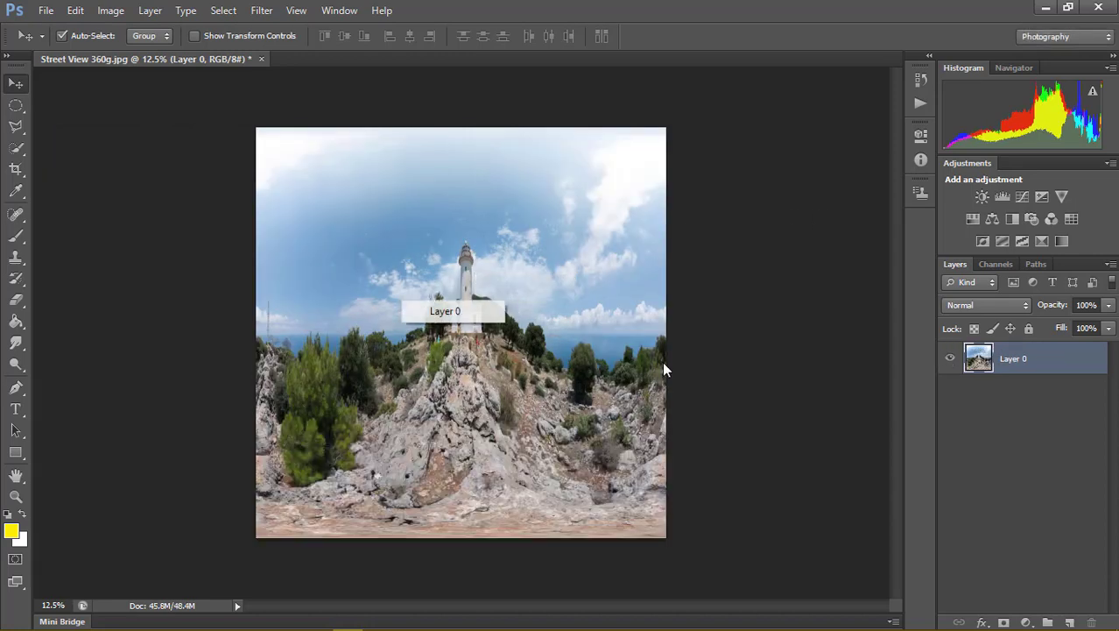
# Flip Layer 0 vertically with Free Transform and commit it
pyautogui.hotkey('ctrl', 't')
pyautogui.rightClick(525, 308)
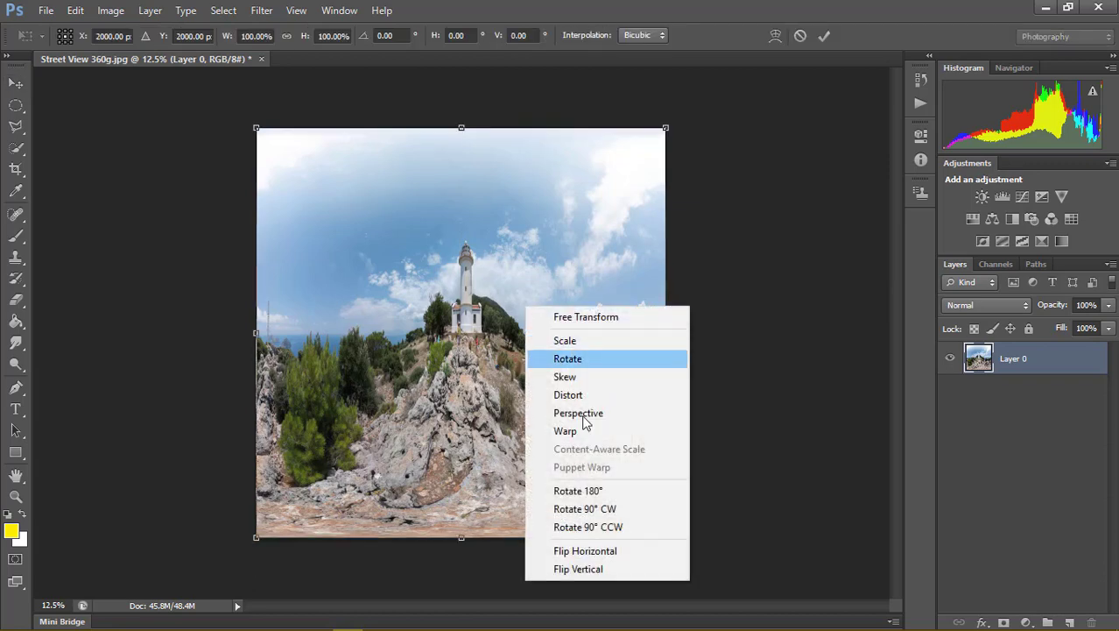
pyautogui.click(589, 569)
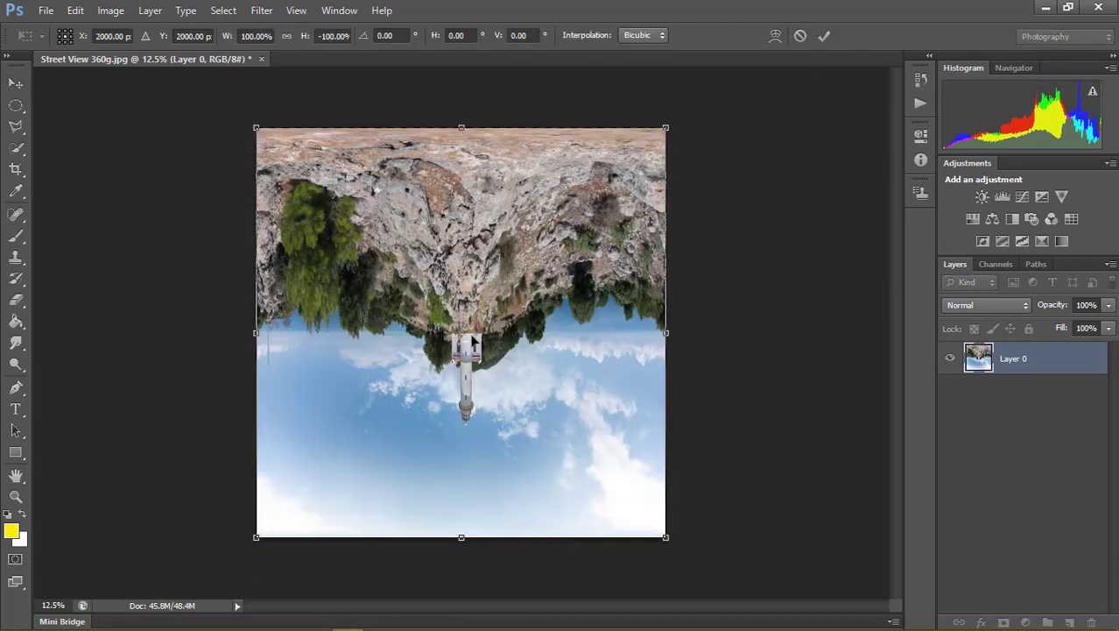
pyautogui.rightClick(561, 233)
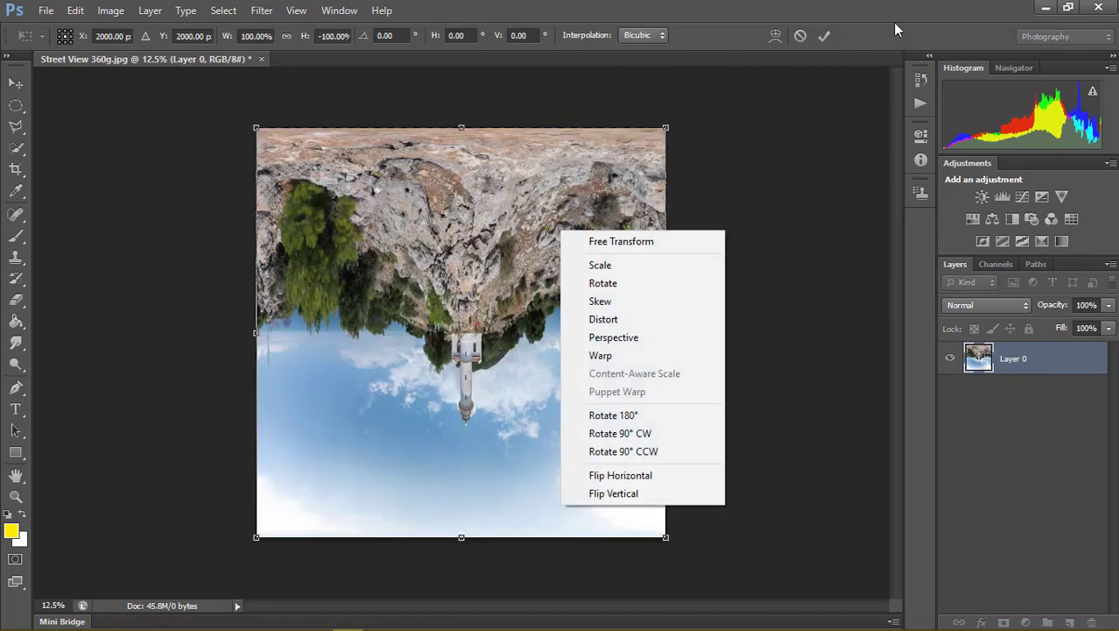
pyautogui.click(824, 36)
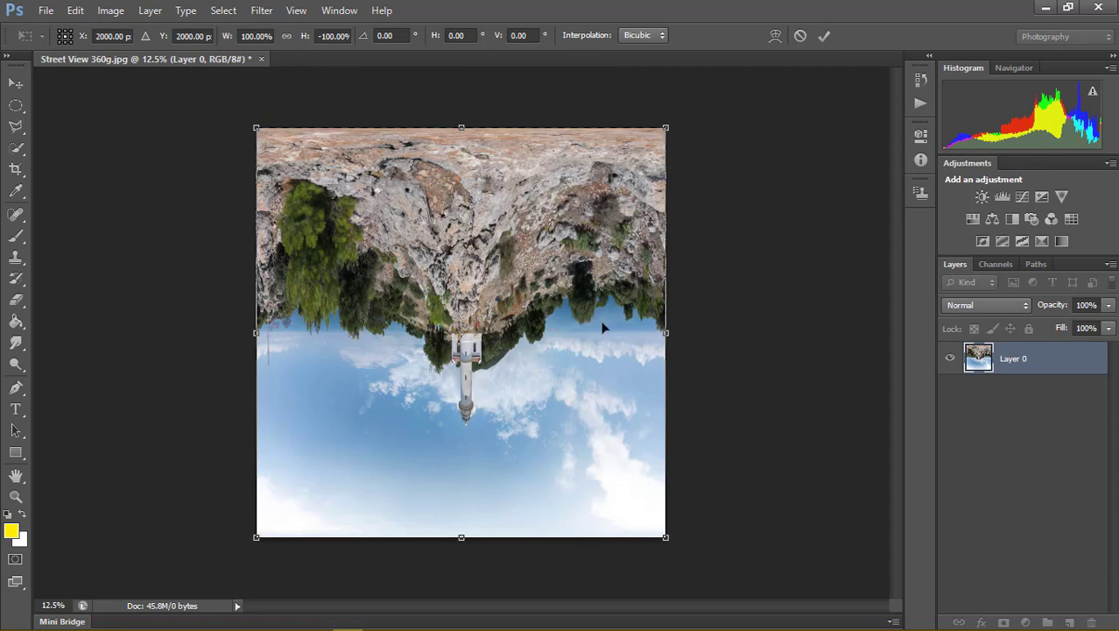
pyautogui.click(823, 35)
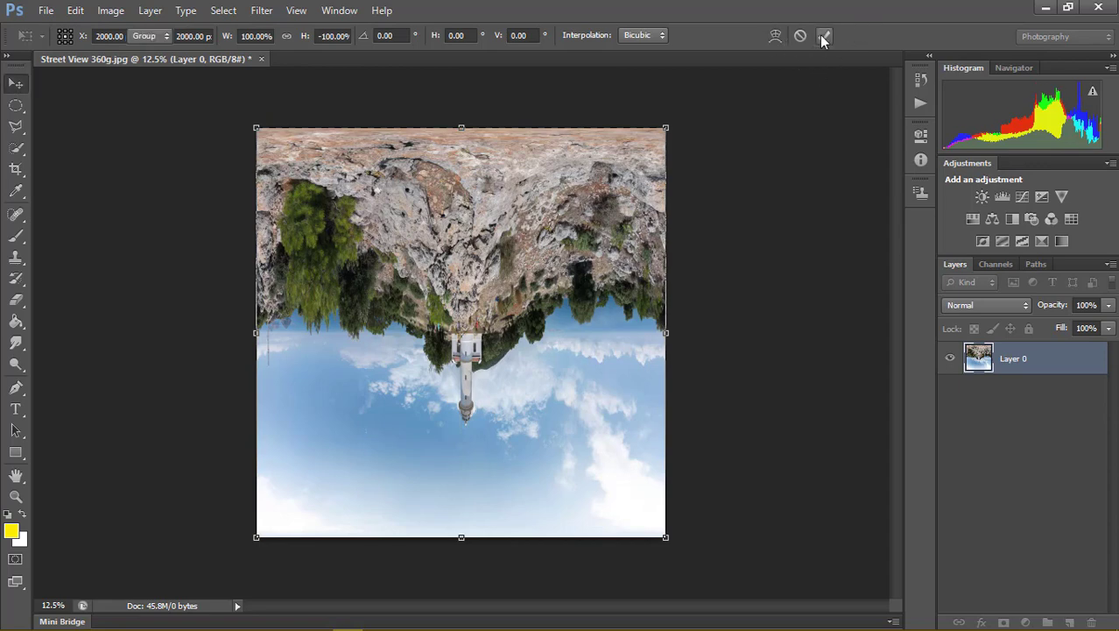
pyautogui.click(224, 10)
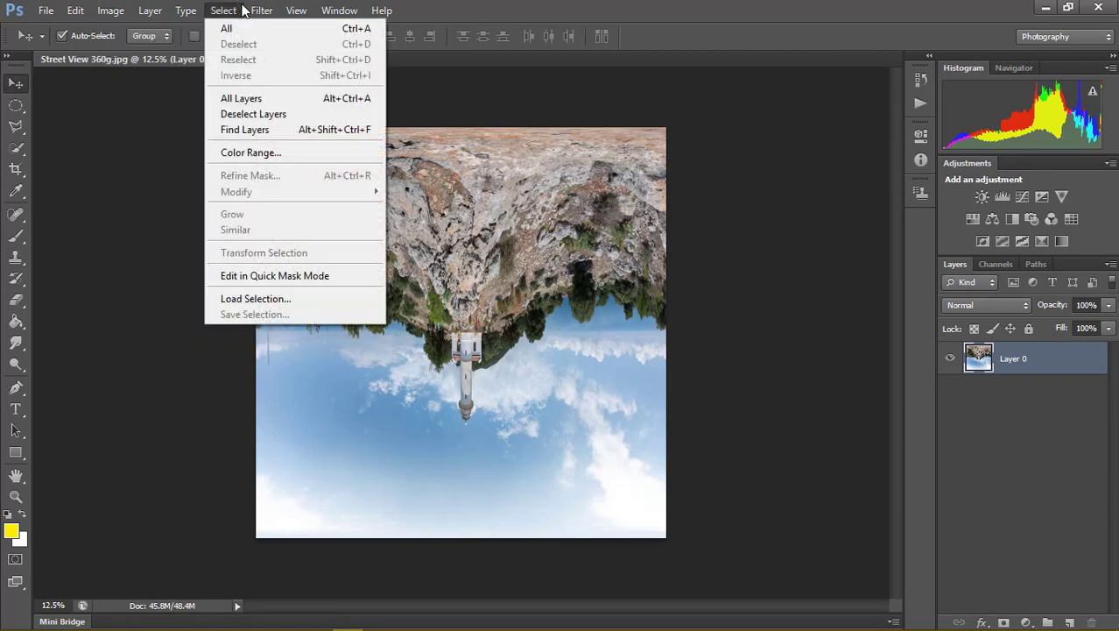
pyautogui.moveTo(261, 10)
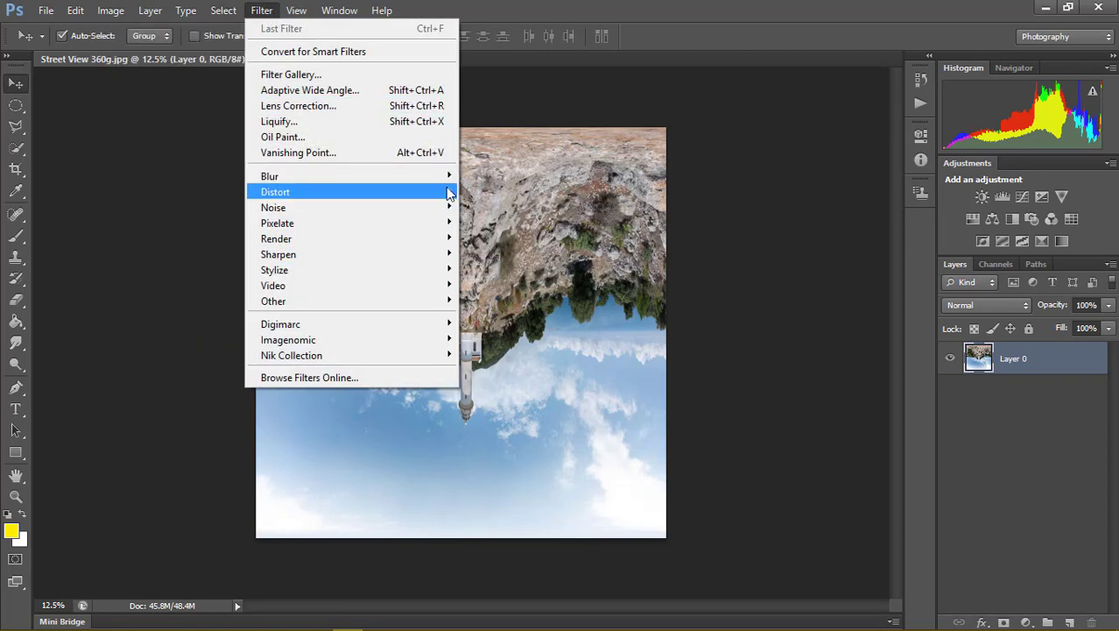
# Preview Polar Coordinates Rectangular to Polar, zooming out to see the whole planet
pyautogui.click(482, 222)
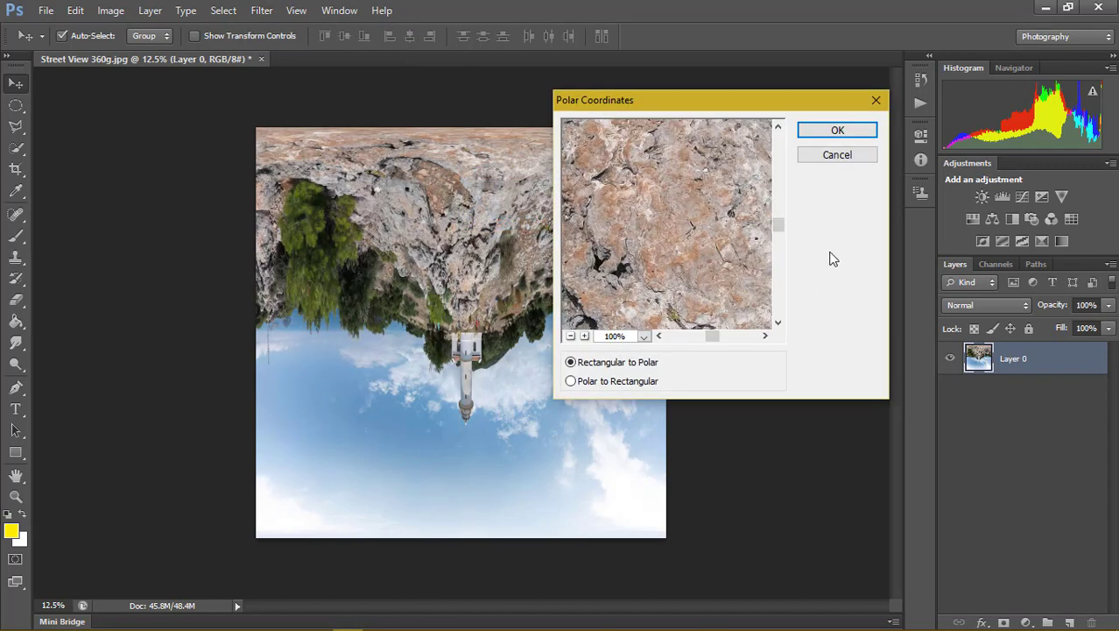
pyautogui.moveTo(661, 314); pyautogui.dragTo(645, 272)
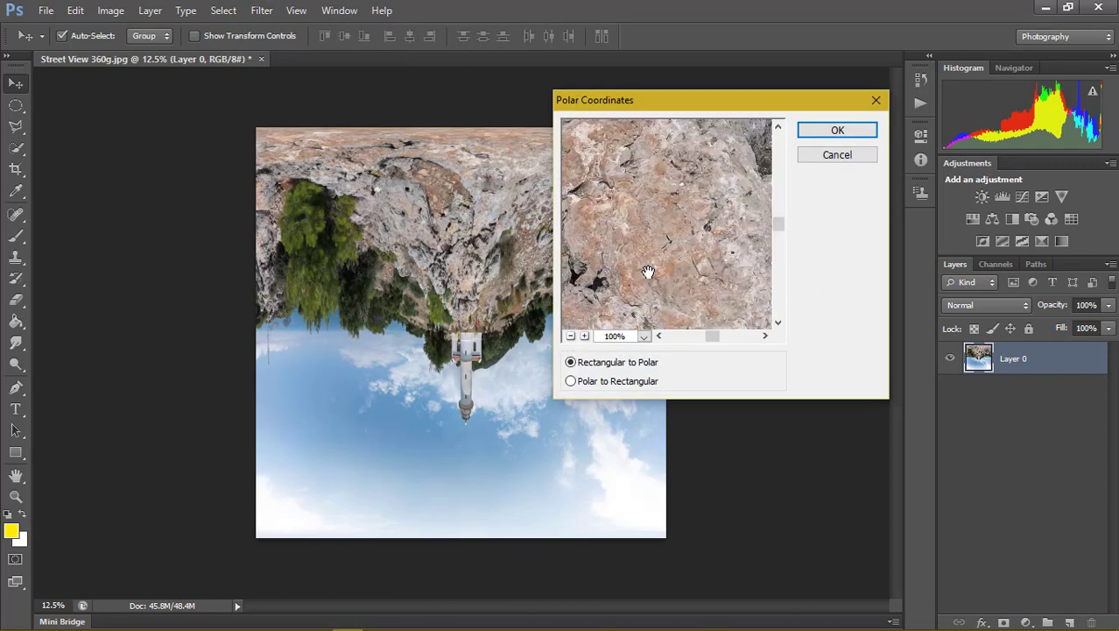
pyautogui.click(570, 336)
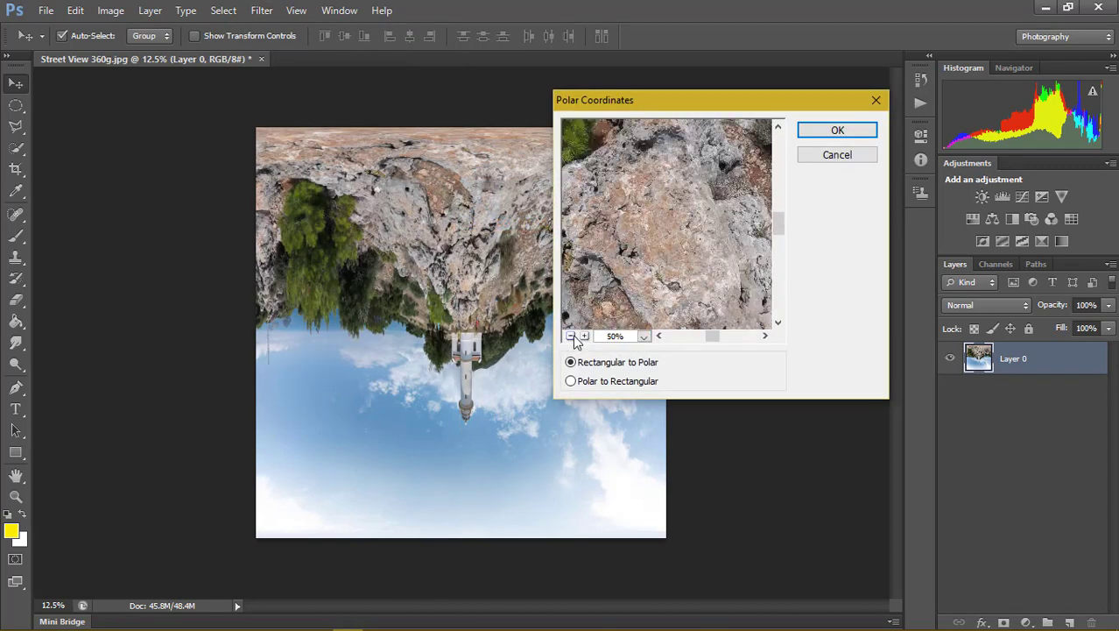
pyautogui.click(570, 336)
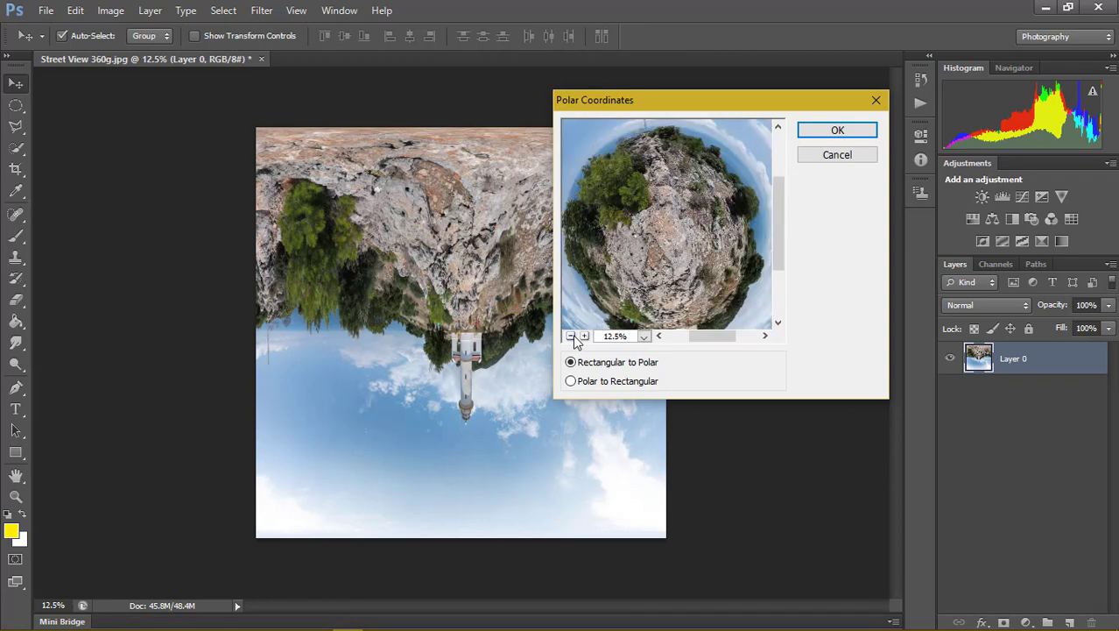
pyautogui.click(570, 337)
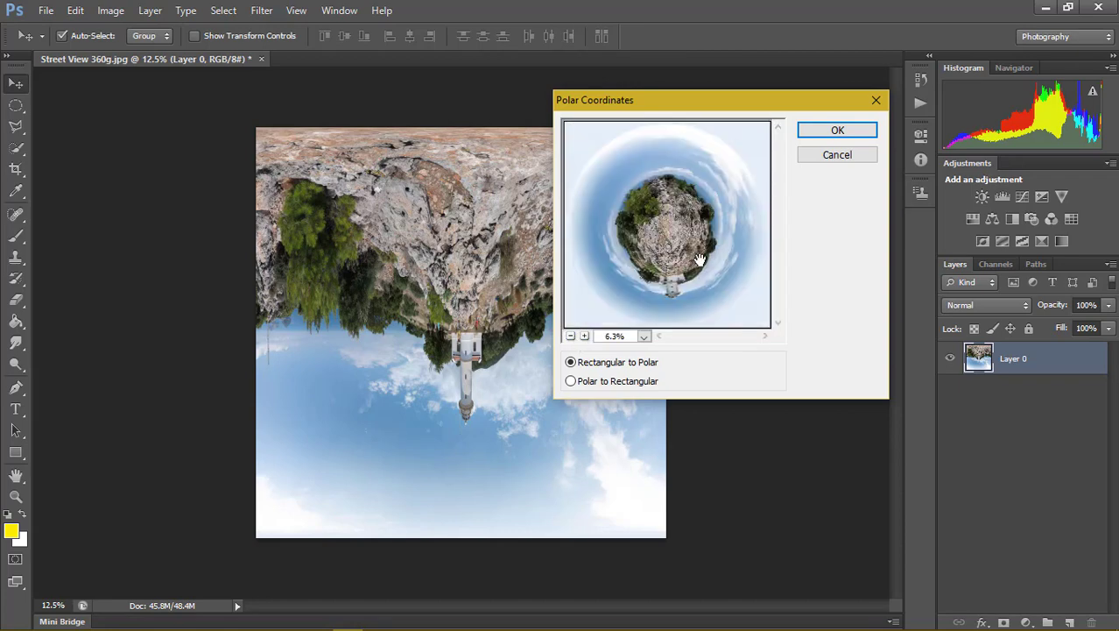
pyautogui.click(646, 283)
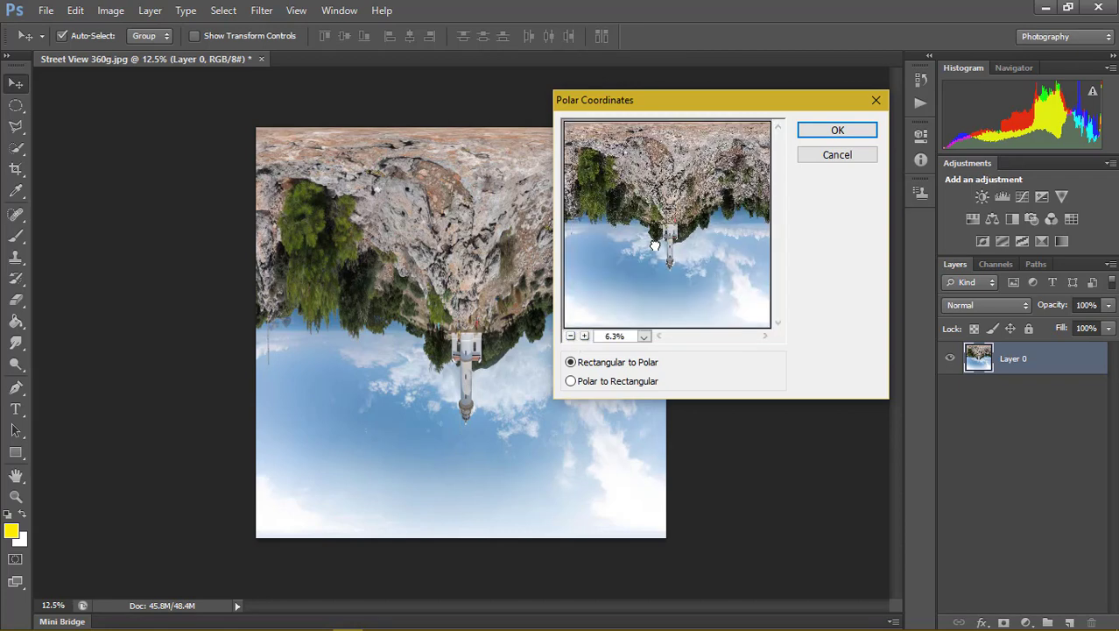
pyautogui.click(584, 336)
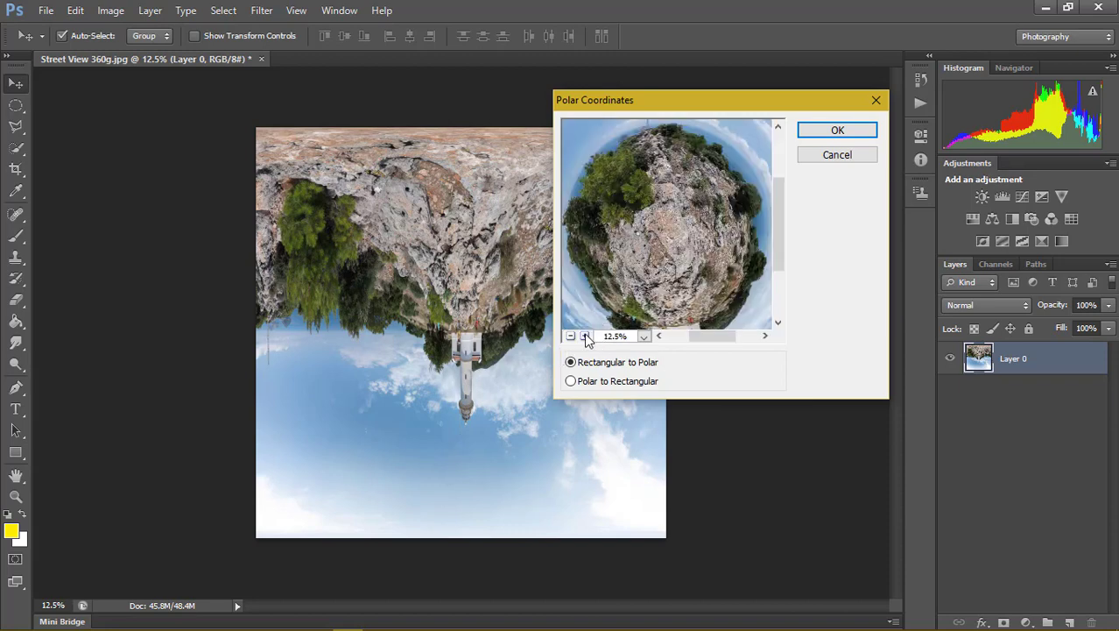
pyautogui.click(669, 256)
# Keep the preview at 6.3% and apply the Rectangular to Polar distortion
pyautogui.moveTo(776, 234)
pyautogui.mouseDown()
pyautogui.moveTo(779, 254)
pyautogui.moveTo(779, 244)
pyautogui.mouseUp()
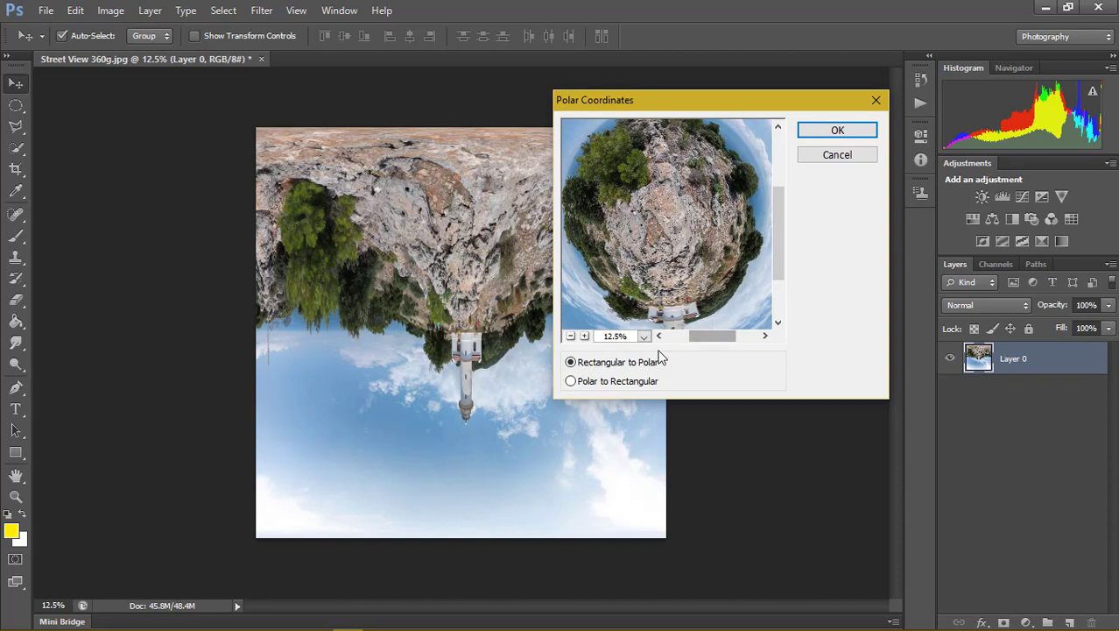
pyautogui.click(570, 336)
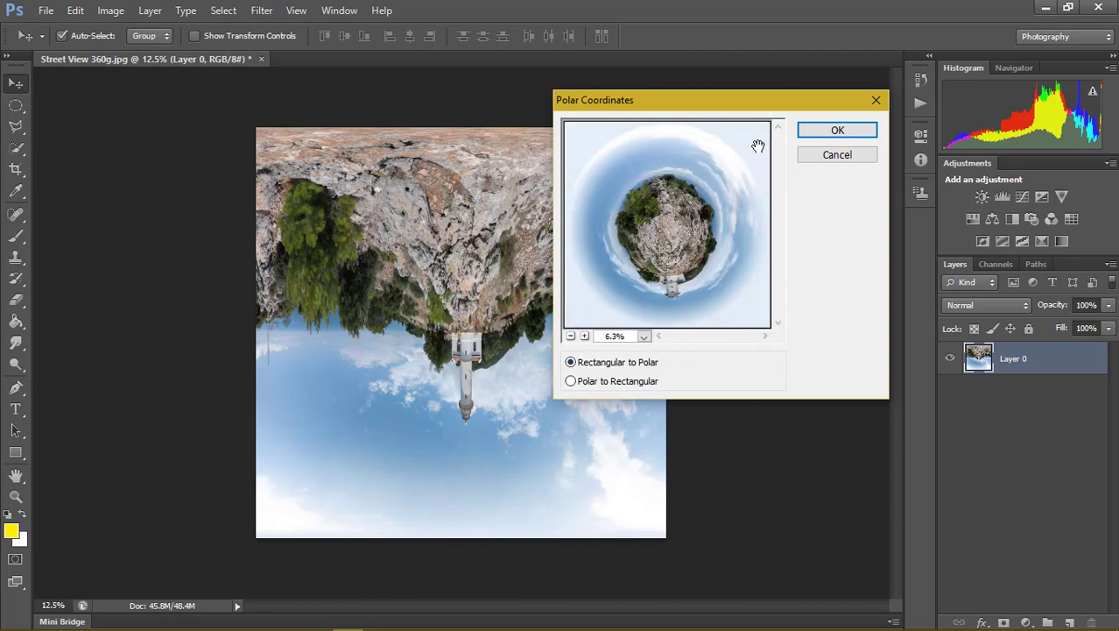
pyautogui.click(614, 340)
pyautogui.click(690, 341)
pyautogui.click(644, 337)
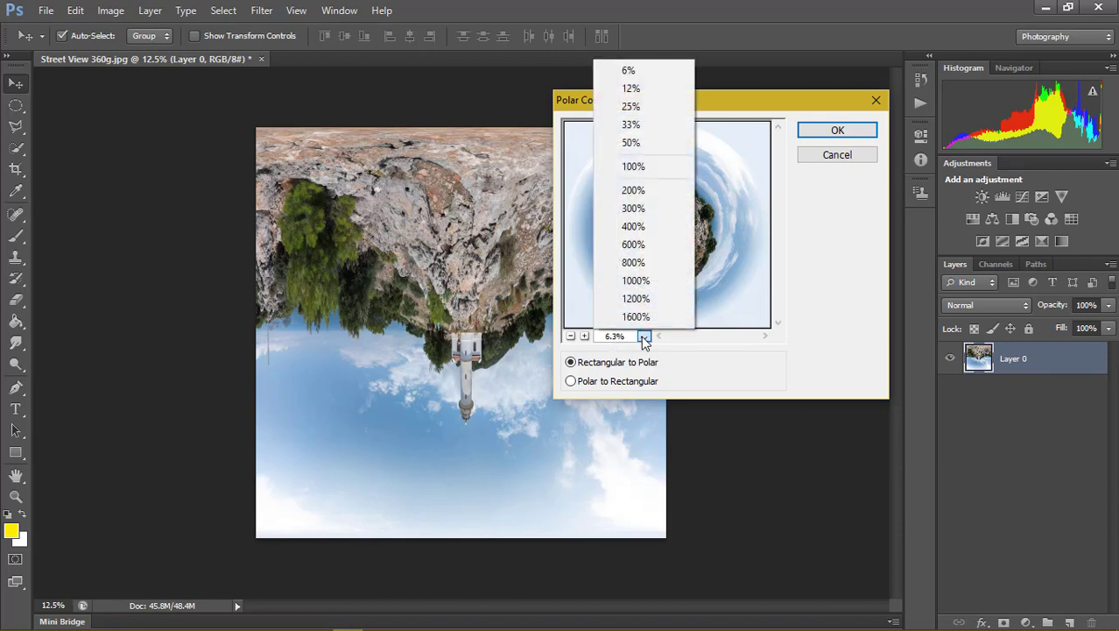
pyautogui.click(644, 338)
pyautogui.press('alt')
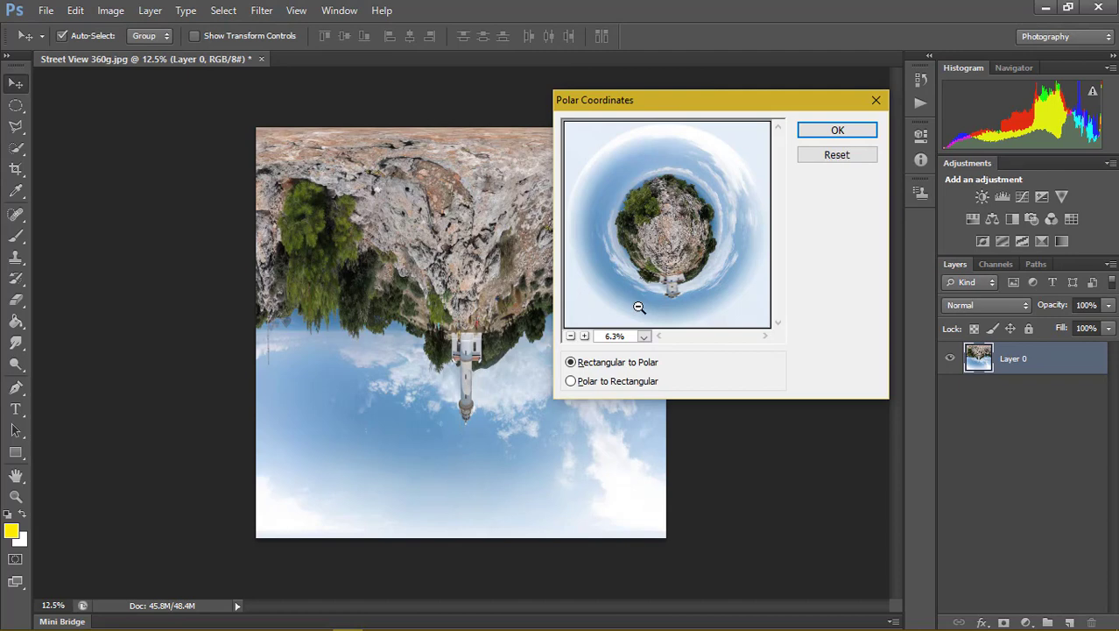
pyautogui.click(813, 131)
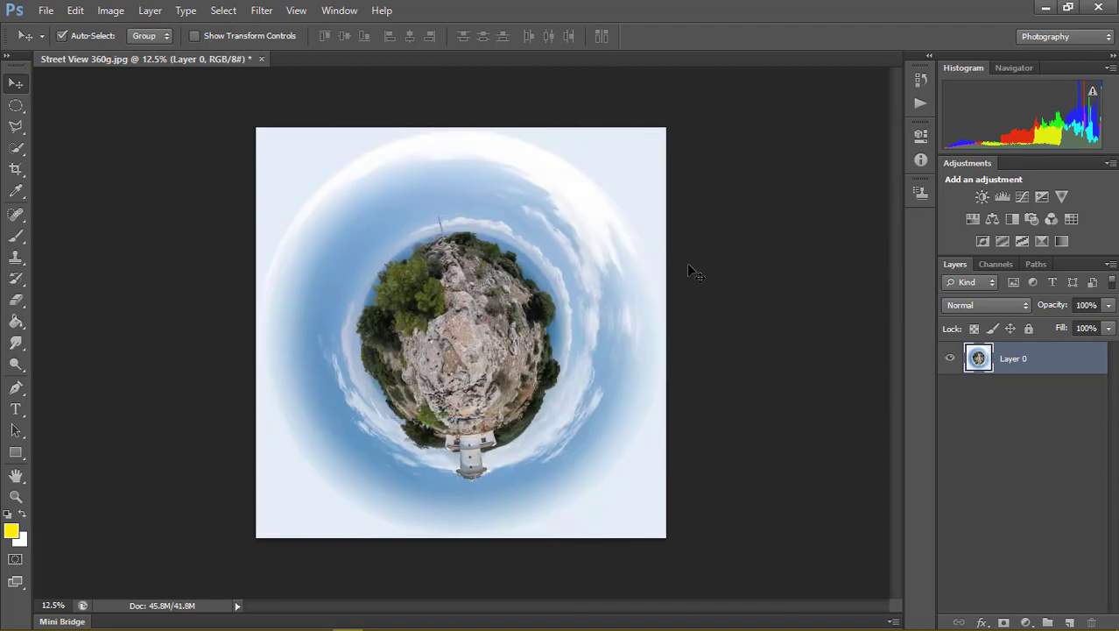
# Rotate the tiny-planet layer 180° so the lighthouse sits on top, then commit
pyautogui.moveTo(574, 321); pyautogui.dragTo(595, 289)
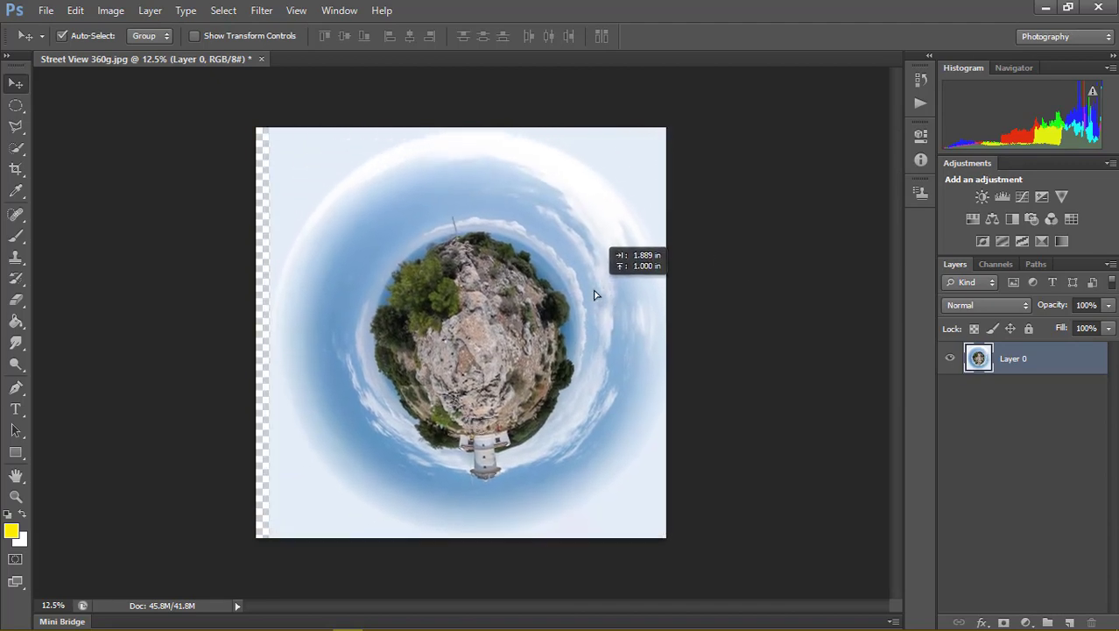
pyautogui.hotkey('ctrl', 't')
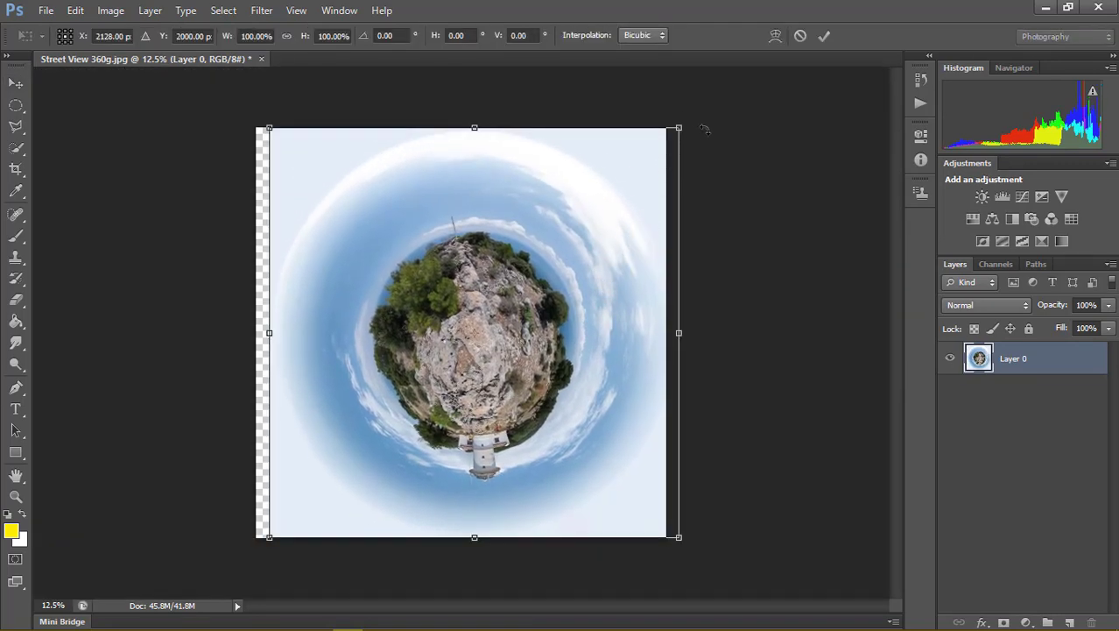
pyautogui.moveTo(705, 130)
pyautogui.mouseDown()
pyautogui.moveTo(399, 304)
pyautogui.moveTo(409, 385)
pyautogui.moveTo(491, 366)
pyautogui.mouseUp()
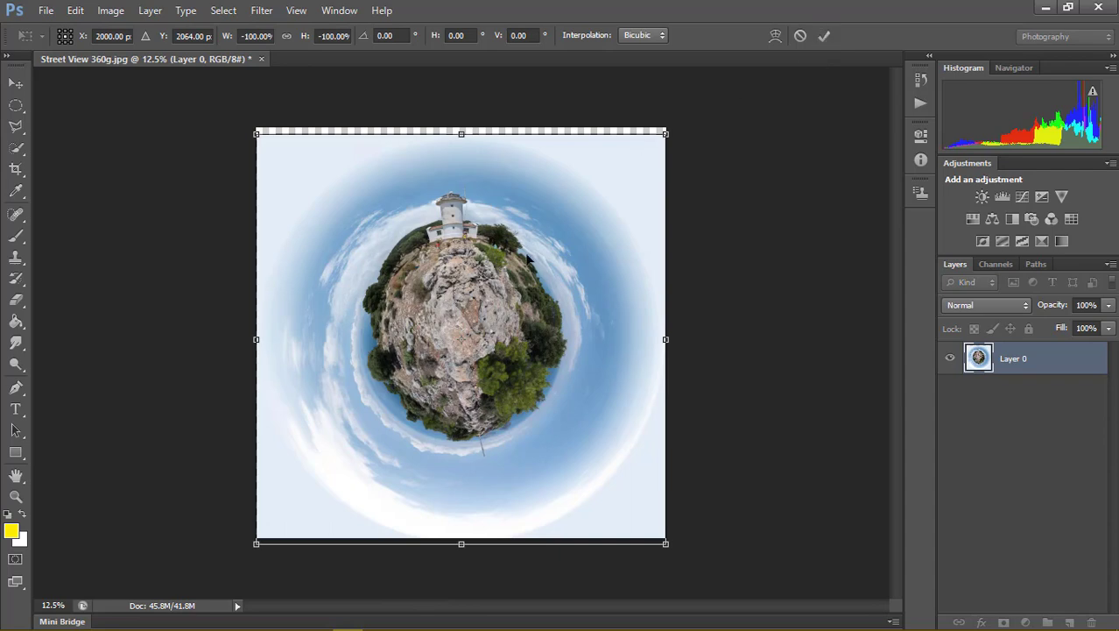
pyautogui.moveTo(529, 255); pyautogui.dragTo(529, 248)
pyautogui.click(824, 35)
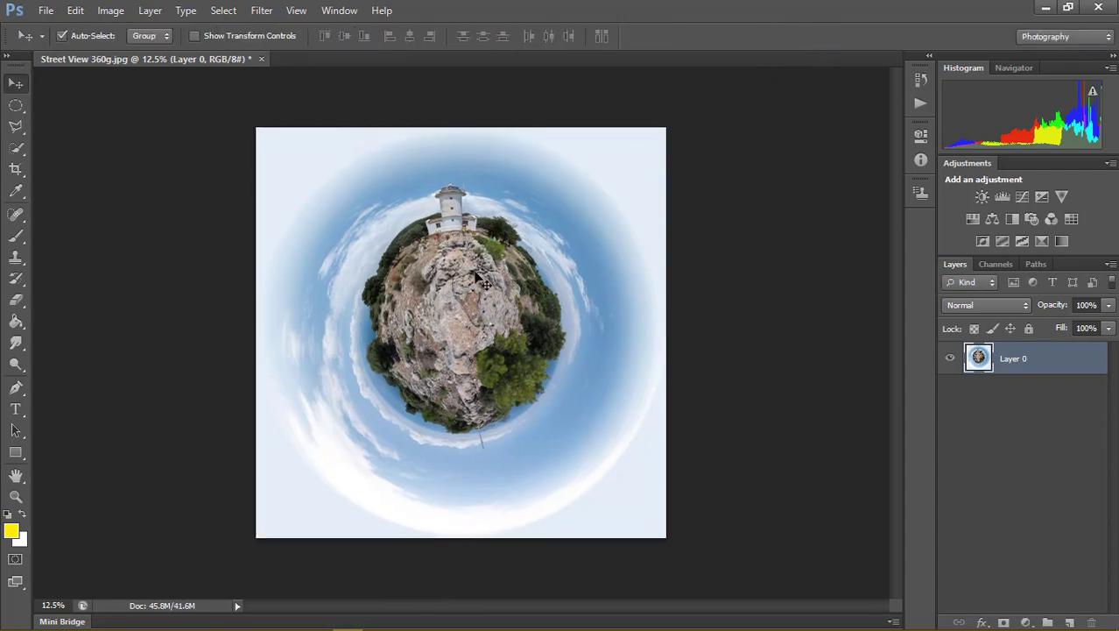
# Reposition the planet layer slightly down and to the right
pyautogui.scroll(1, 480, 278)
pyautogui.scroll(1, 503, 263)
pyautogui.scroll(1, 505, 289)
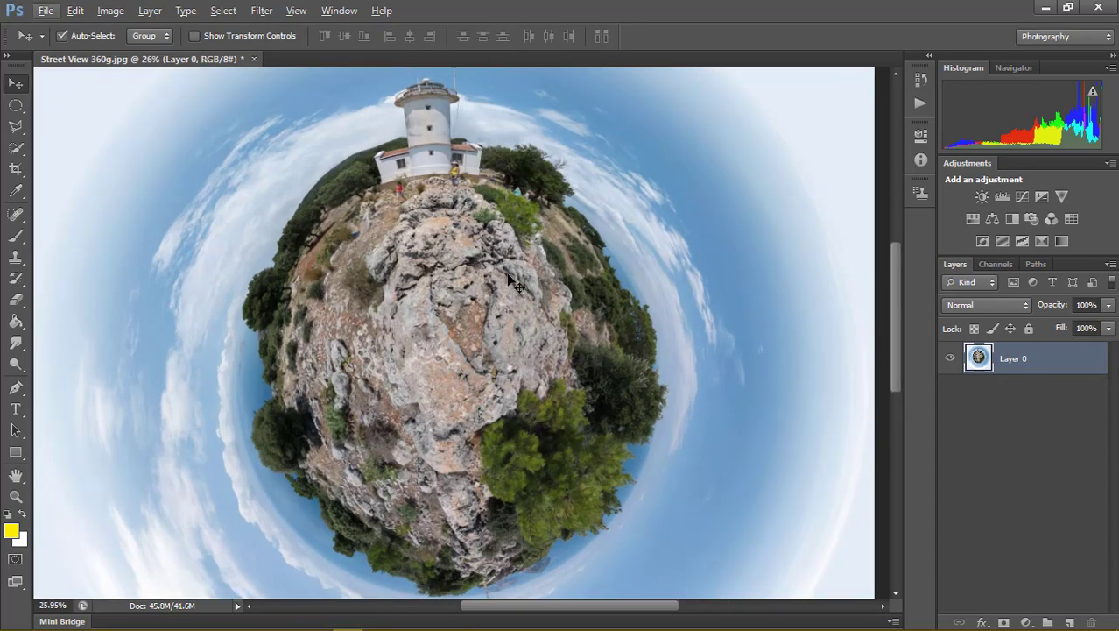
pyautogui.moveTo(613, 219); pyautogui.dragTo(643, 265)
pyautogui.scroll(2, 451, 245)
pyautogui.scroll(1, 452, 245)
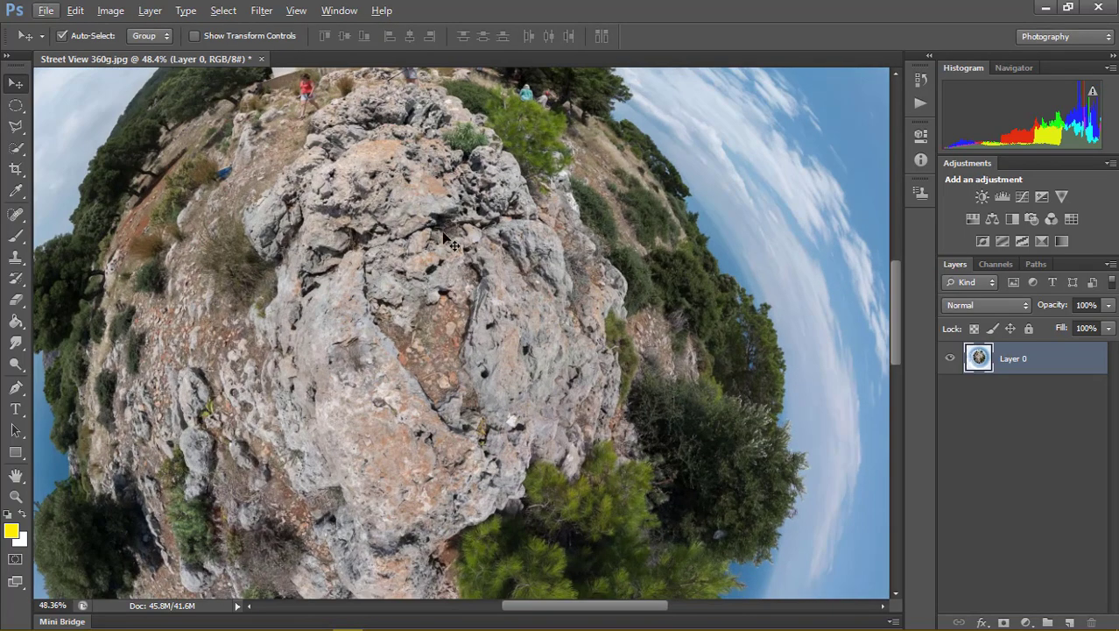
pyautogui.moveTo(452, 246)
pyautogui.mouseDown()
pyautogui.moveTo(533, 426)
pyautogui.moveTo(552, 113)
pyautogui.mouseUp()
pyautogui.moveTo(502, 244); pyautogui.dragTo(506, 291)
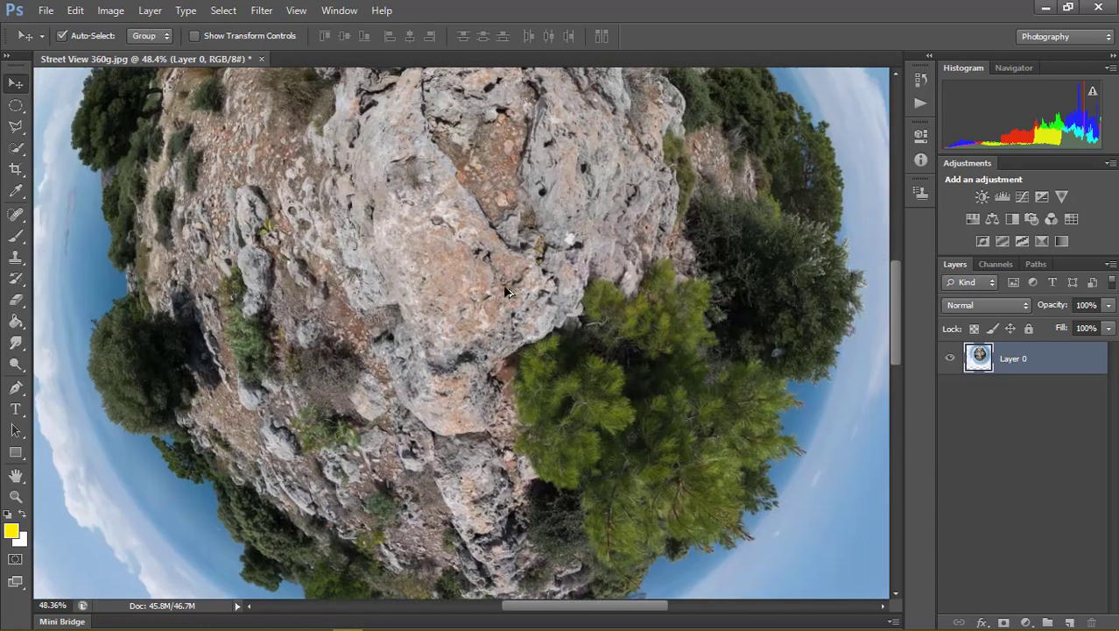
pyautogui.scroll(-2, 506, 292)
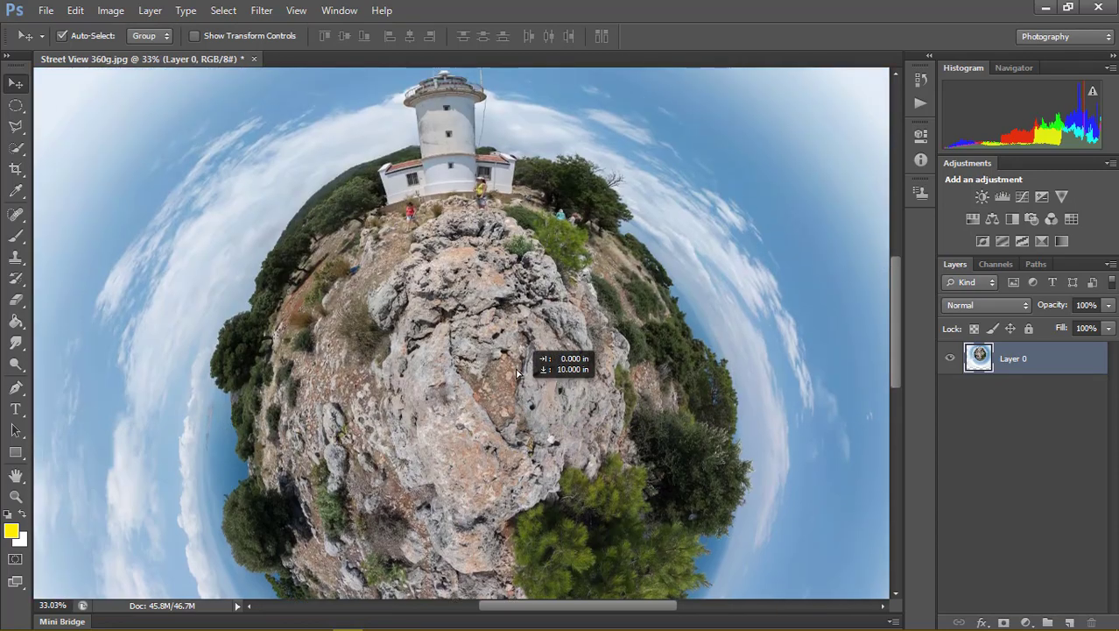
# Make three slightly offset copies of the planet and flatten them into Layer 0
pyautogui.moveTo(528, 237); pyautogui.dragTo(531, 348)
pyautogui.scroll(-1, 495, 232)
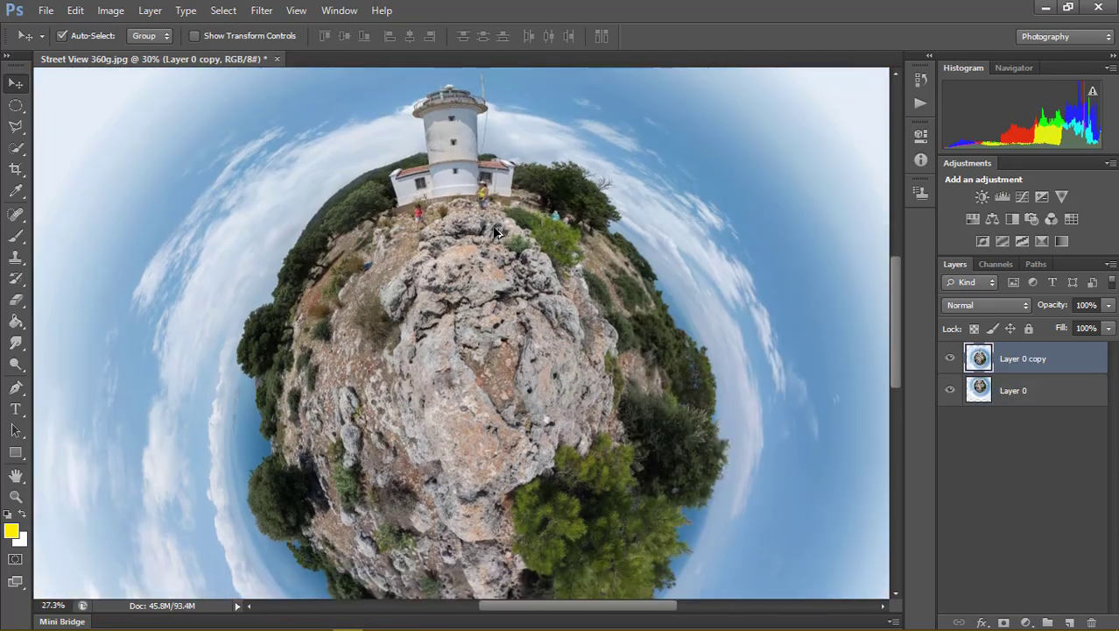
pyautogui.moveTo(465, 279); pyautogui.dragTo(438, 272)
pyautogui.scroll(-1, 445, 254)
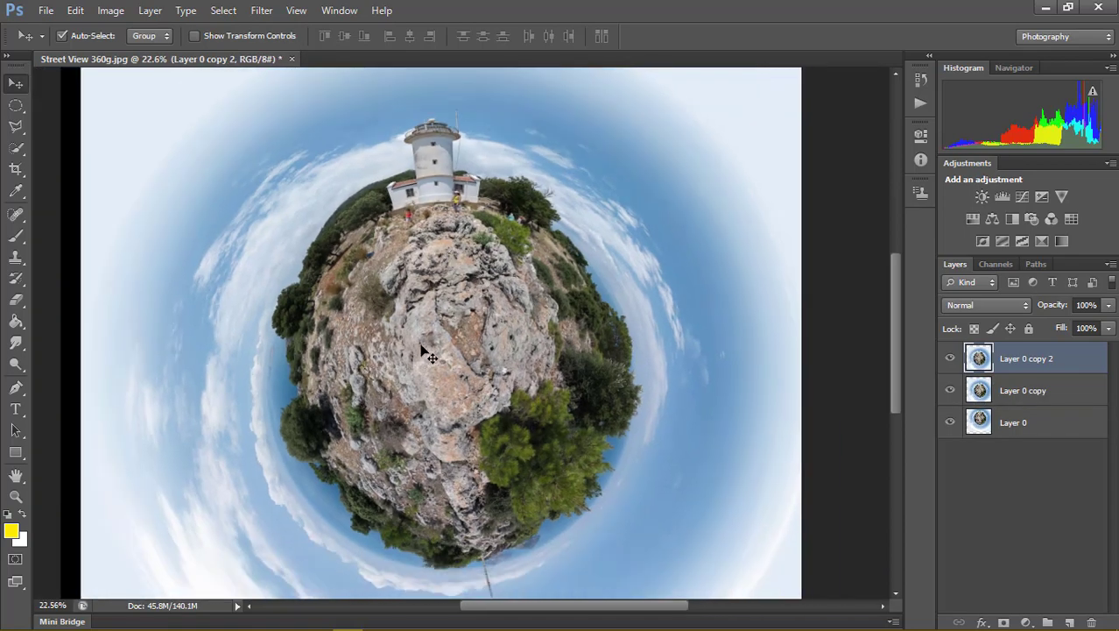
pyautogui.scroll(-1, 464, 209)
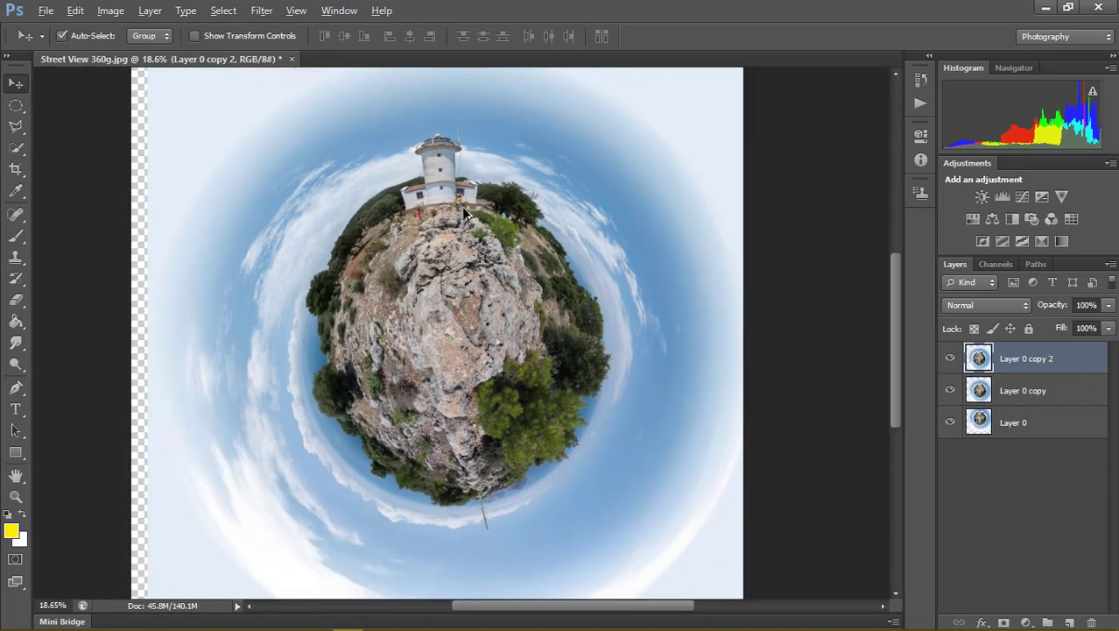
pyautogui.scroll(-1, 464, 215)
pyautogui.scroll(-1, 465, 228)
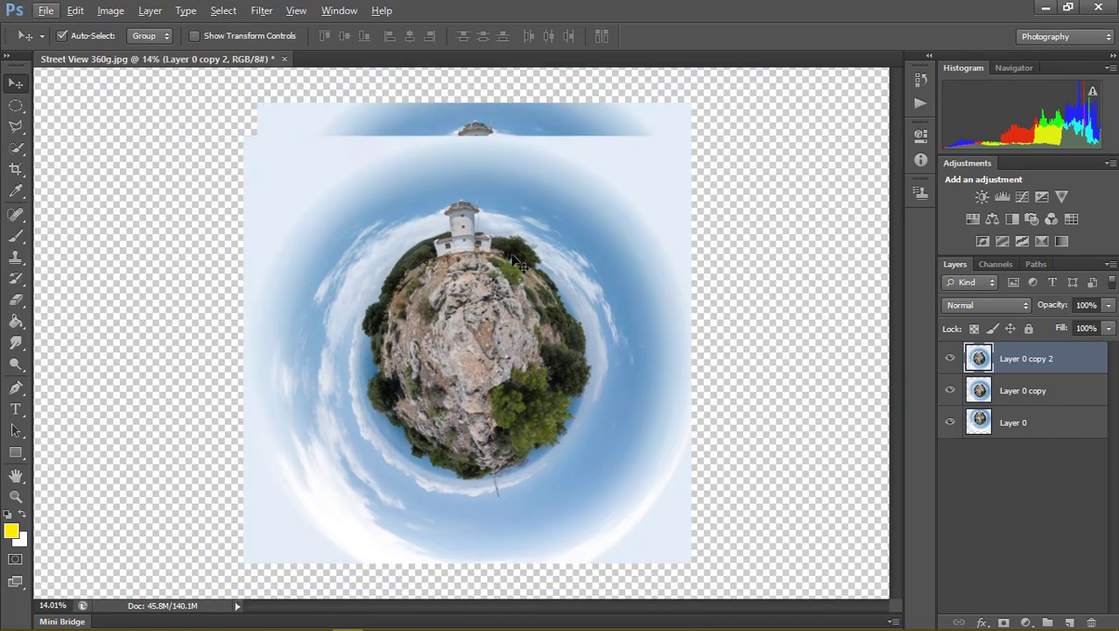
pyautogui.scroll(1, 515, 260)
pyautogui.scroll(1, 515, 260)
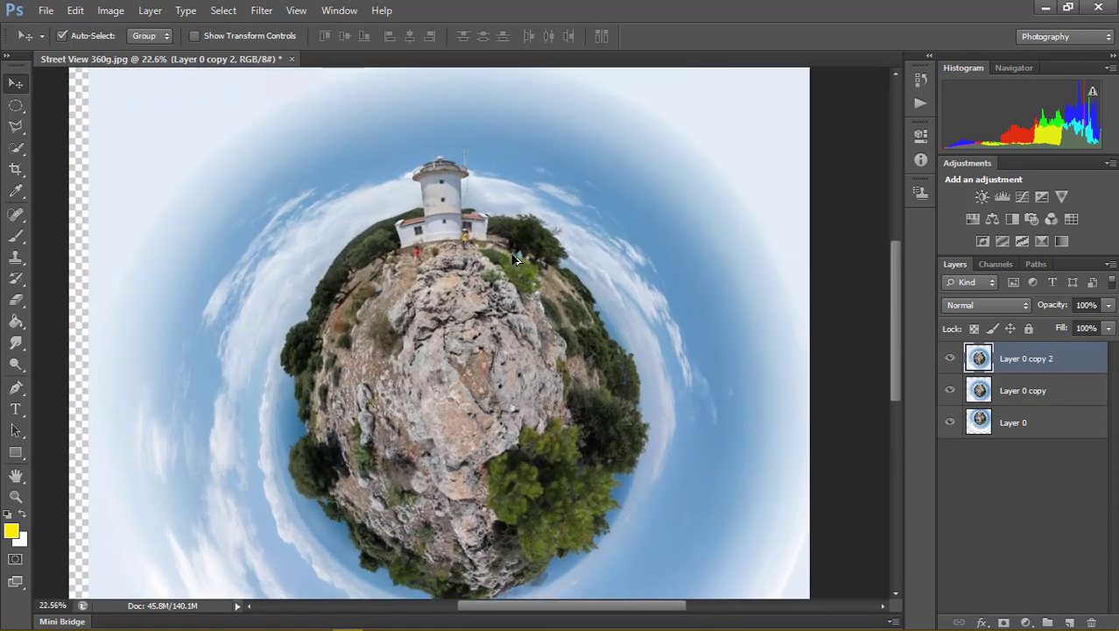
pyautogui.moveTo(493, 239); pyautogui.dragTo(479, 303)
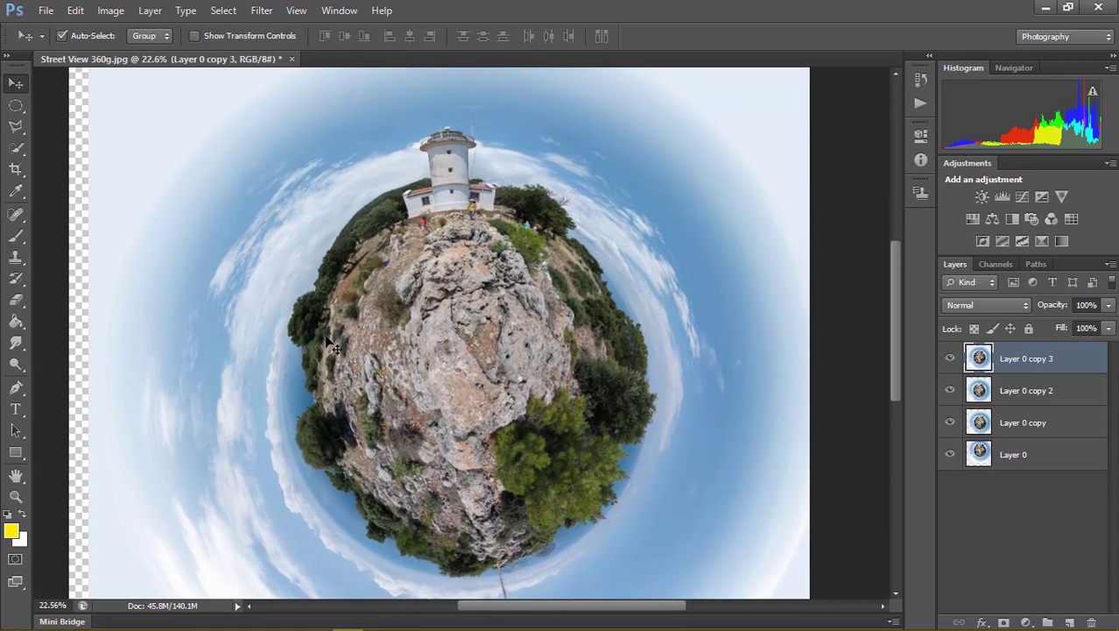
pyautogui.scroll(-1, 351, 346)
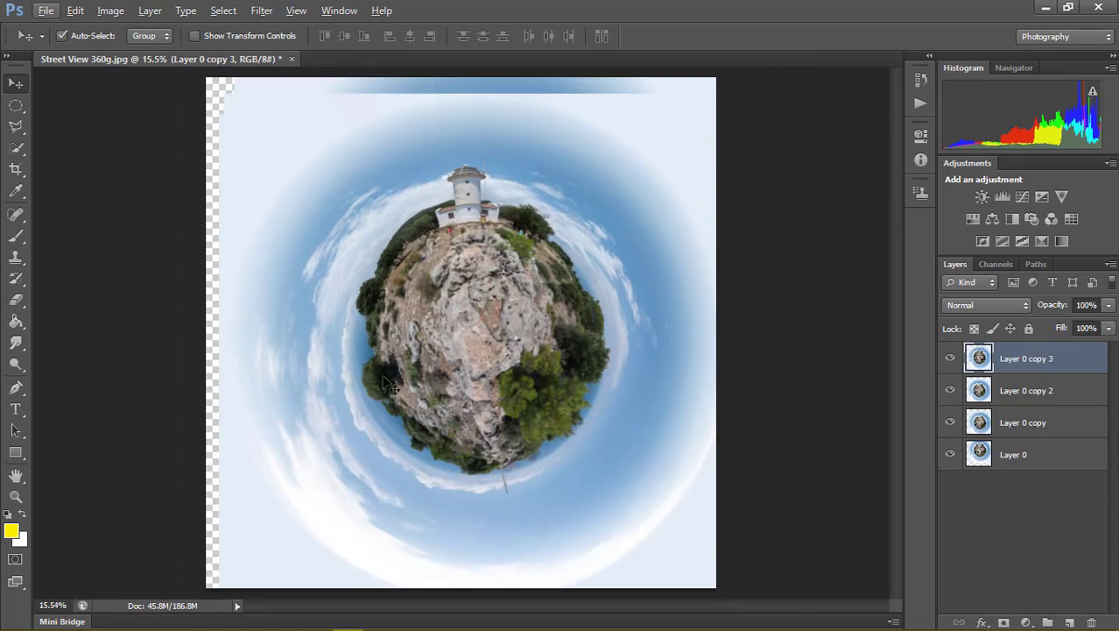
pyautogui.press('Right')
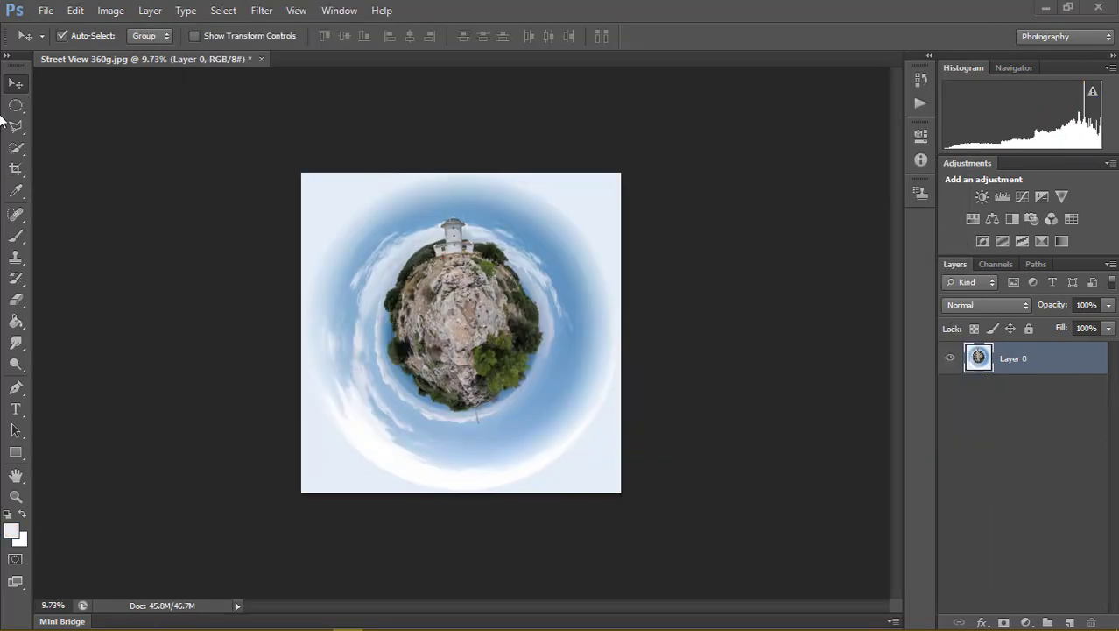
# Crop outward on all sides into a wide landscape canvas, then recentre the planet
pyautogui.click(15, 170)
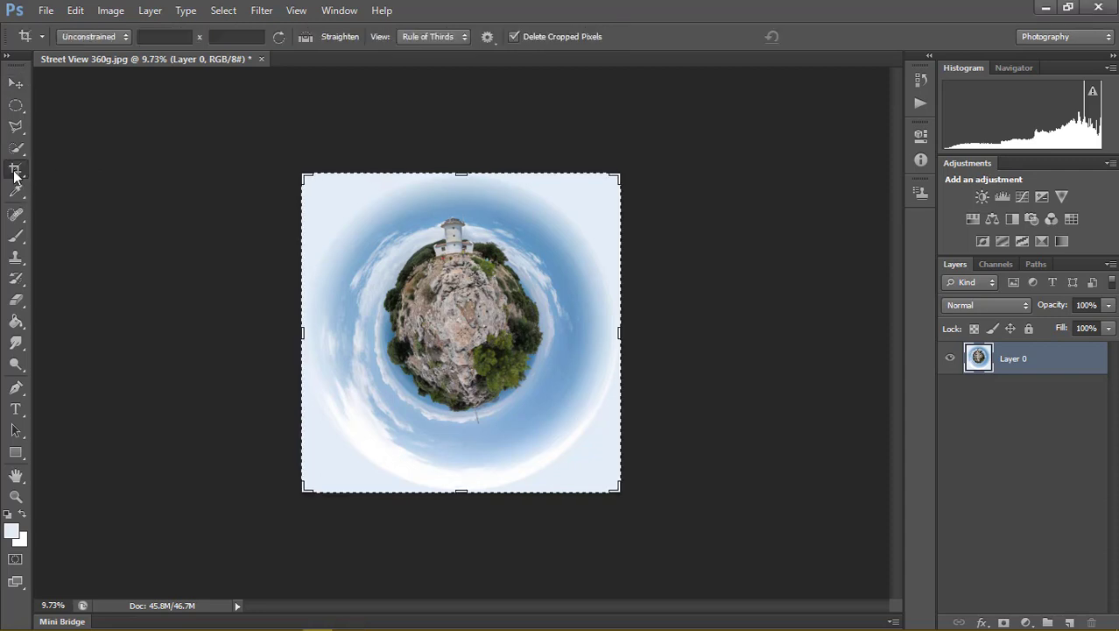
pyautogui.moveTo(461, 175); pyautogui.dragTo(461, 115)
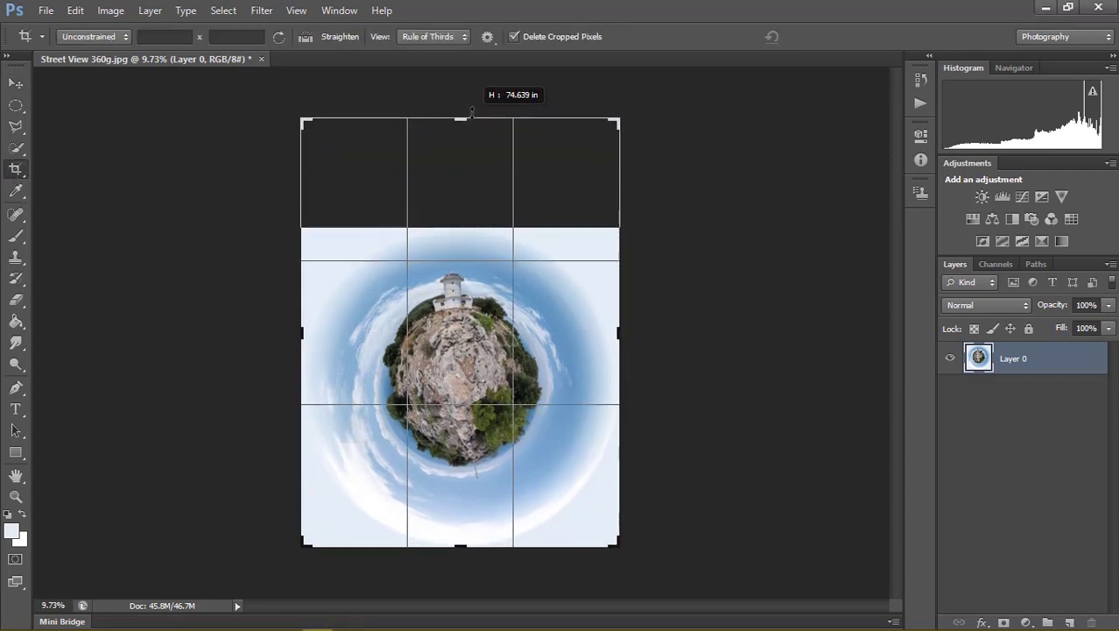
pyautogui.moveTo(616, 333); pyautogui.dragTo(799, 333)
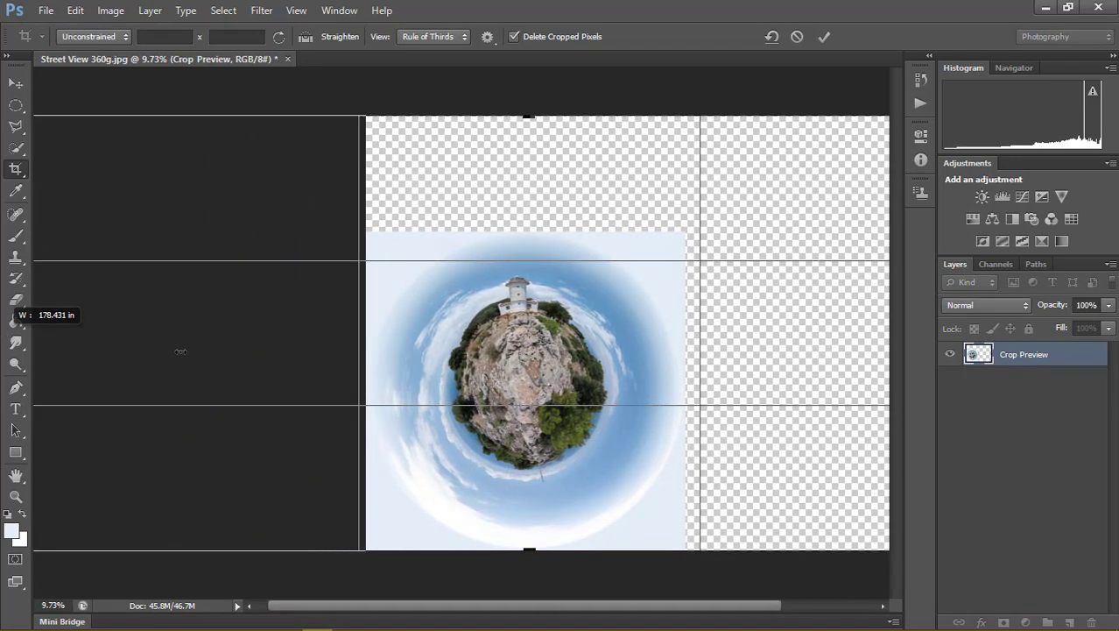
pyautogui.moveTo(122, 339); pyautogui.dragTo(35, 339)
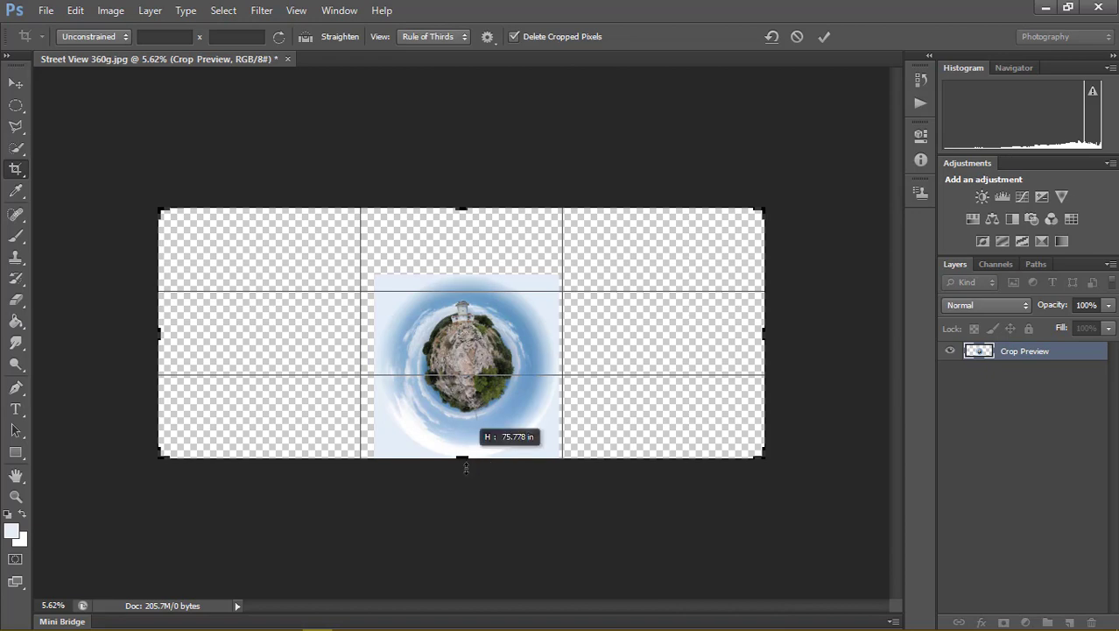
pyautogui.moveTo(461, 458); pyautogui.dragTo(461, 561)
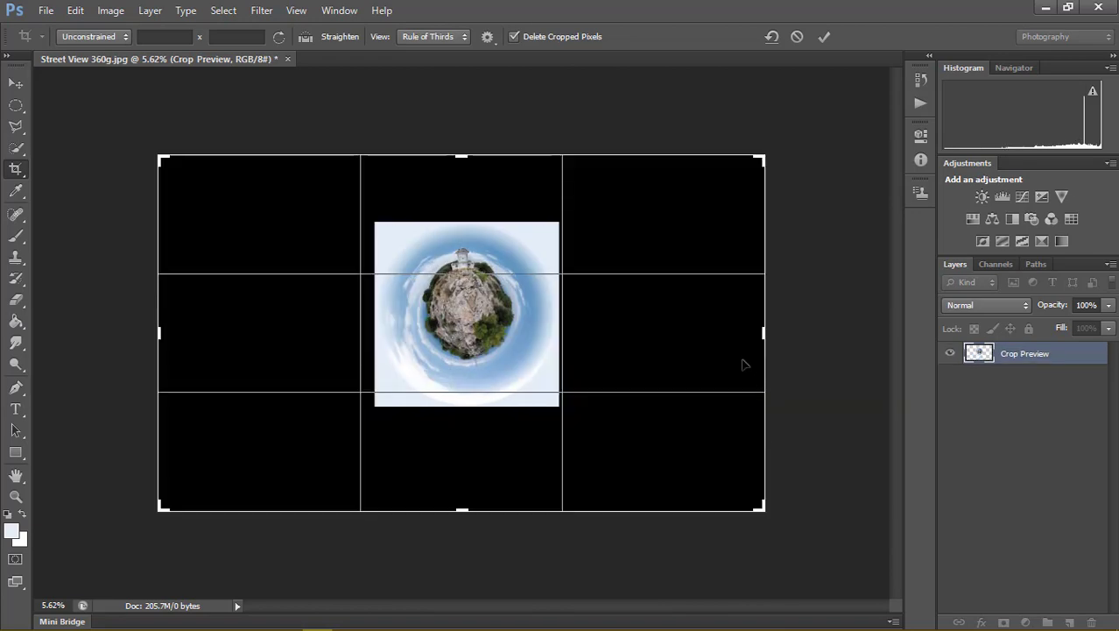
pyautogui.moveTo(766, 333); pyautogui.dragTo(781, 333)
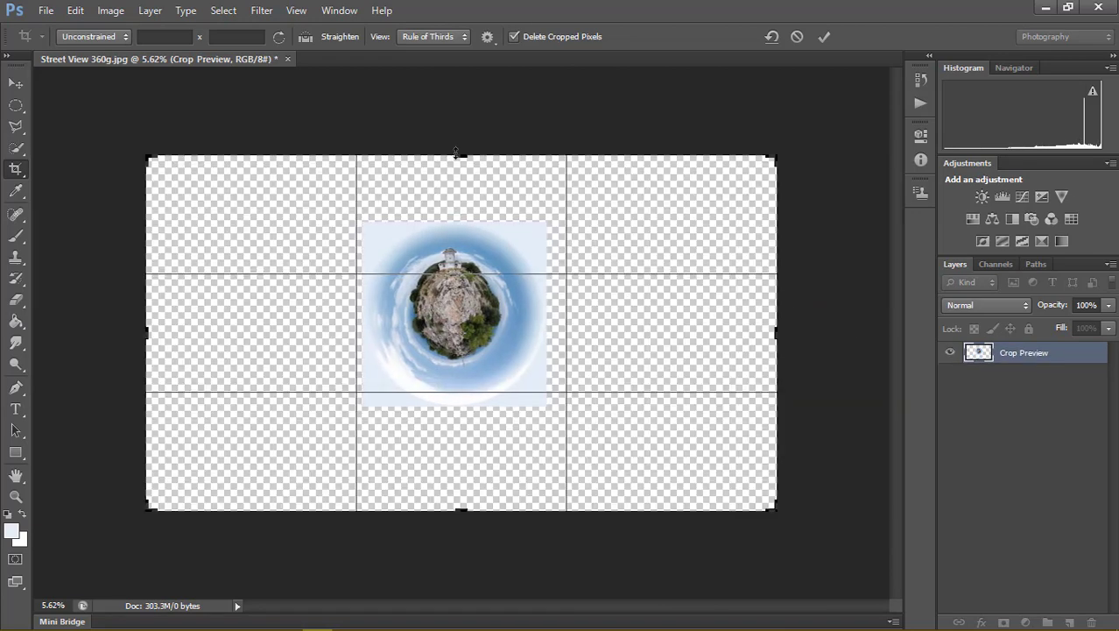
pyautogui.moveTo(465, 154); pyautogui.dragTo(465, 143)
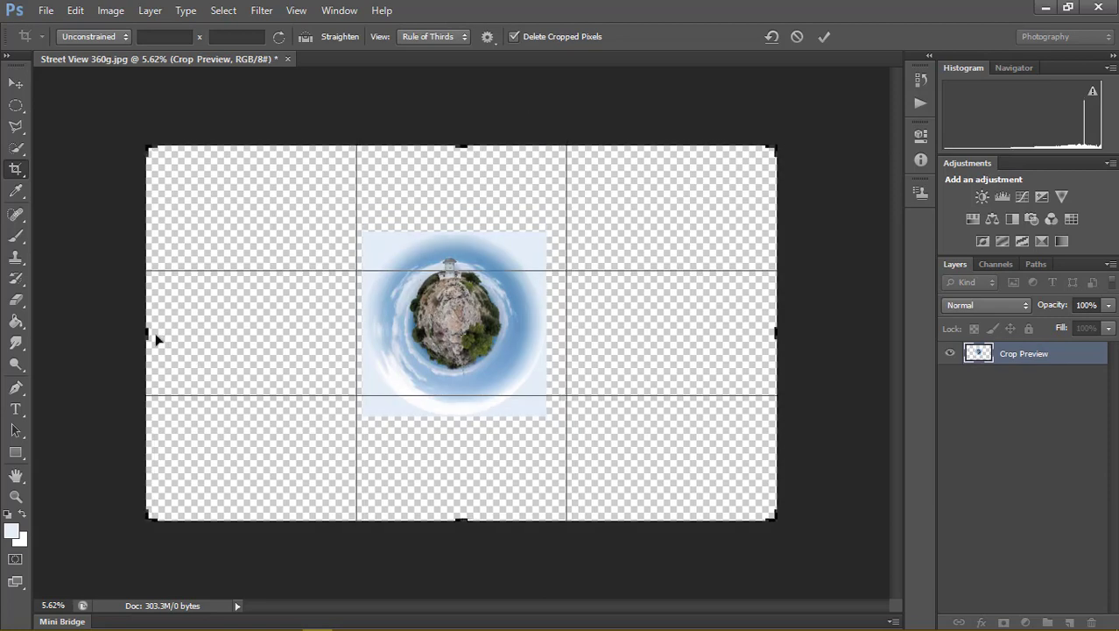
pyautogui.click(824, 36)
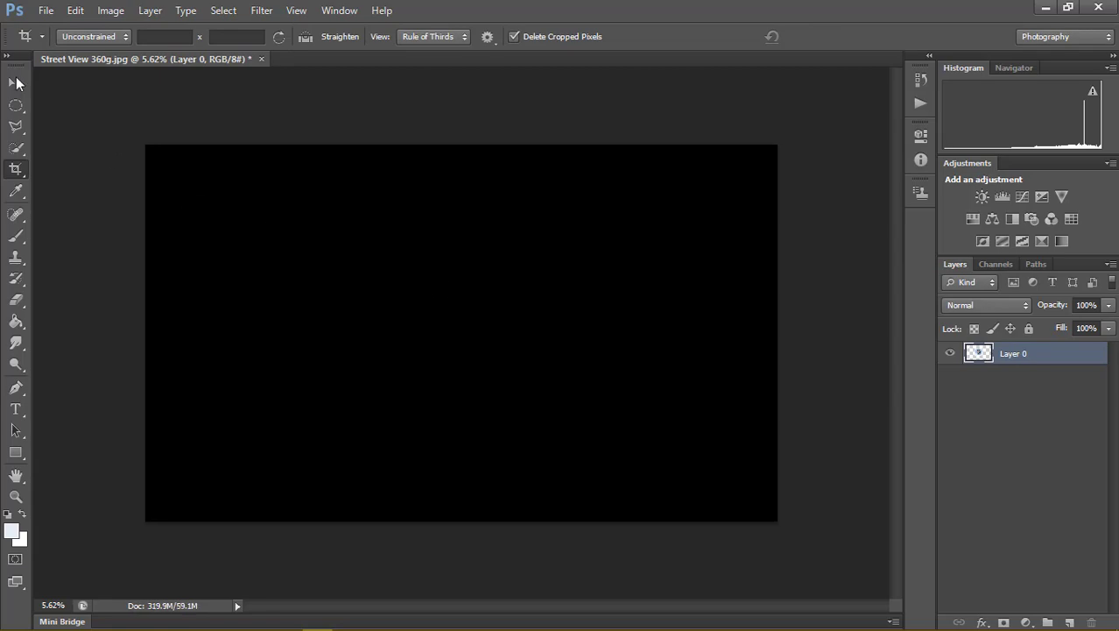
pyautogui.click(16, 83)
pyautogui.moveTo(473, 318); pyautogui.dragTo(491, 322)
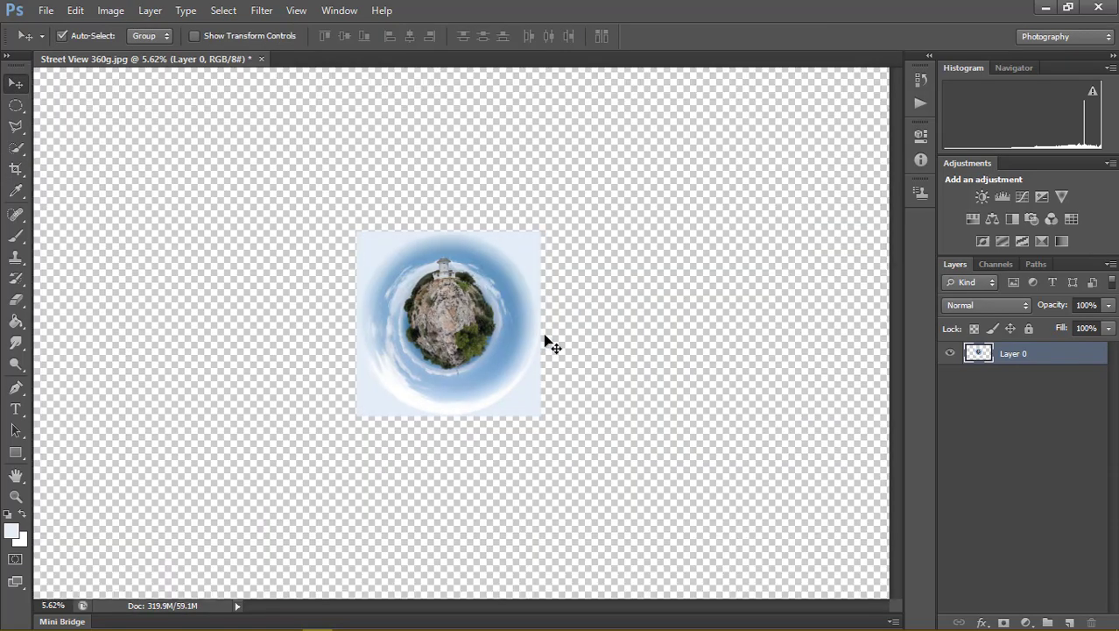
# Nudge the planet slightly right and down, then deselect it
pyautogui.scroll(-1, 550, 343)
pyautogui.scroll(-1, 550, 346)
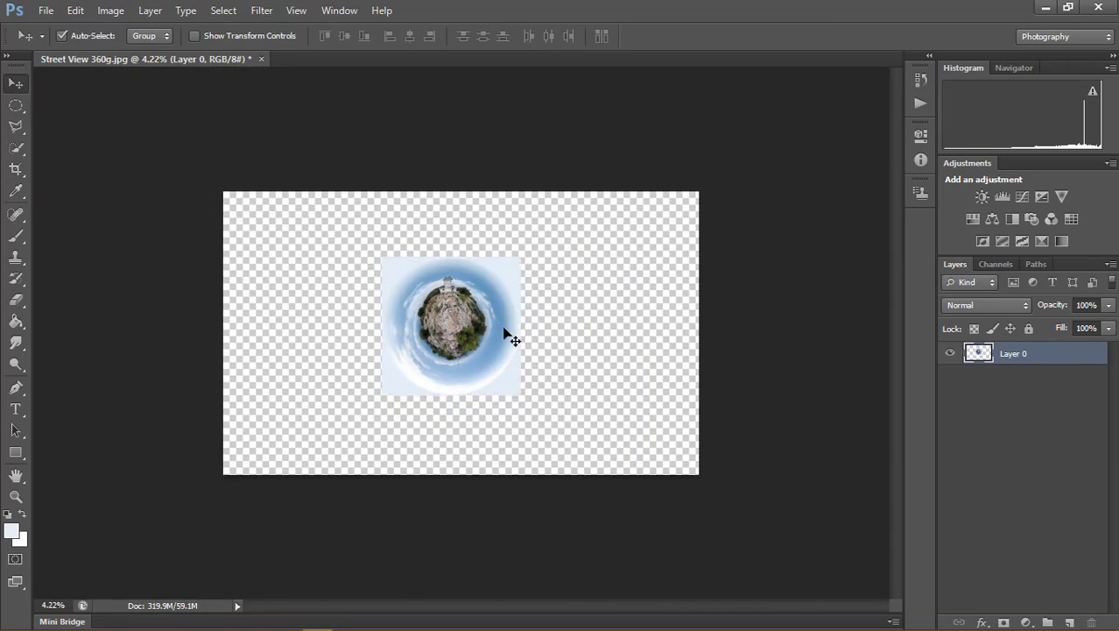
pyautogui.moveTo(506, 333); pyautogui.dragTo(510, 335)
pyautogui.click(1033, 525)
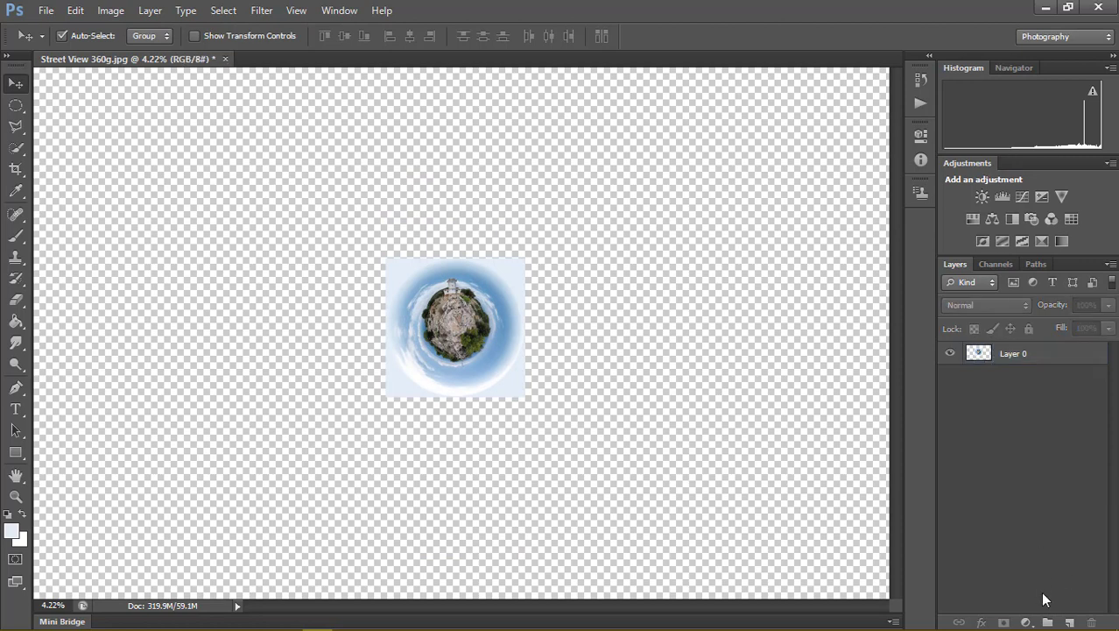
# Add a sampled pale blue Solid Color fill layer and move it below Layer 0
pyautogui.click(1069, 622)
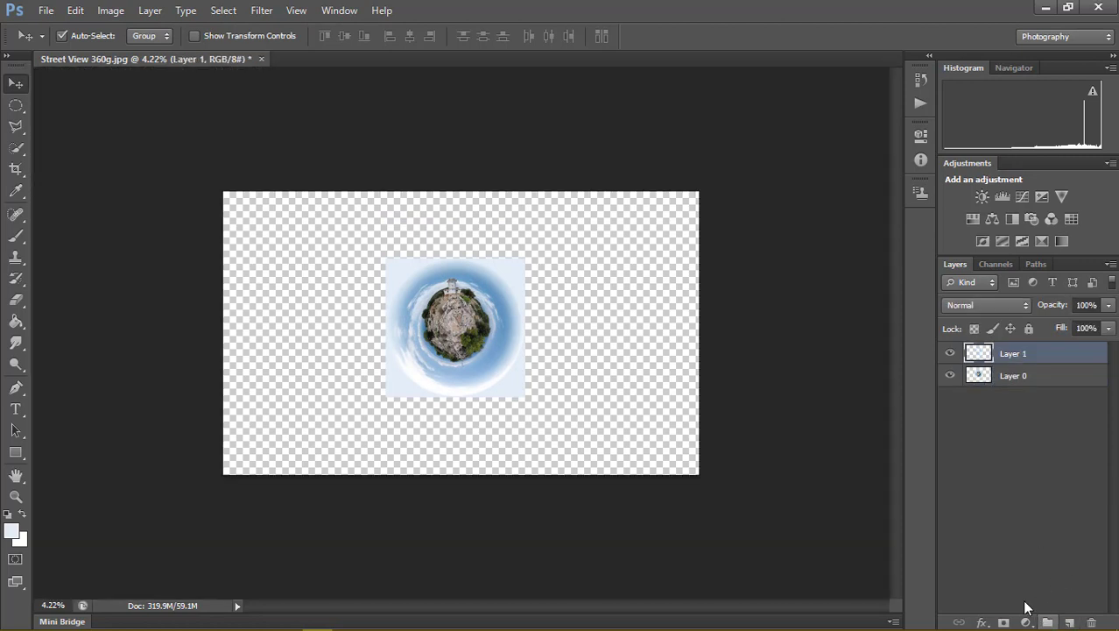
pyautogui.click(12, 532)
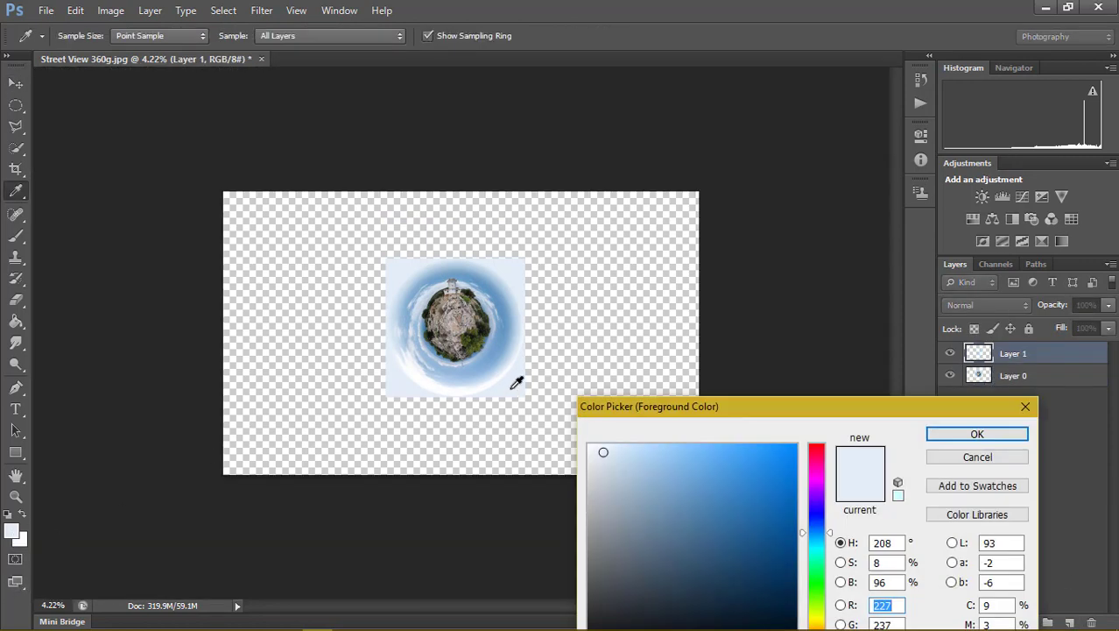
pyautogui.press('alt')
pyautogui.click(976, 434)
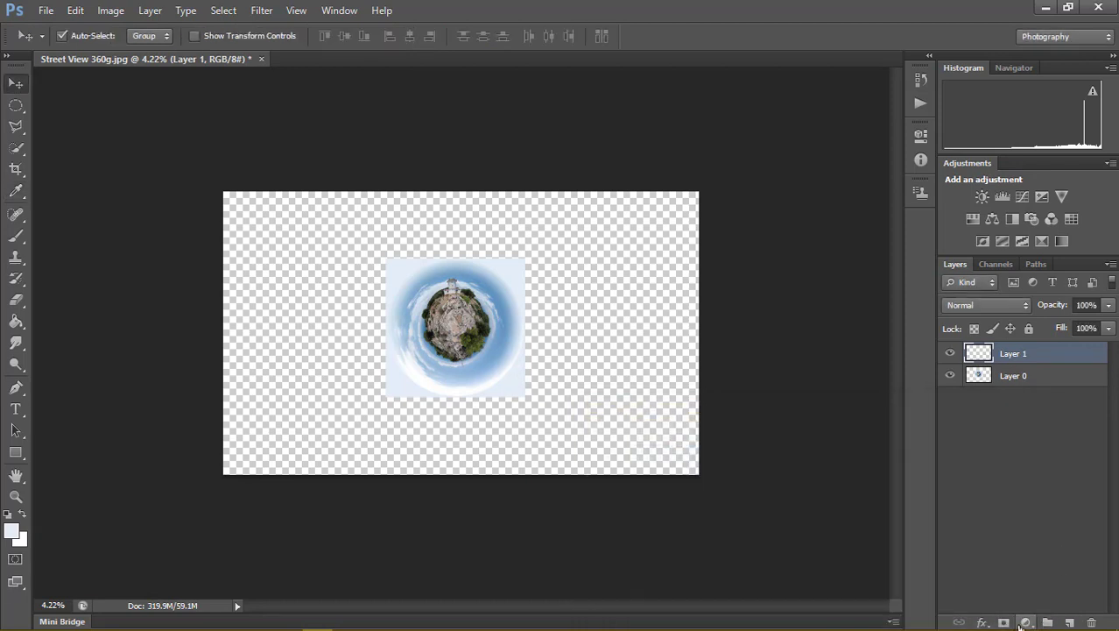
pyautogui.click(1026, 622)
pyautogui.click(990, 268)
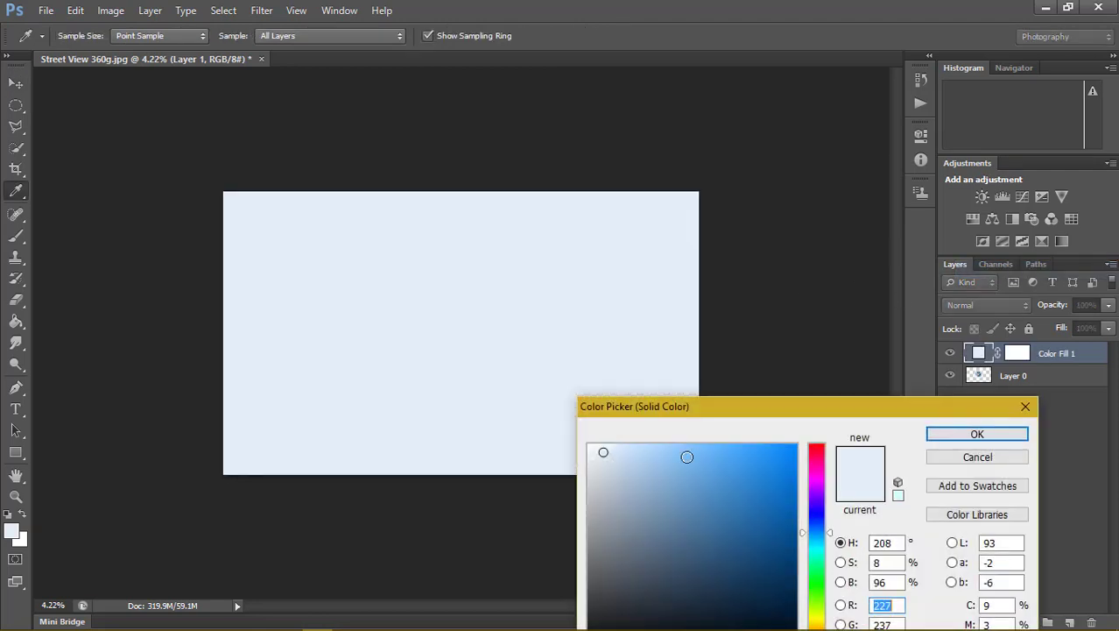
pyautogui.click(972, 434)
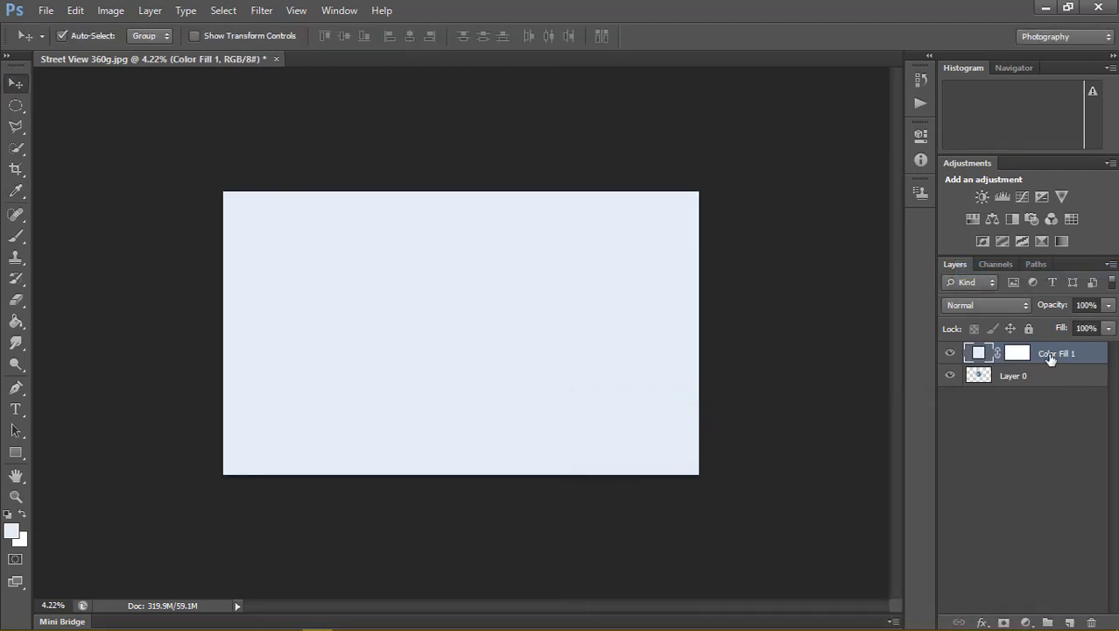
pyautogui.moveTo(1025, 357)
pyautogui.mouseDown()
pyautogui.moveTo(1048, 385)
pyautogui.moveTo(1040, 436)
pyautogui.mouseUp()
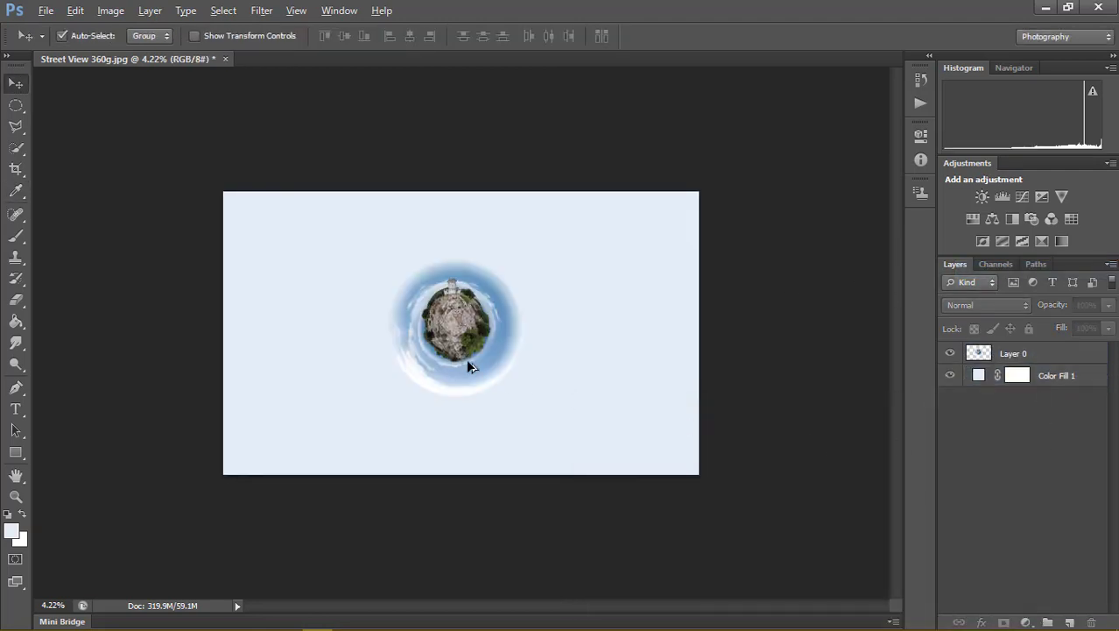
pyautogui.scroll(3, 469, 367)
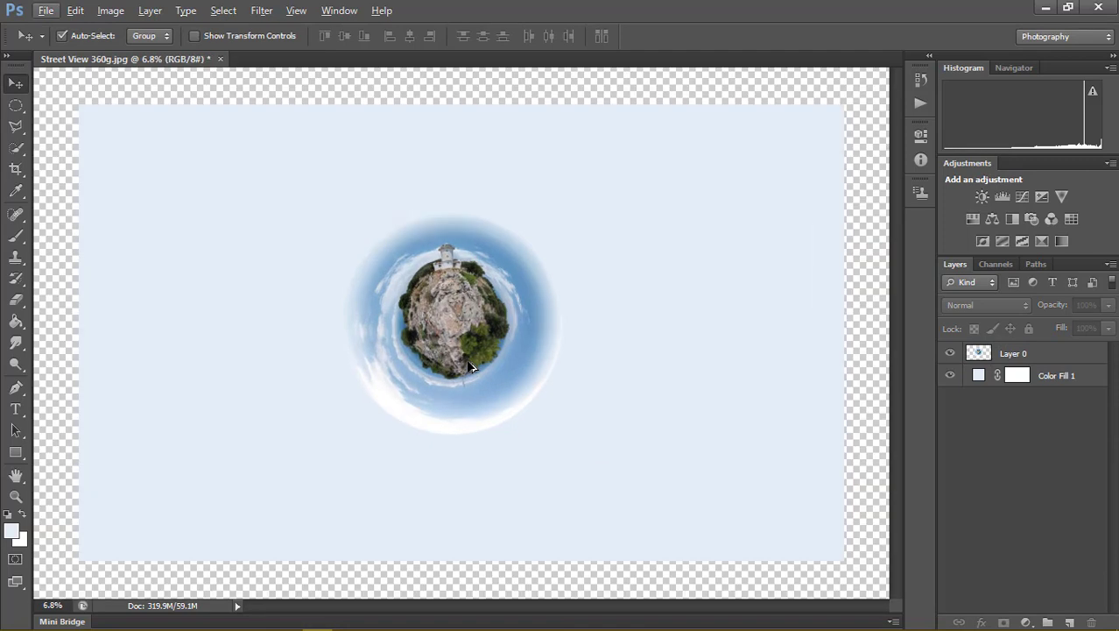
# Shift the planet layer slightly up and to the left
pyautogui.scroll(1, 336, 233)
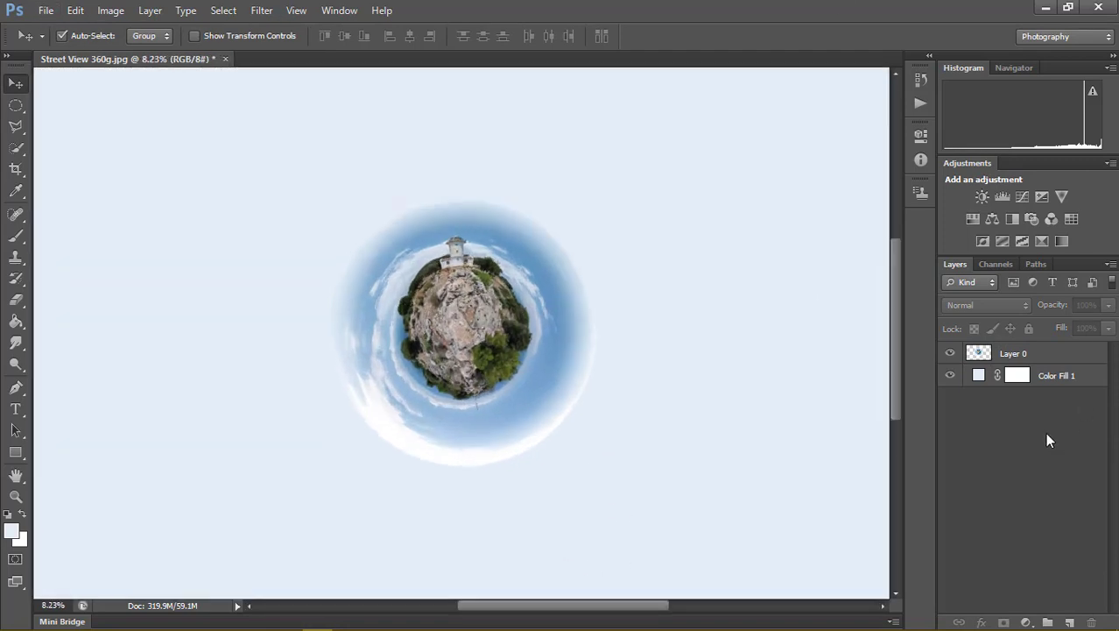
pyautogui.click(1025, 353)
pyautogui.moveTo(433, 319); pyautogui.dragTo(426, 316)
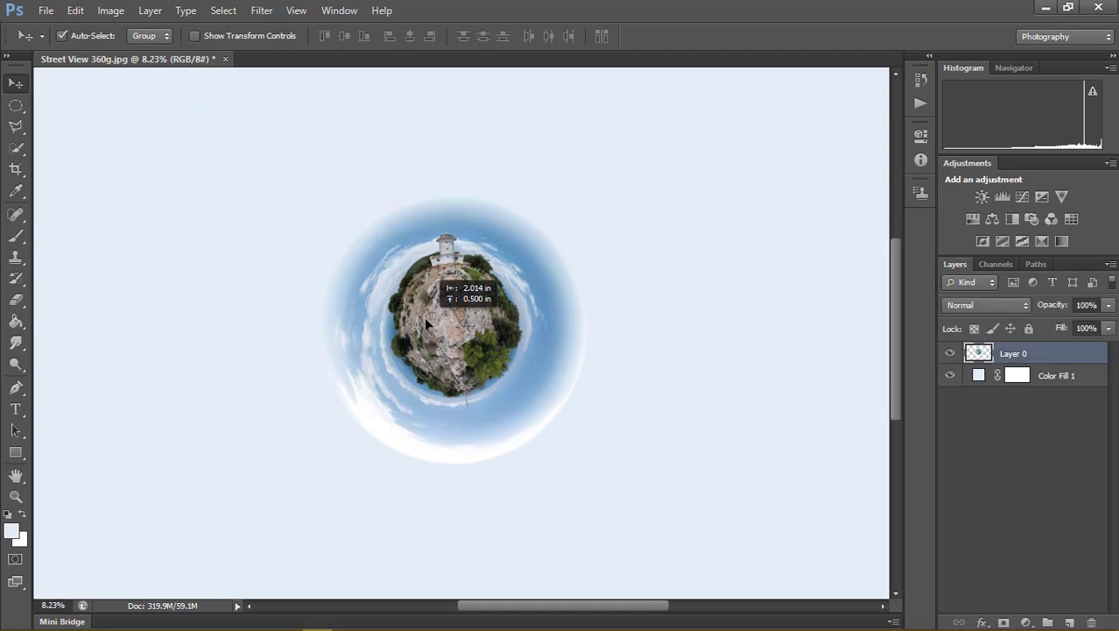
# Try a white brush stroke on the ring's right edge, then undo it
pyautogui.click(45, 12)
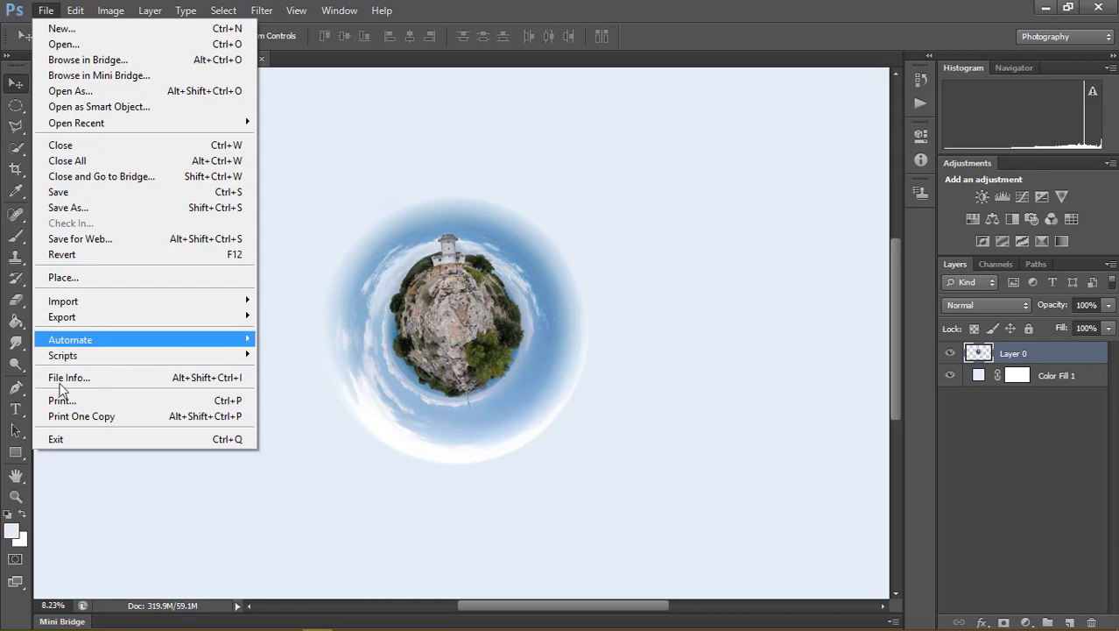
pyautogui.click(28, 306)
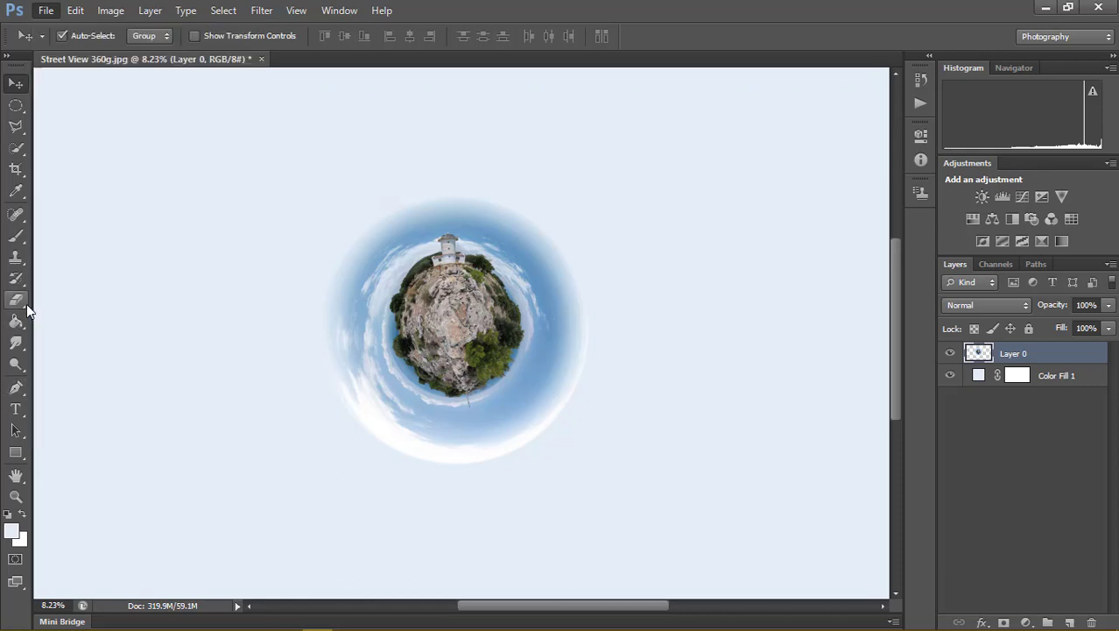
pyautogui.click(19, 237)
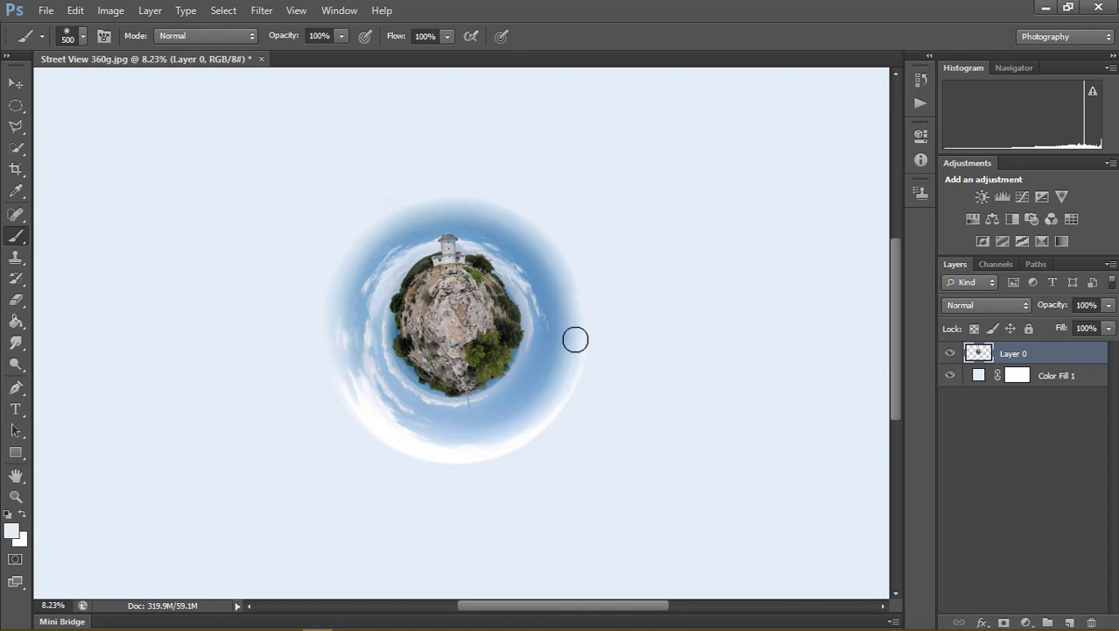
pyautogui.moveTo(594, 364)
pyautogui.mouseDown()
pyautogui.moveTo(432, 408)
pyautogui.moveTo(425, 433)
pyautogui.mouseUp()
pyautogui.hotkey('ctrl', 'alt', 'z')
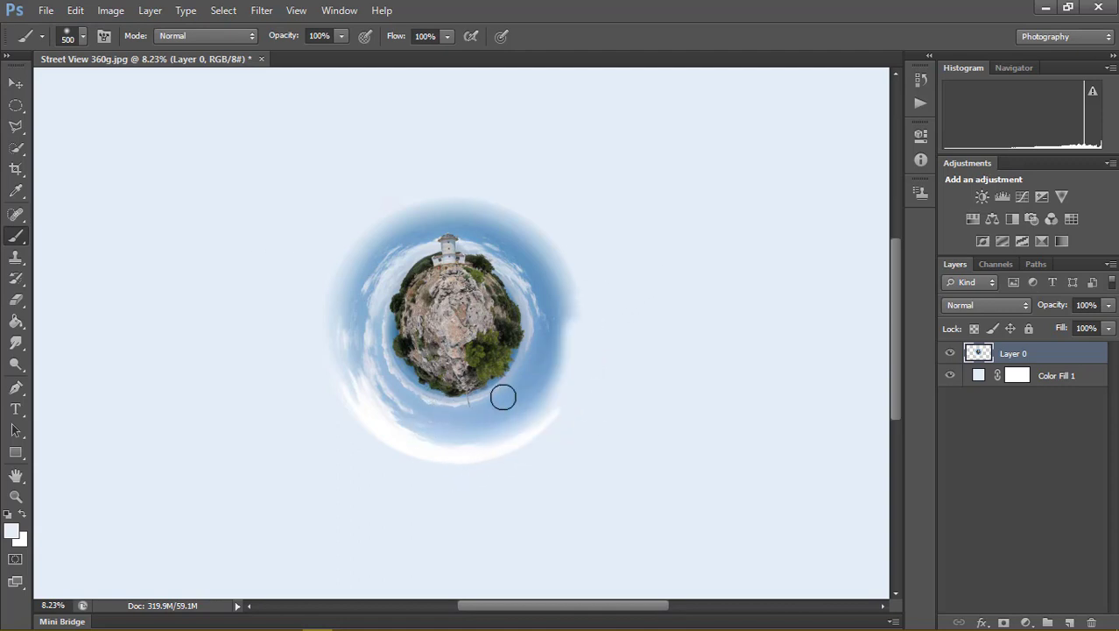
pyautogui.hotkey('ctrl', 'alt', 'z')
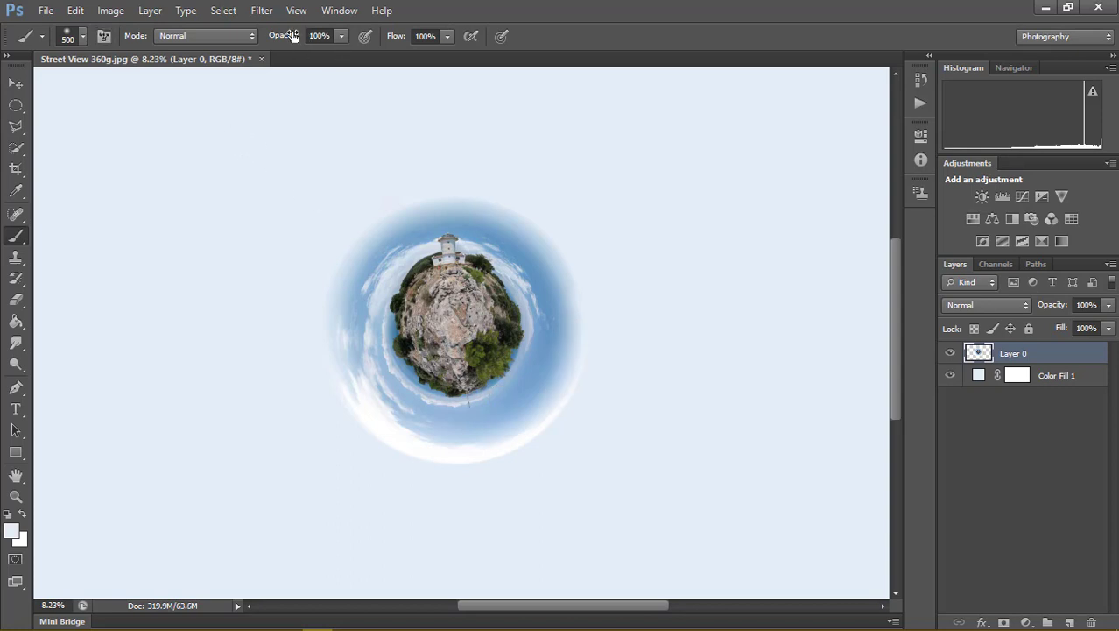
# Soft-brush the ring edge at 13% opacity and 16% hardness, then return to Move
pyautogui.moveTo(293, 35); pyautogui.dragTo(160, 40)
pyautogui.click(84, 36)
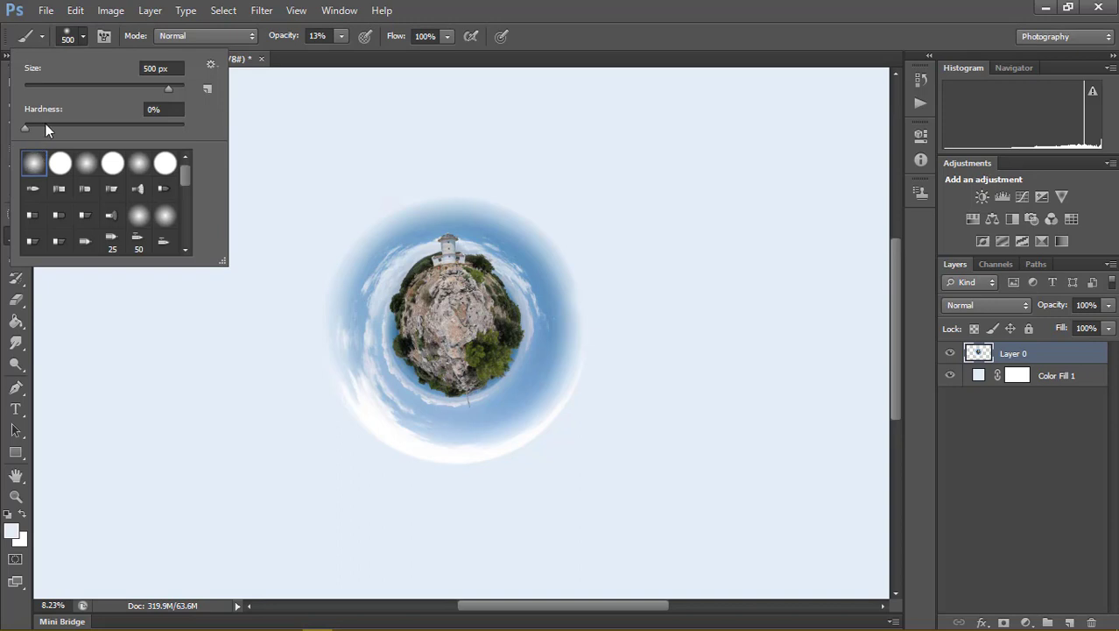
pyautogui.moveTo(46, 127); pyautogui.dragTo(51, 127)
pyautogui.click(344, 61)
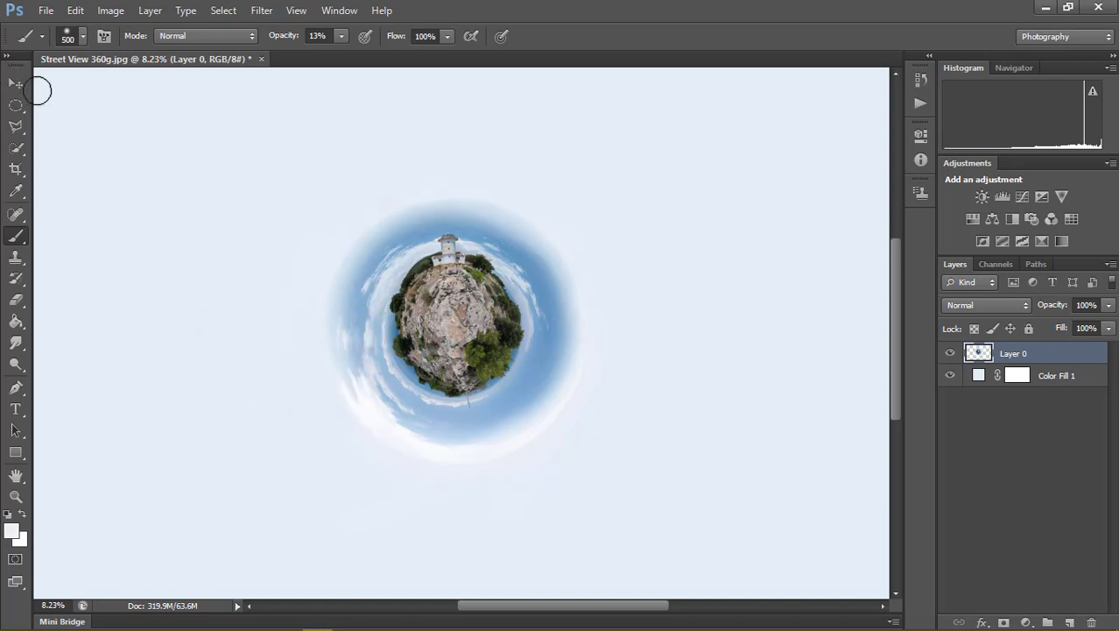
pyautogui.press('v')
pyautogui.scroll(-3, 662, 223)
pyautogui.scroll(-1, 657, 259)
pyautogui.scroll(-2, 656, 259)
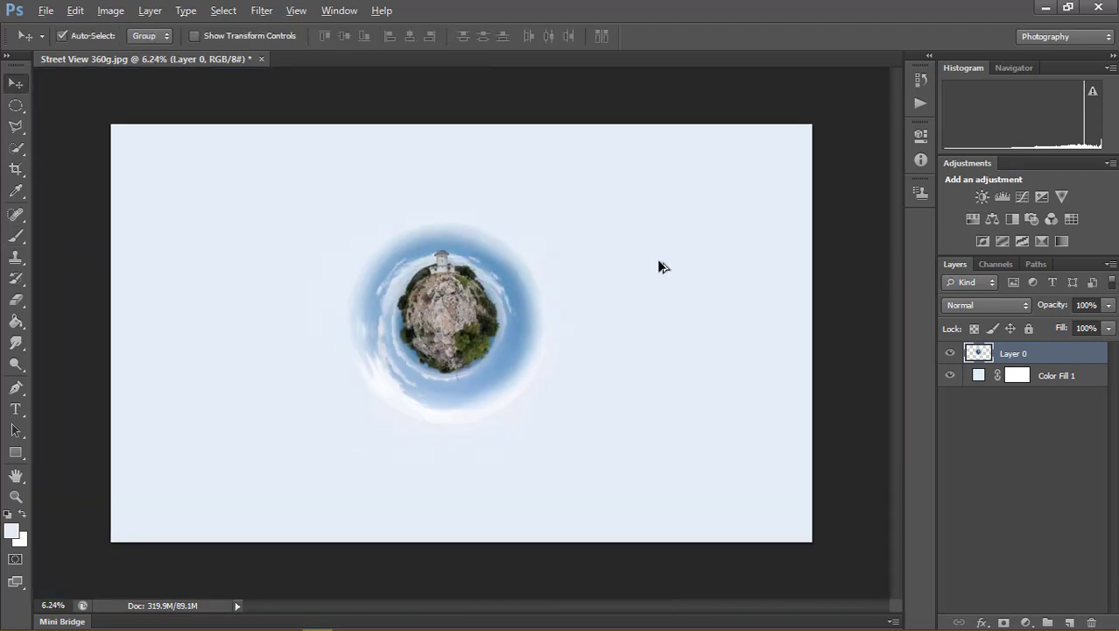
pyautogui.press('alt')
# Browse to This PC > Downloads and open the Clouds-Transparent-Background image
pyautogui.hotkey('ctrl', 'o')
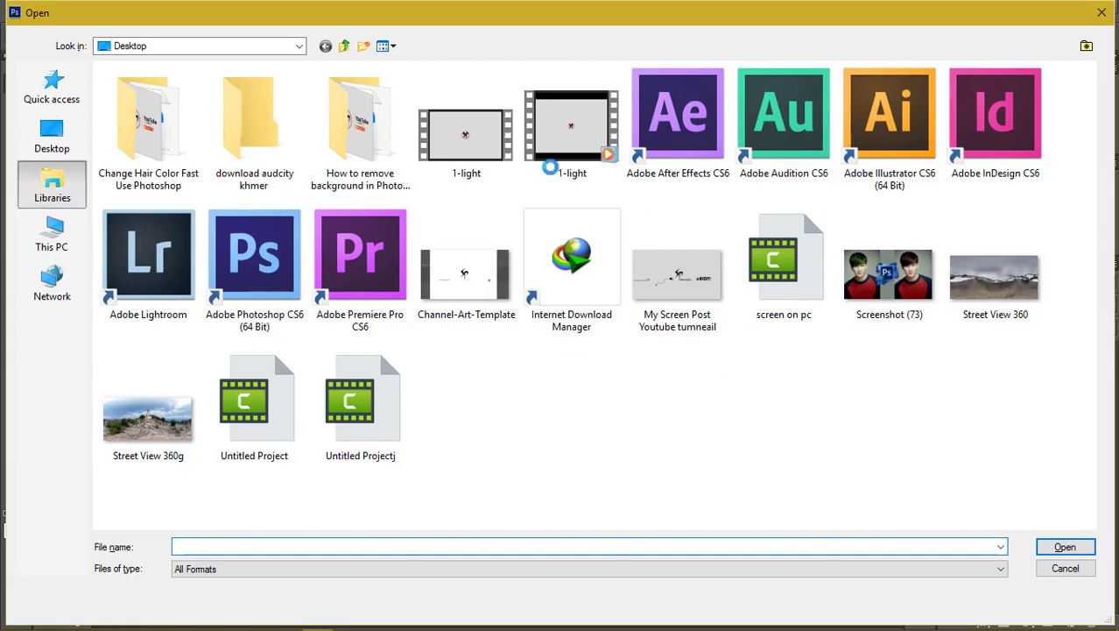
pyautogui.click(50, 179)
pyautogui.doubleClick(524, 96)
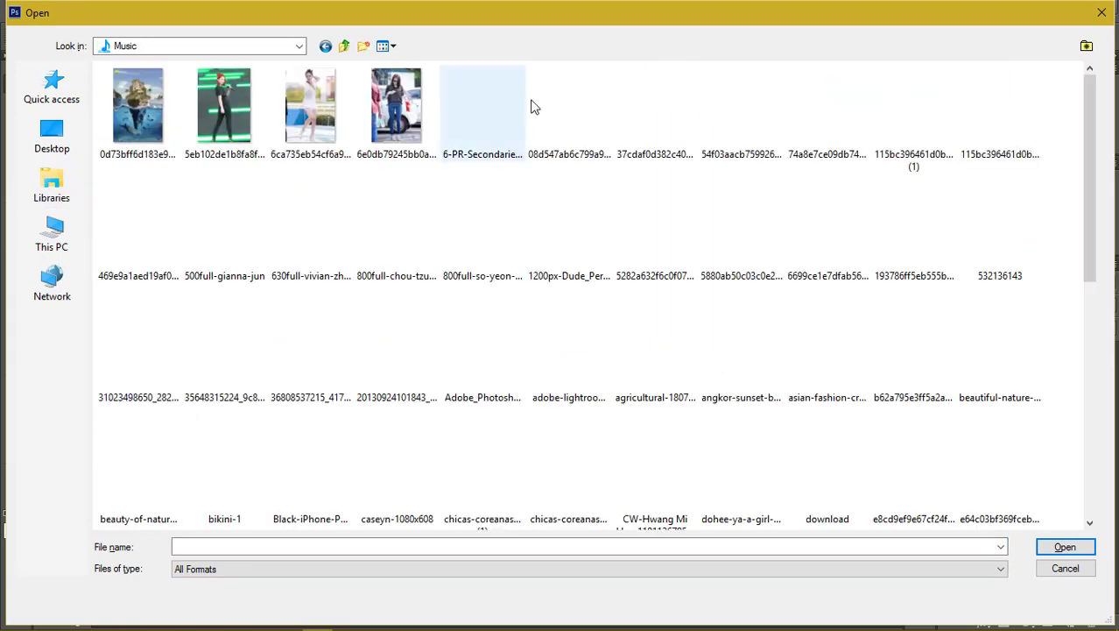
pyautogui.scroll(-5, 919, 241)
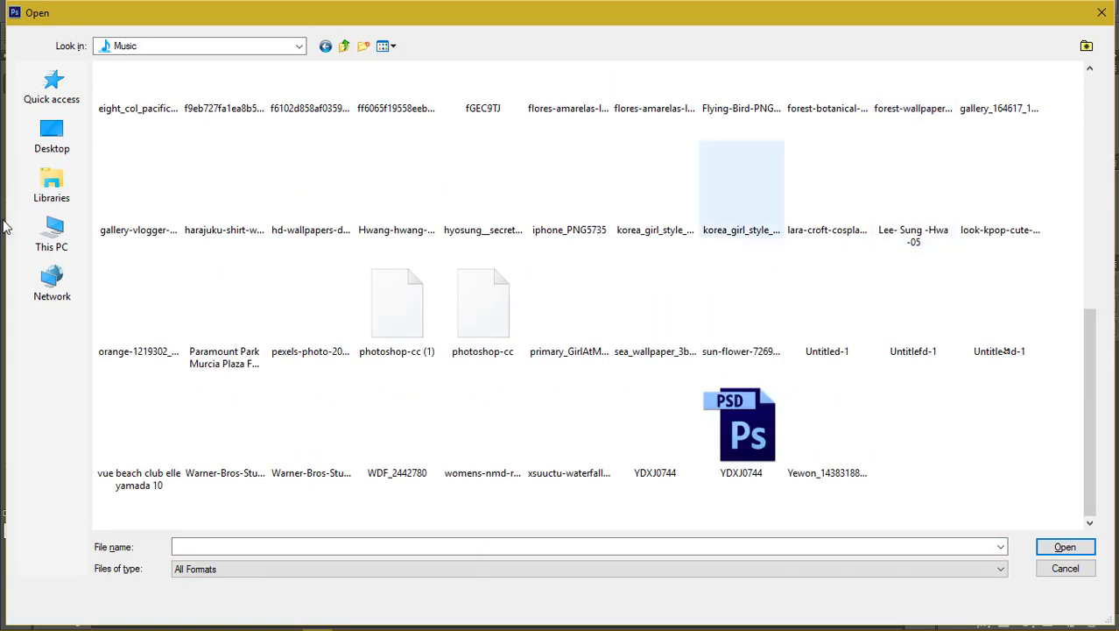
pyautogui.click(44, 150)
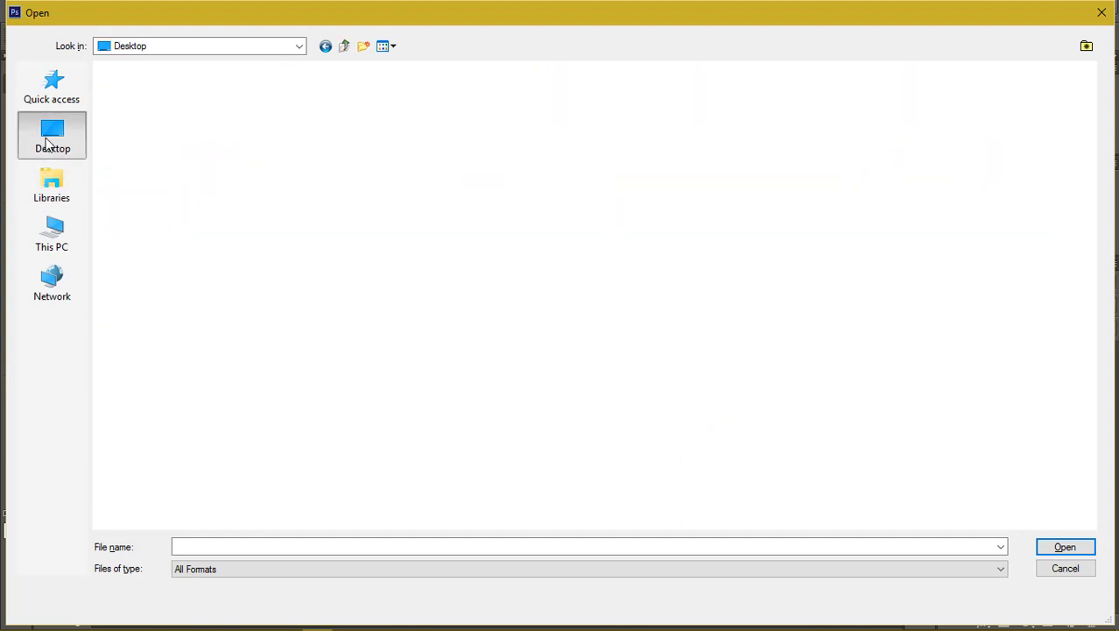
pyautogui.click(52, 234)
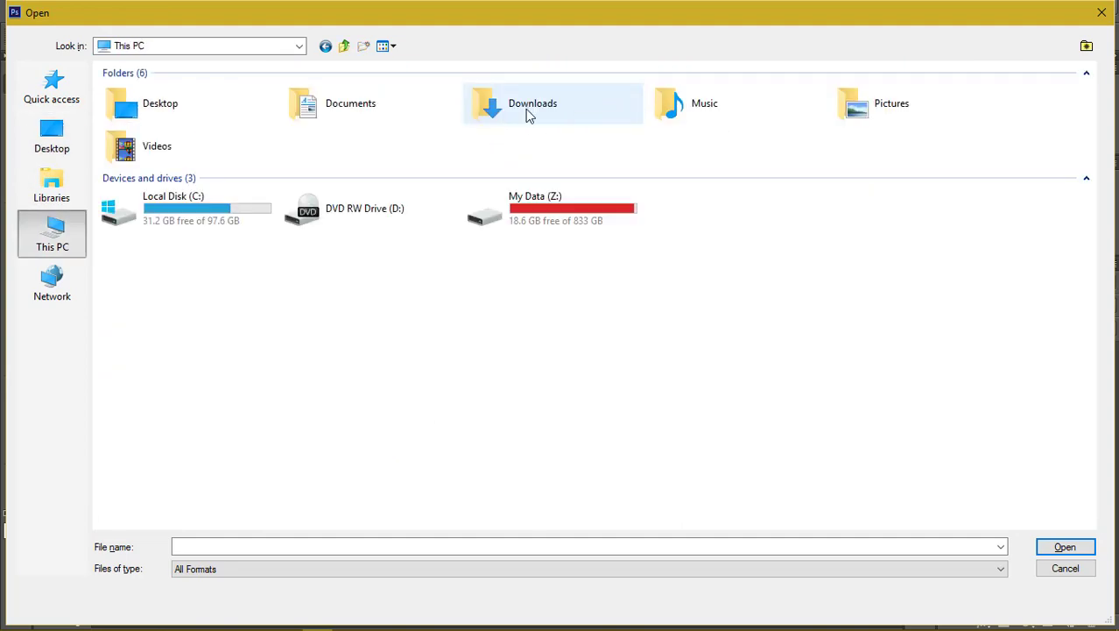
pyautogui.doubleClick(527, 112)
pyautogui.scroll(-5, 833, 280)
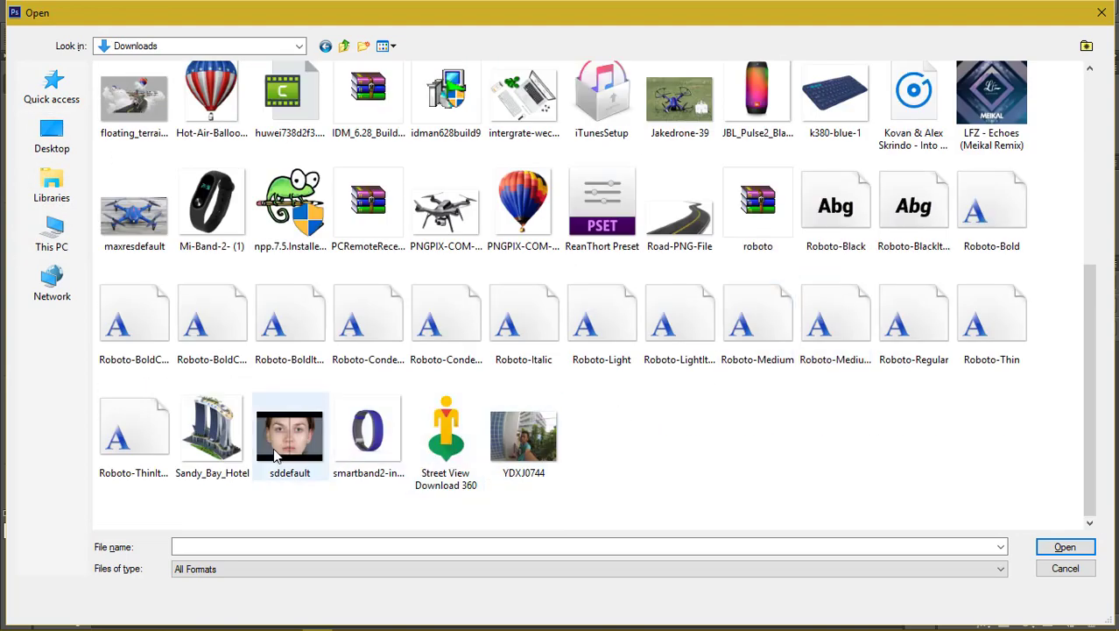
pyautogui.scroll(5, 594, 346)
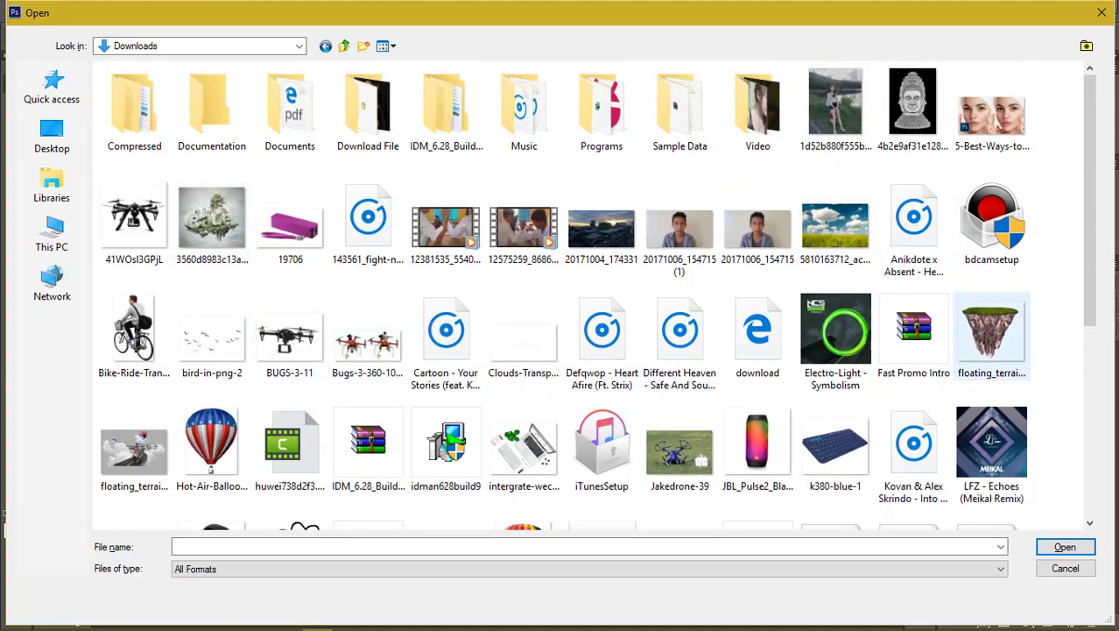
pyautogui.doubleClick(523, 333)
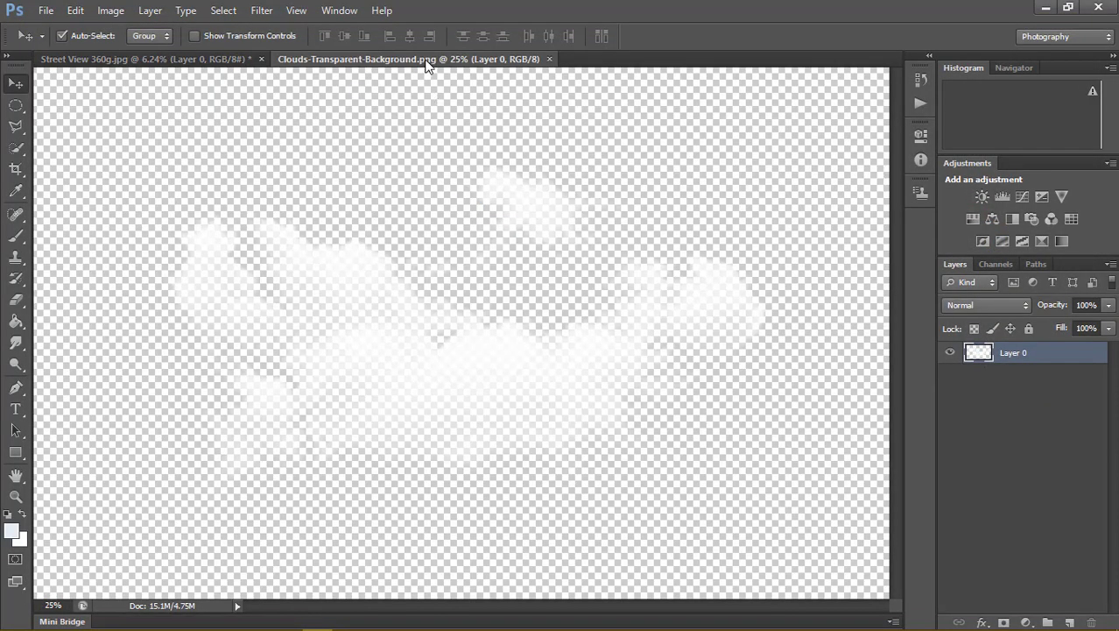
# Float the clouds window and drag the clouds into the planet document
pyautogui.moveTo(427, 65); pyautogui.dragTo(687, 167)
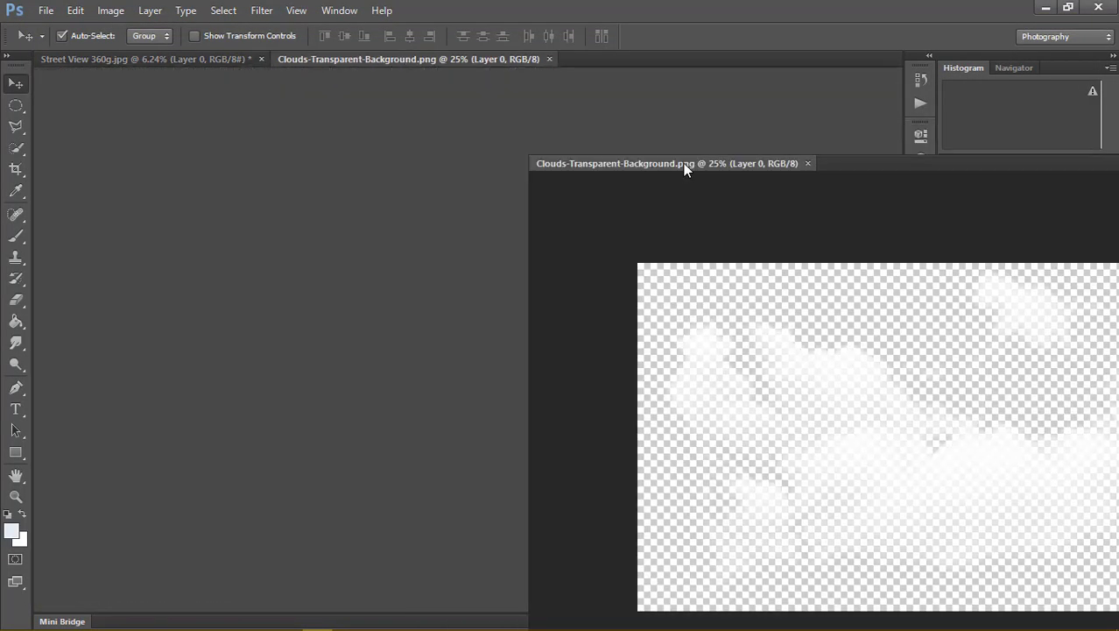
pyautogui.moveTo(837, 392); pyautogui.dragTo(358, 333)
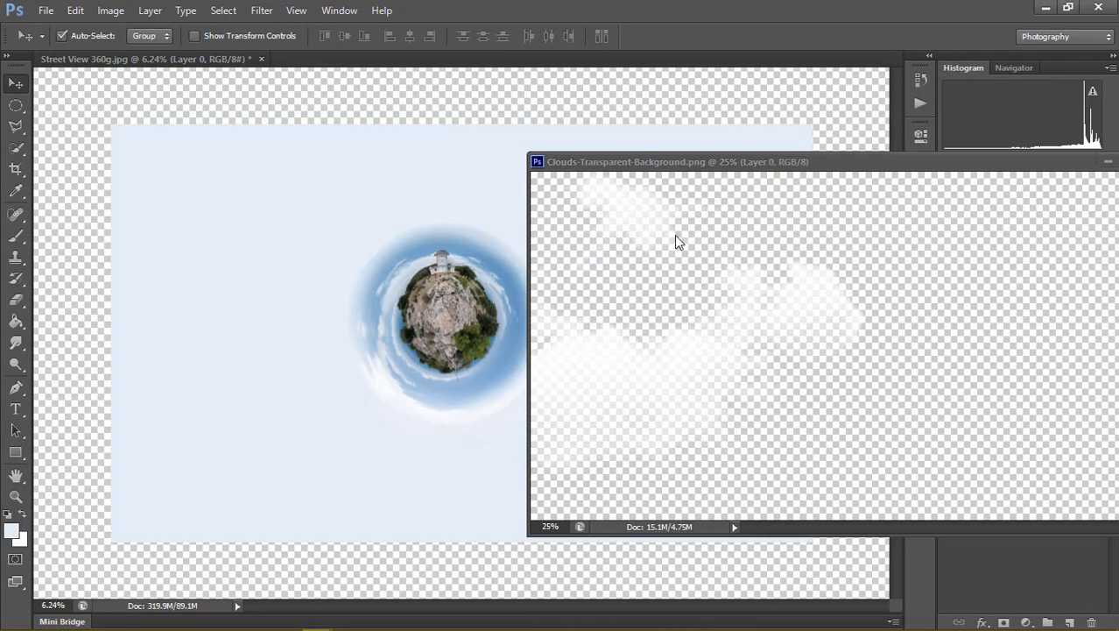
pyautogui.moveTo(761, 174); pyautogui.dragTo(550, 395)
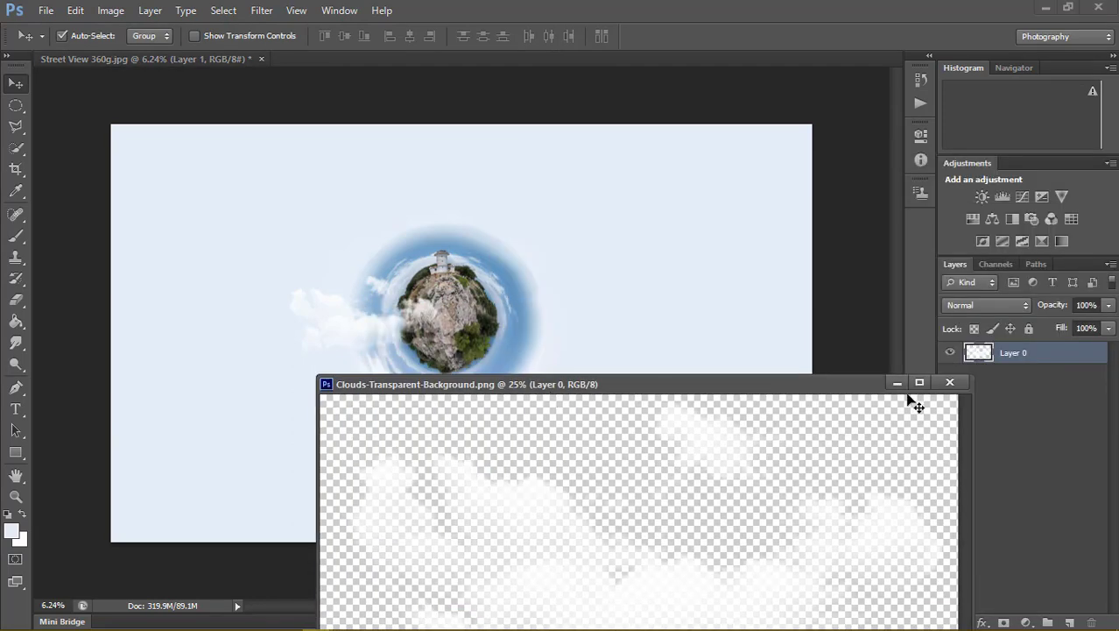
pyautogui.moveTo(362, 345); pyautogui.dragTo(305, 243)
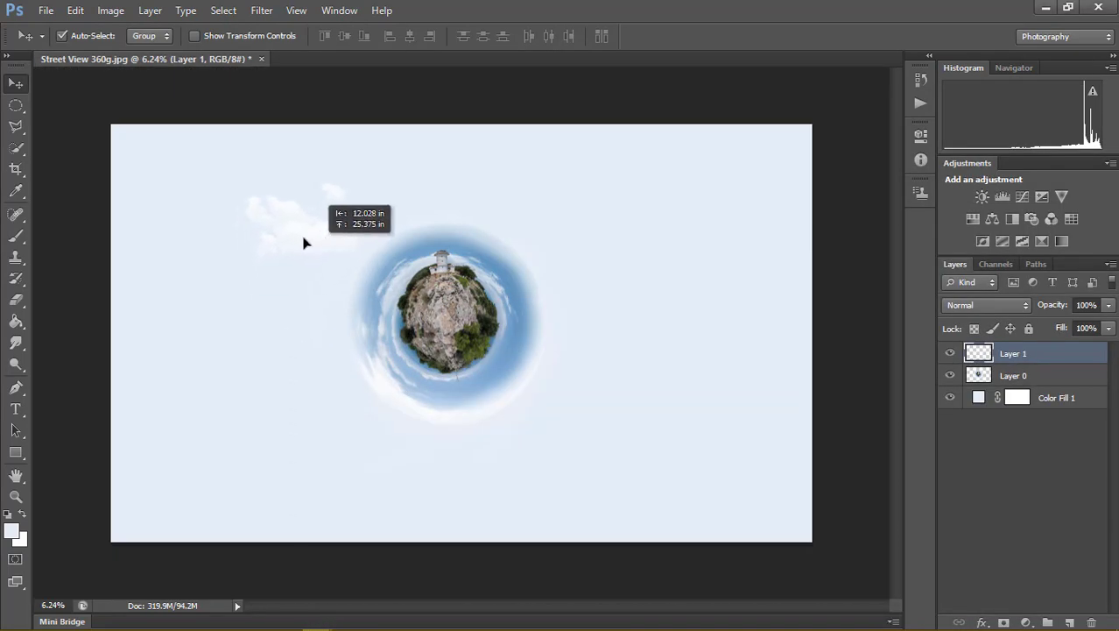
pyautogui.moveTo(304, 242); pyautogui.dragTo(287, 244)
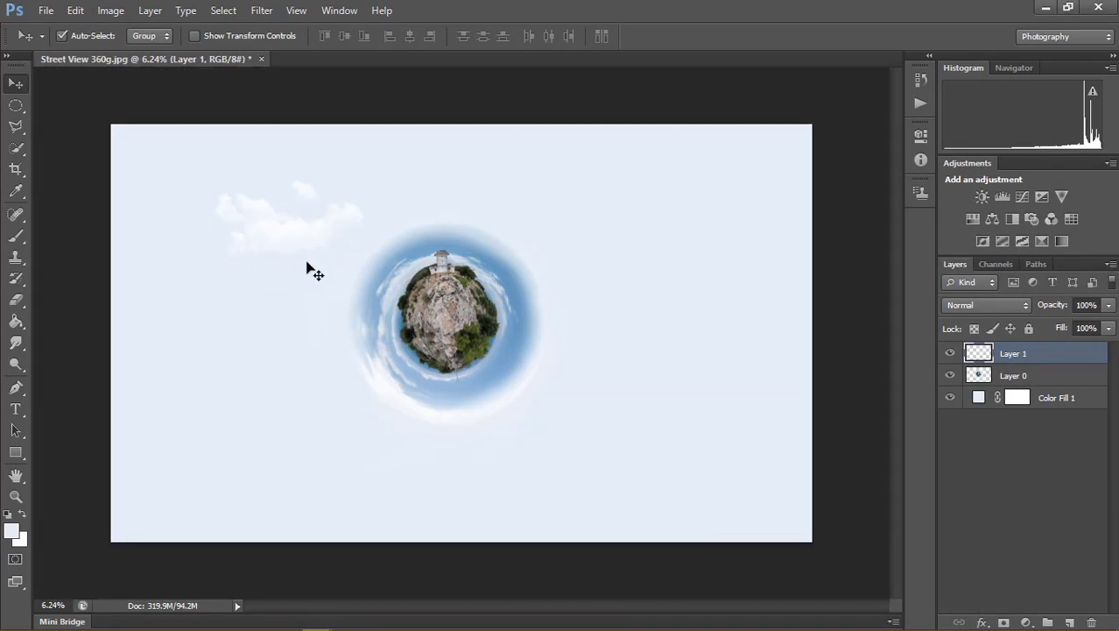
# Scale the clouds to about 414% and place Layer 1 below the planet
pyautogui.hotkey('ctrl', 't')
pyautogui.moveTo(368, 179); pyautogui.dragTo(626, 40)
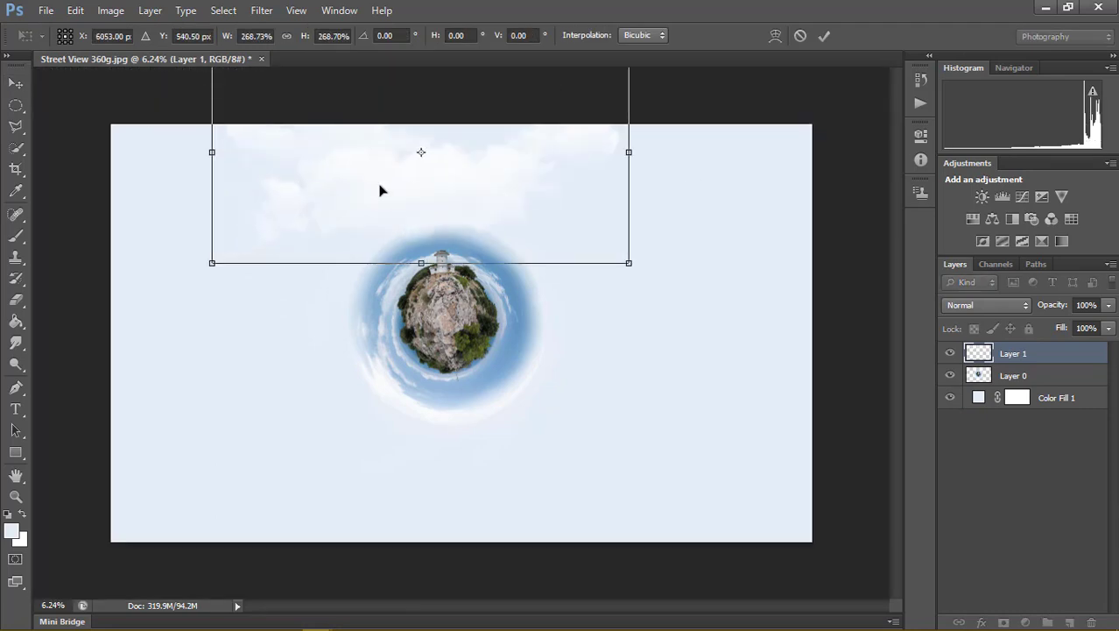
pyautogui.moveTo(380, 187); pyautogui.dragTo(333, 301)
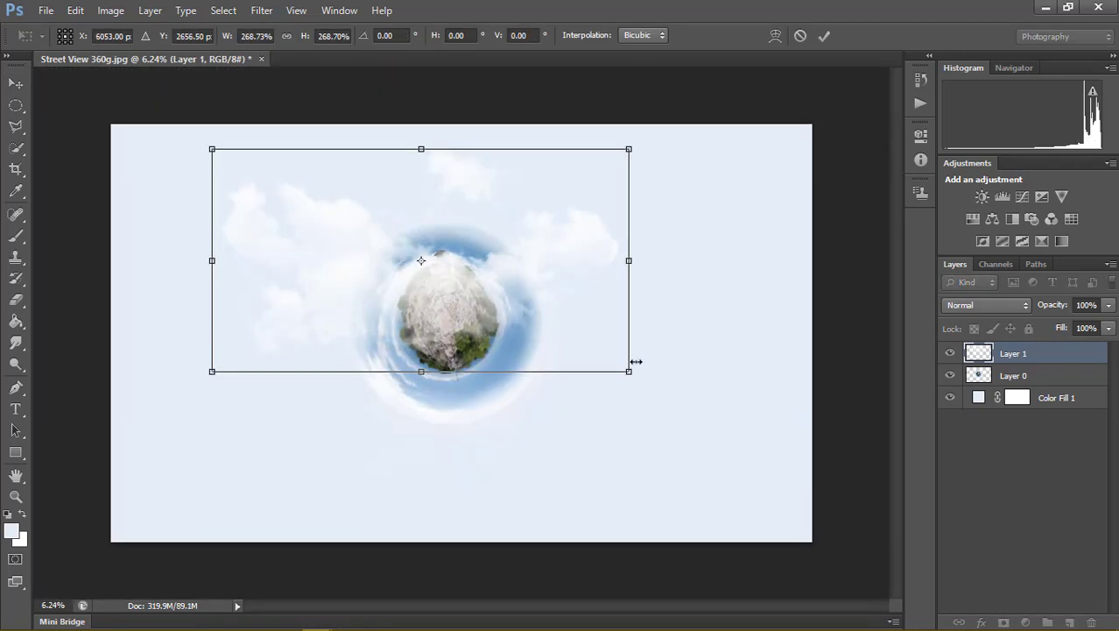
pyautogui.moveTo(629, 371); pyautogui.dragTo(931, 535)
pyautogui.moveTo(633, 377); pyautogui.dragTo(522, 349)
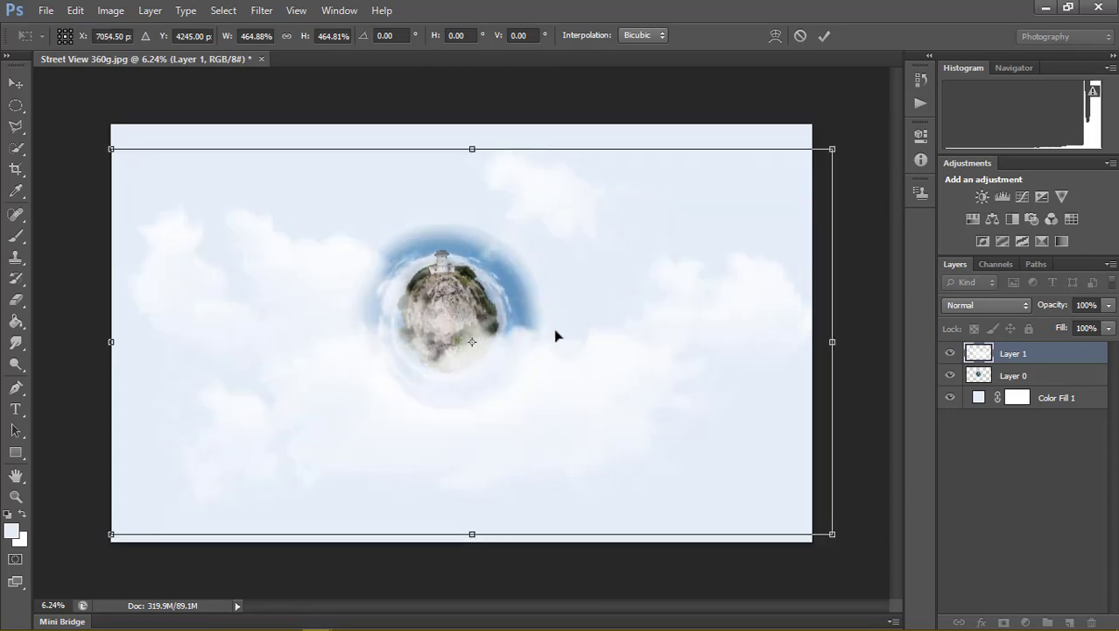
pyautogui.moveTo(838, 540); pyautogui.dragTo(770, 495)
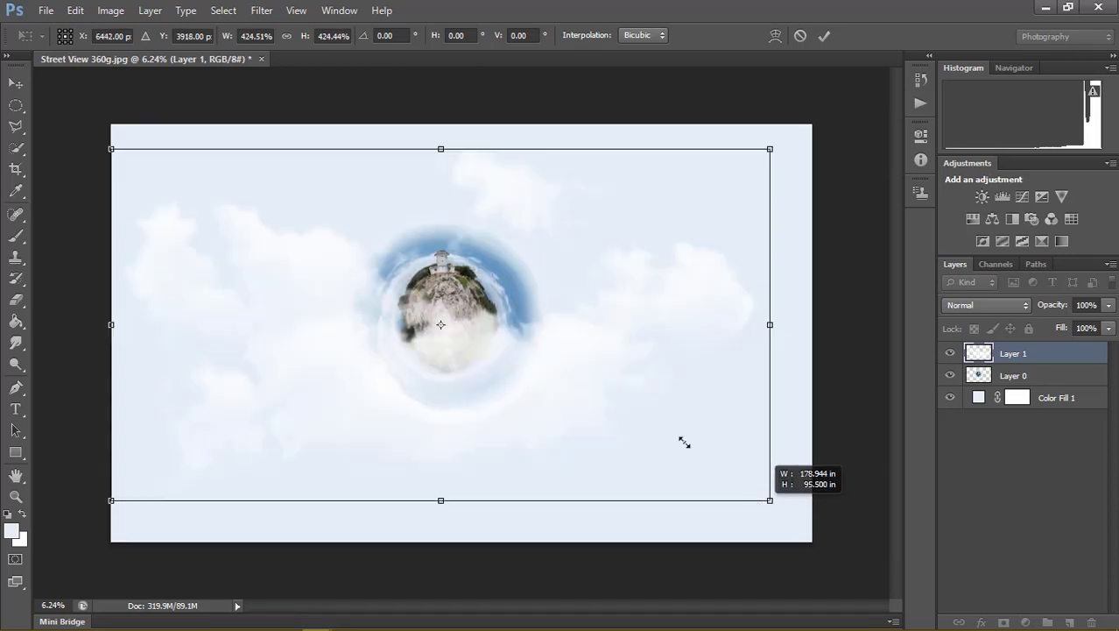
pyautogui.moveTo(615, 360); pyautogui.dragTo(613, 364)
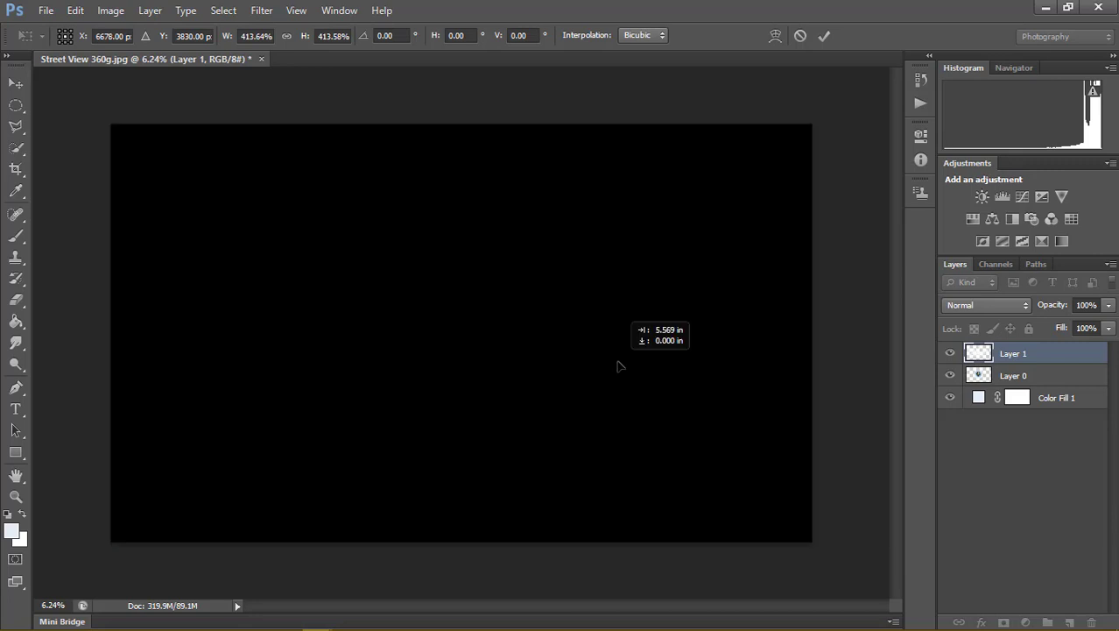
pyautogui.click(823, 36)
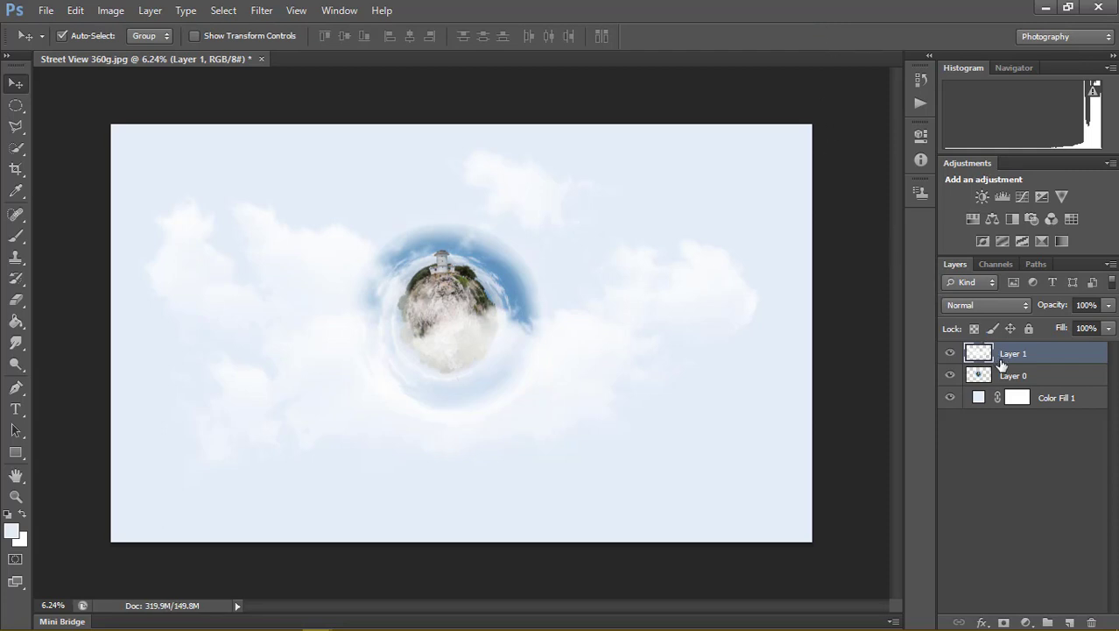
pyautogui.moveTo(988, 366)
pyautogui.mouseDown()
pyautogui.moveTo(998, 412)
pyautogui.moveTo(1005, 368)
pyautogui.mouseUp()
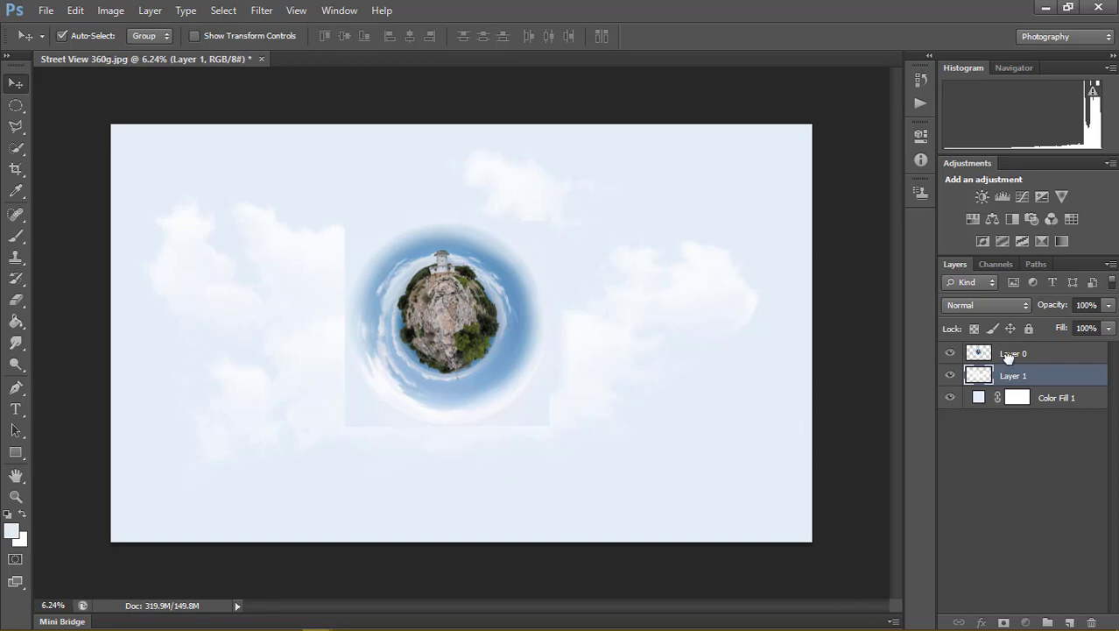
# Move the planet layer below the clouds and adjust the clouds' height
pyautogui.moveTo(1008, 356); pyautogui.dragTo(1010, 385)
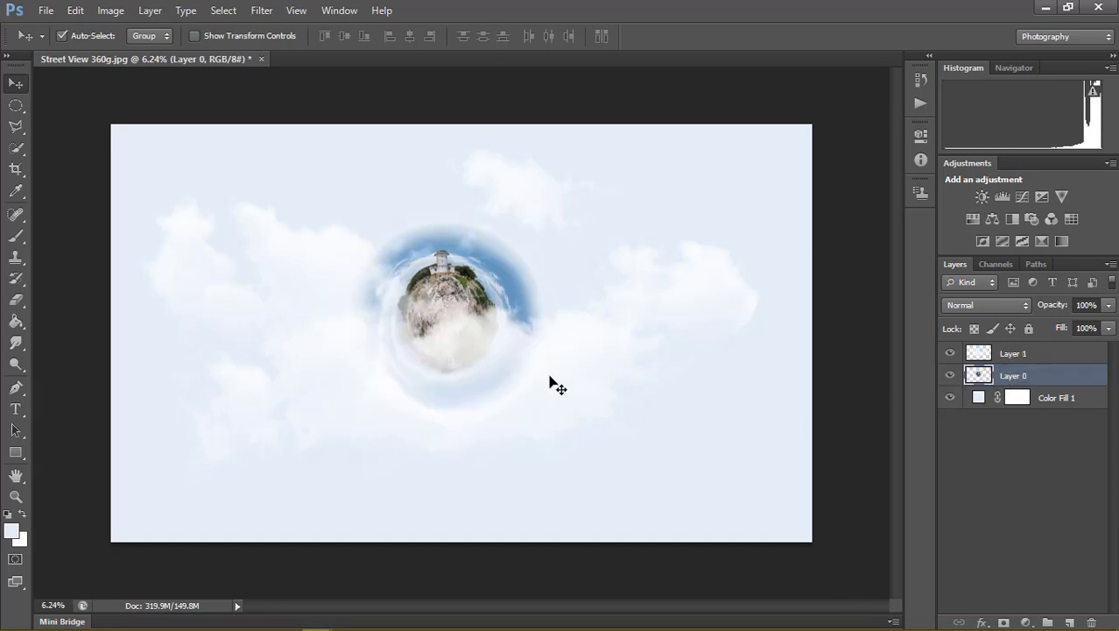
pyautogui.moveTo(493, 341); pyautogui.dragTo(494, 412)
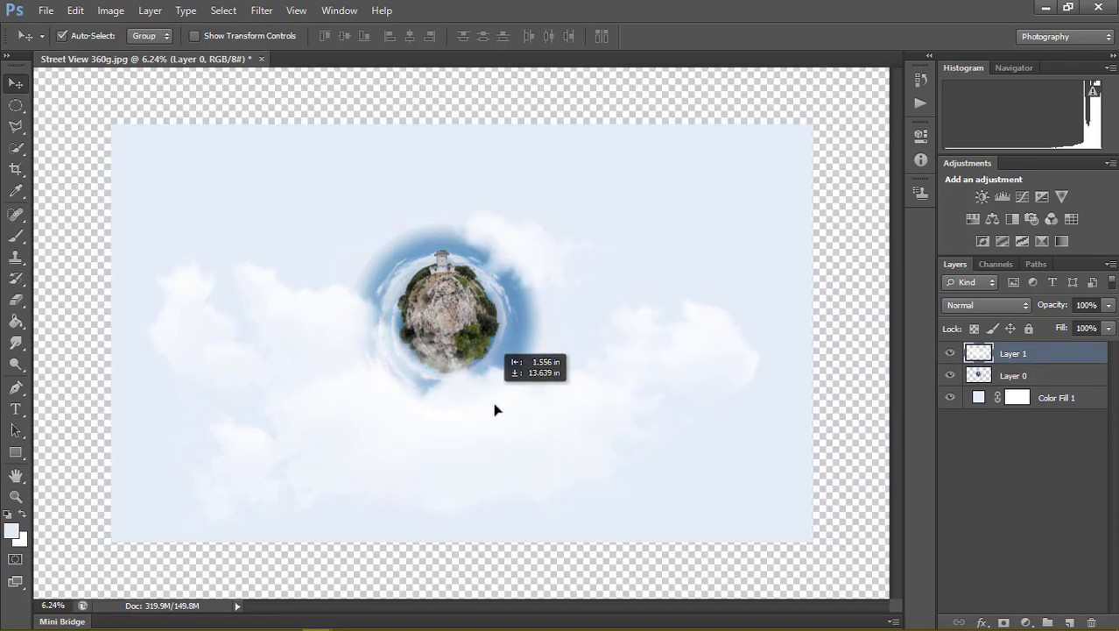
pyautogui.moveTo(501, 394); pyautogui.dragTo(500, 380)
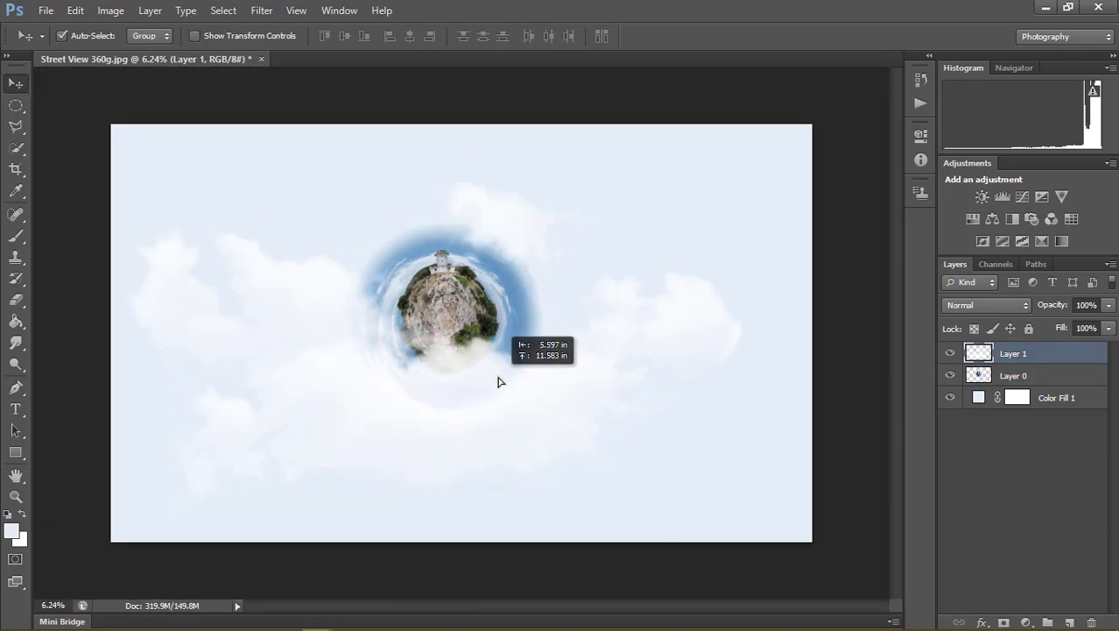
# Rotate the clouds 180°, shrink them and squash them into a band across the upper sky
pyautogui.hotkey('ctrl', 't')
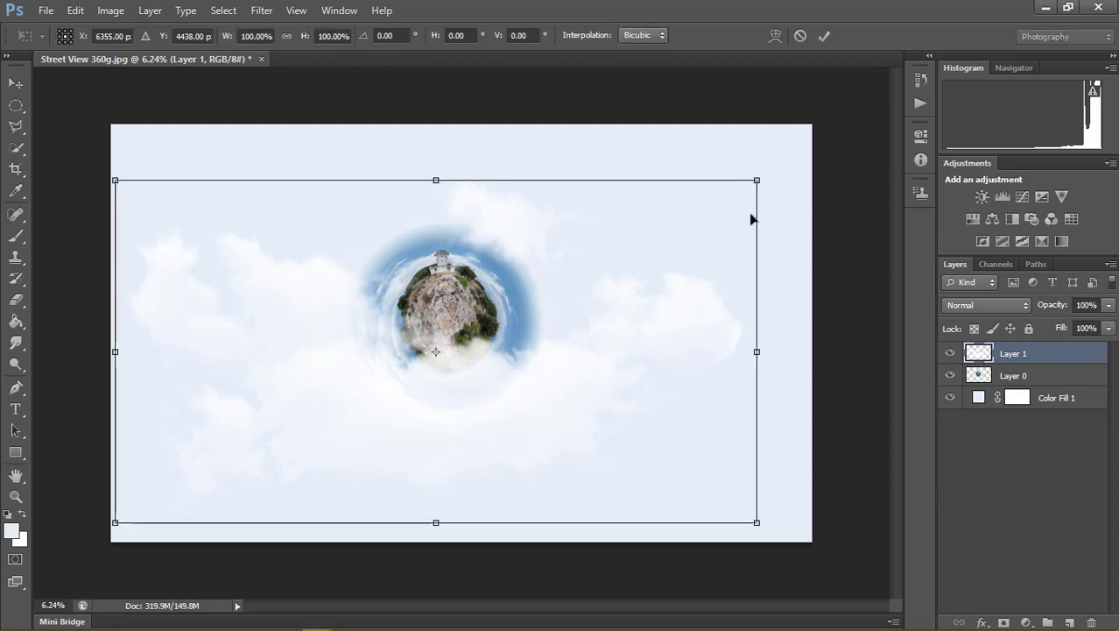
pyautogui.moveTo(784, 204)
pyautogui.mouseDown()
pyautogui.moveTo(194, 505)
pyautogui.moveTo(187, 472)
pyautogui.mouseUp()
pyautogui.moveTo(374, 380)
pyautogui.mouseDown()
pyautogui.moveTo(410, 312)
pyautogui.moveTo(432, 300)
pyautogui.mouseUp()
pyautogui.moveTo(514, 281); pyautogui.dragTo(515, 322)
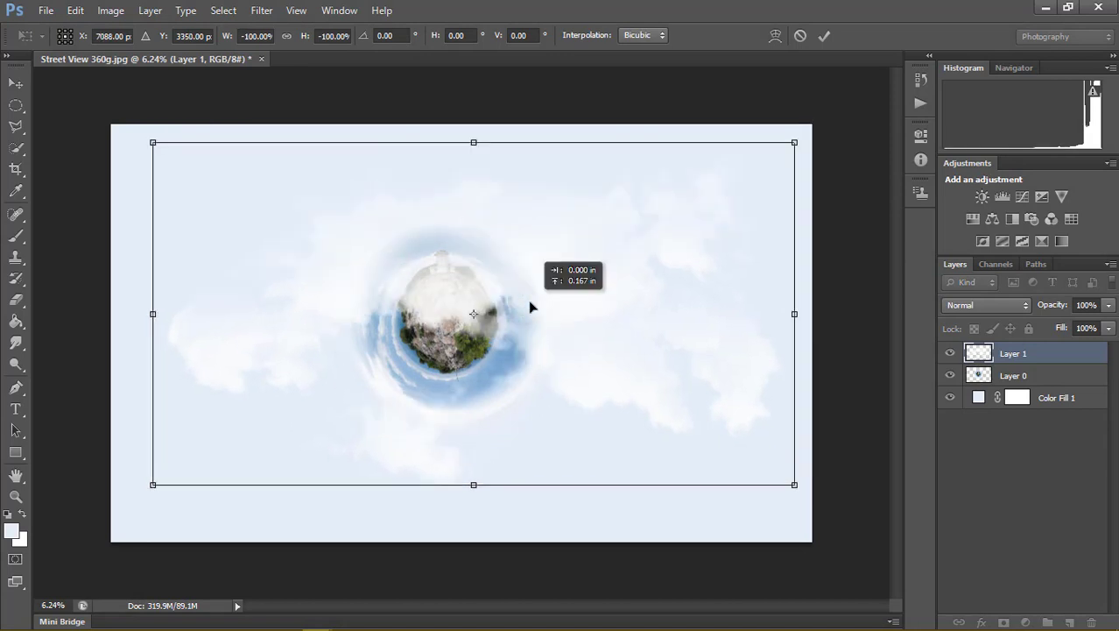
pyautogui.moveTo(129, 471); pyautogui.dragTo(279, 388)
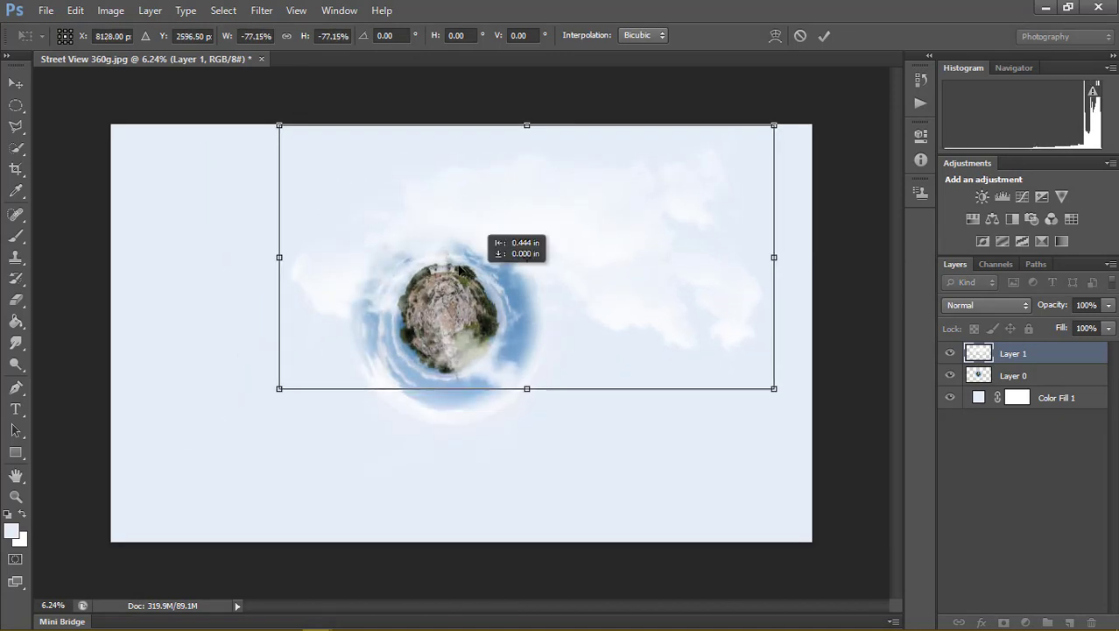
pyautogui.moveTo(476, 290); pyautogui.dragTo(442, 259)
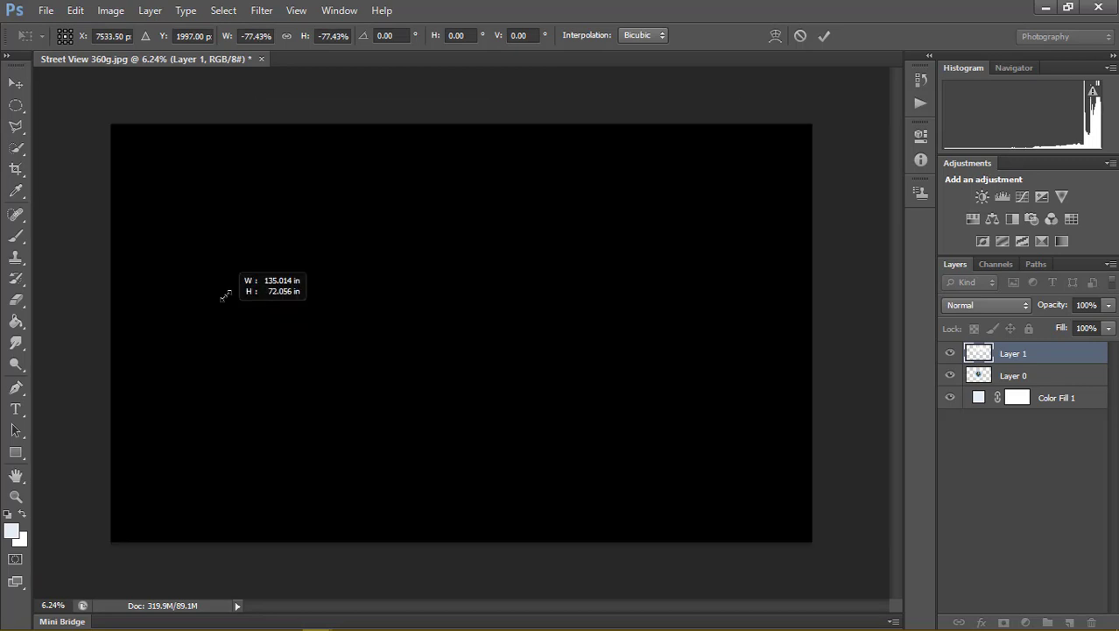
pyautogui.moveTo(249, 357); pyautogui.dragTo(262, 351)
pyautogui.moveTo(505, 348); pyautogui.dragTo(505, 281)
pyautogui.moveTo(530, 230)
pyautogui.mouseDown()
pyautogui.moveTo(451, 233)
pyautogui.moveTo(486, 236)
pyautogui.moveTo(492, 252)
pyautogui.mouseUp()
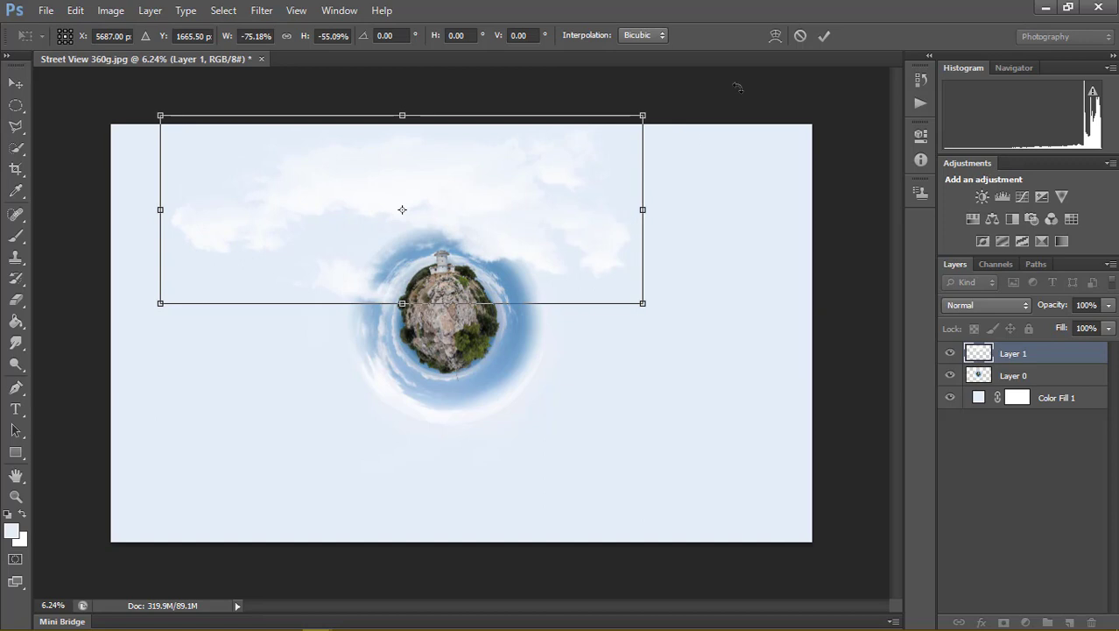
pyautogui.click(824, 36)
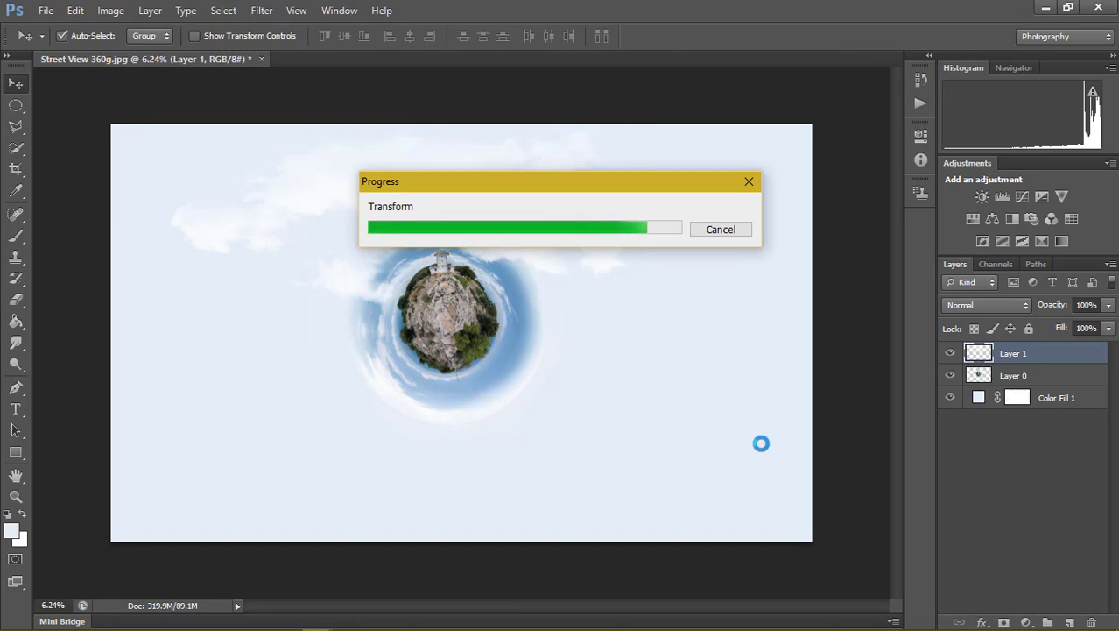
pyautogui.scroll(1, 554, 359)
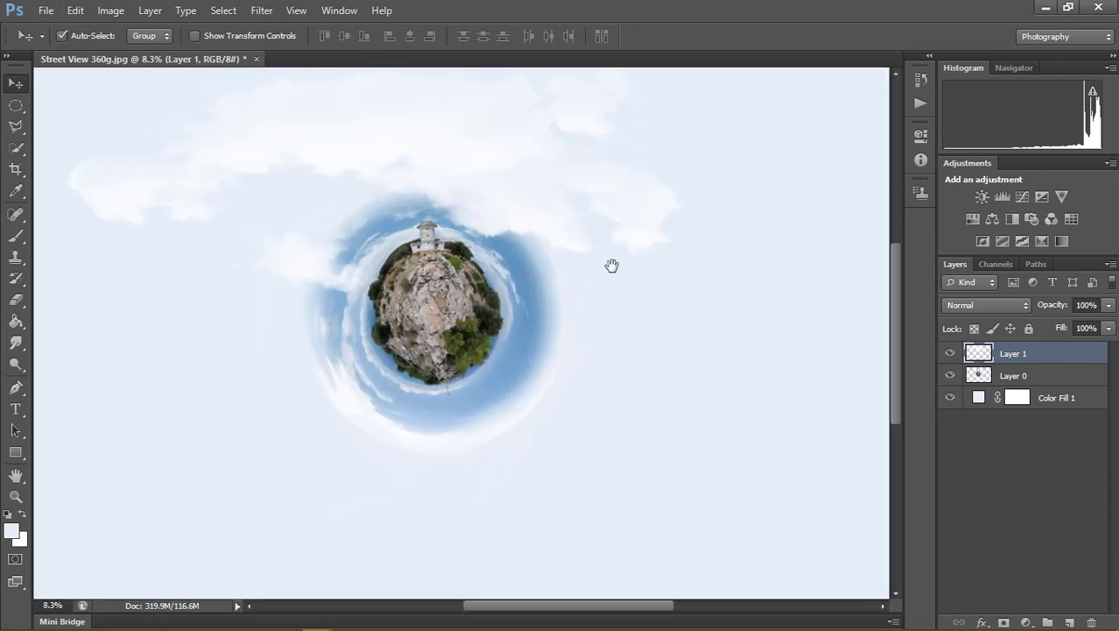
pyautogui.moveTo(607, 259); pyautogui.dragTo(648, 321)
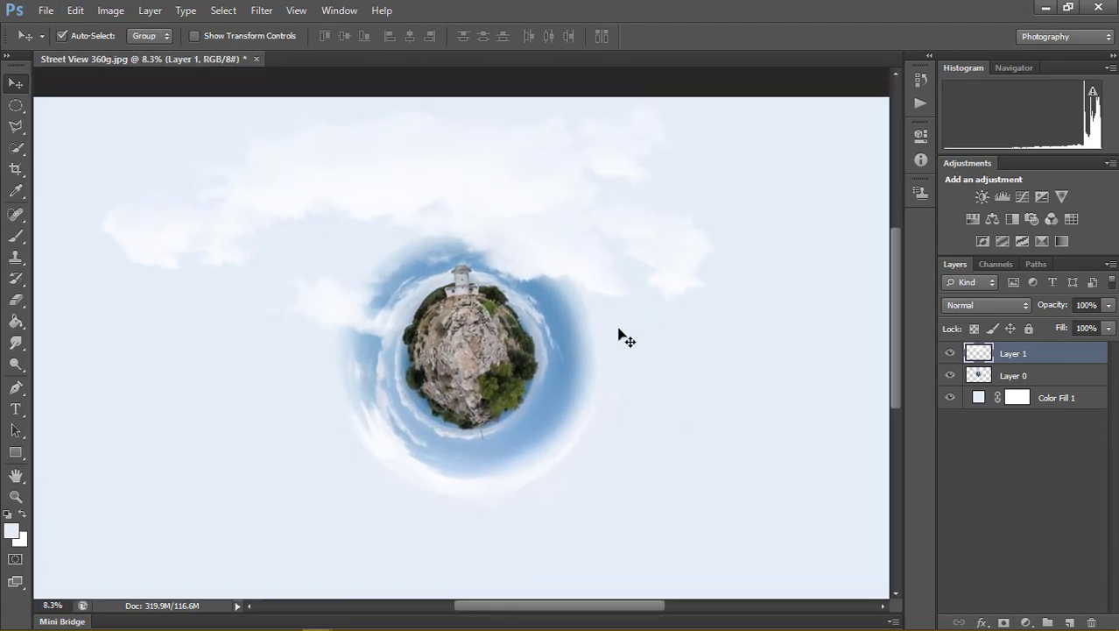
# Open bird-in-png-2.png and drag its flock of birds into the planet document
pyautogui.hotkey('ctrl', 'o')
pyautogui.scroll(-3, 302, 405)
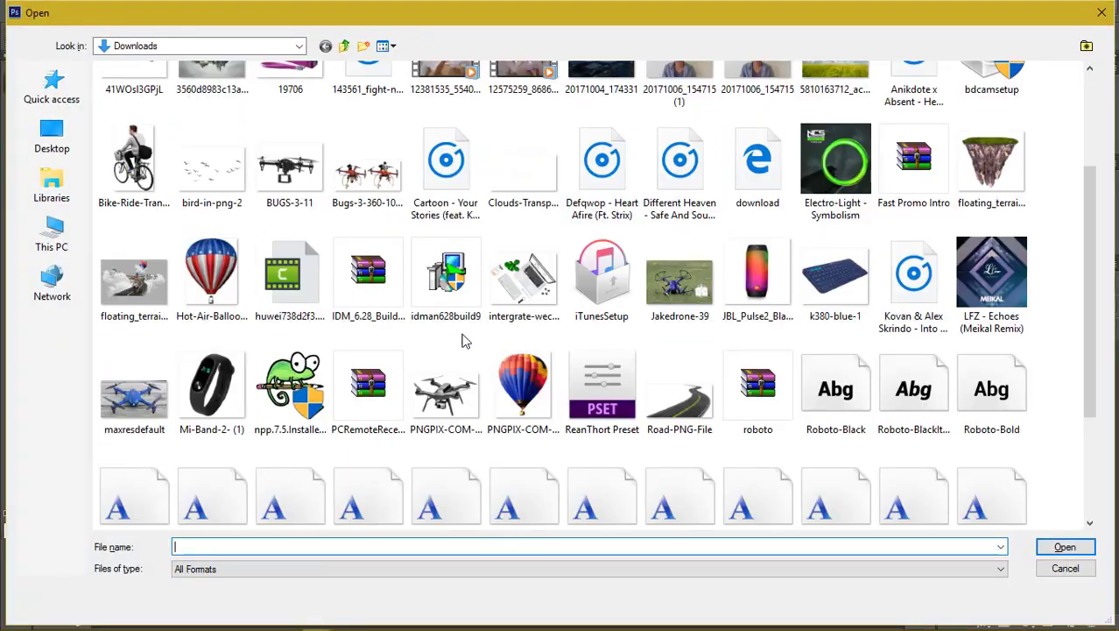
pyautogui.doubleClick(209, 184)
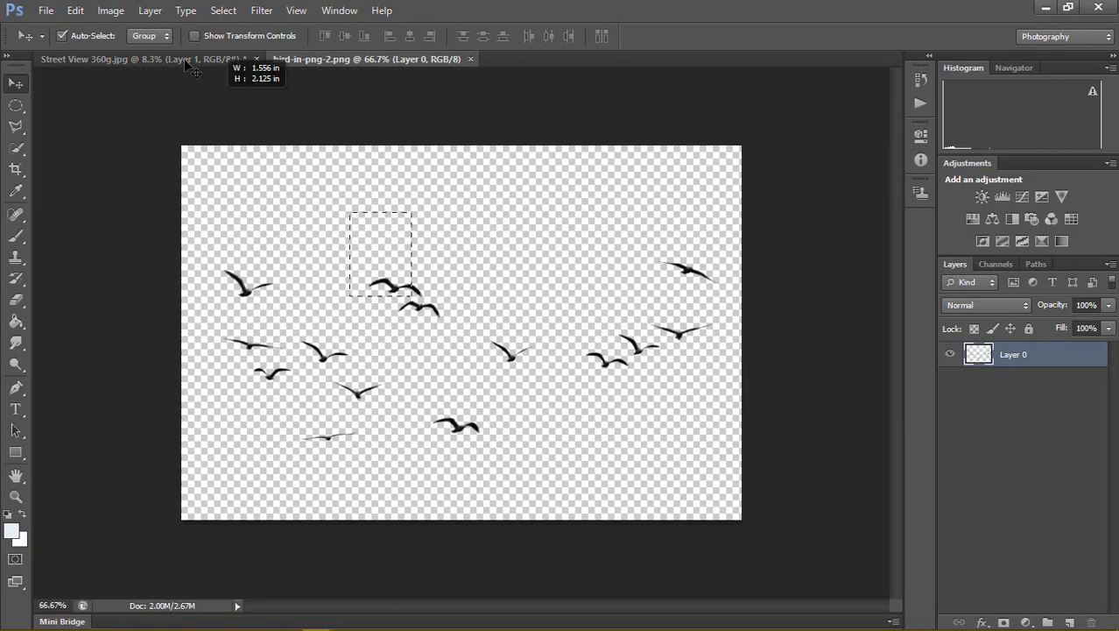
pyautogui.moveTo(289, 153); pyautogui.dragTo(107, 159)
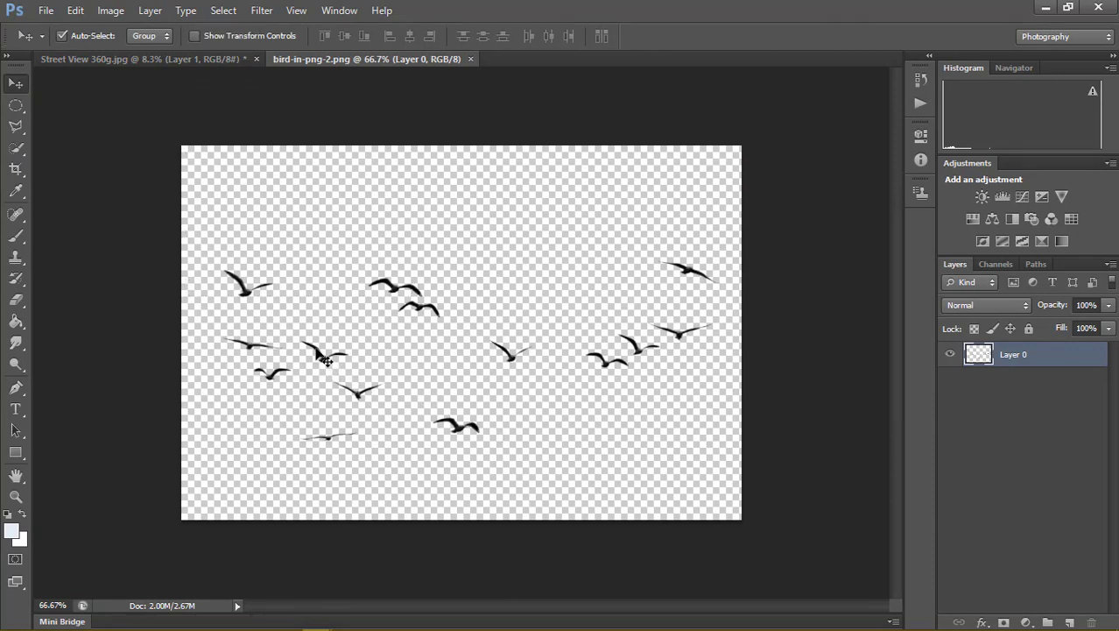
pyautogui.moveTo(326, 359); pyautogui.dragTo(151, 63)
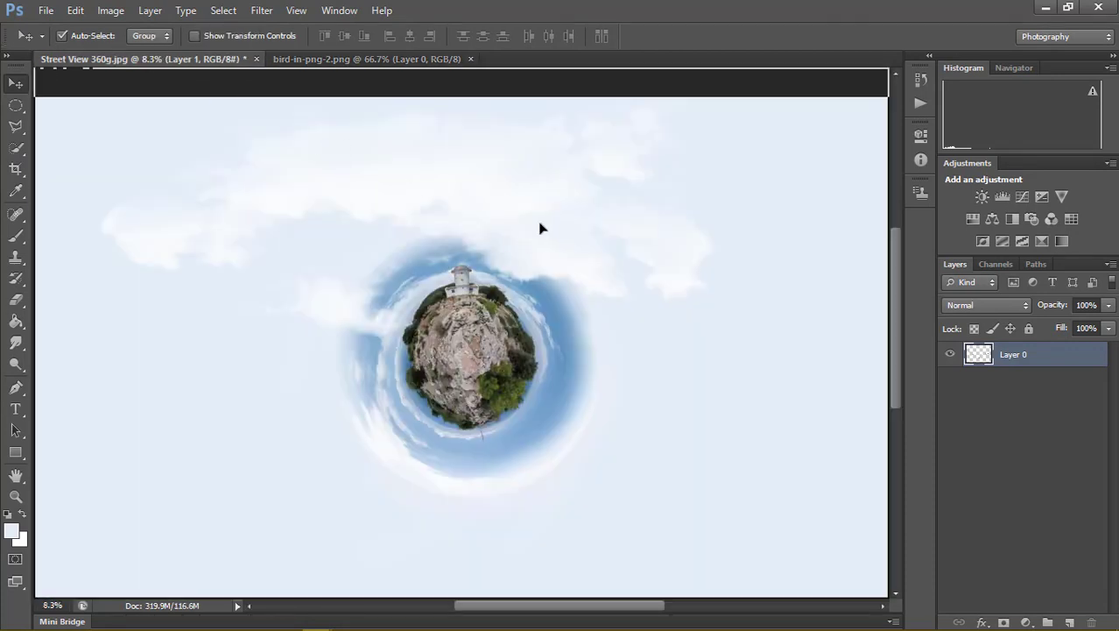
pyautogui.moveTo(152, 63)
pyautogui.mouseDown()
pyautogui.moveTo(571, 235)
pyautogui.moveTo(547, 234)
pyautogui.mouseUp()
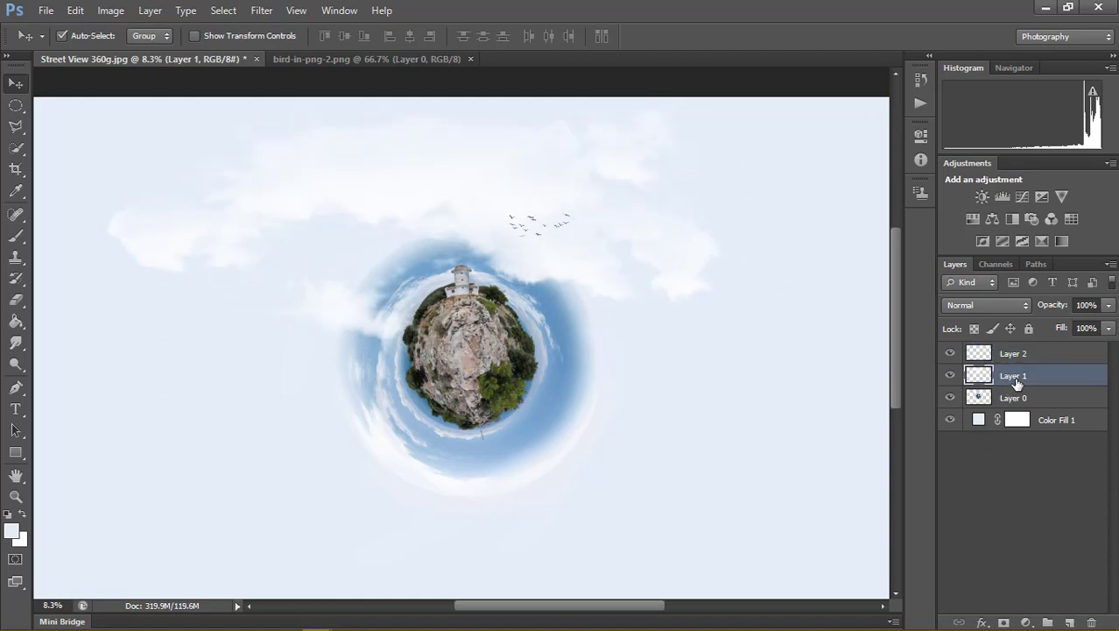
# Lock the clouds layer and nudge the planet layer slightly
pyautogui.click(1028, 328)
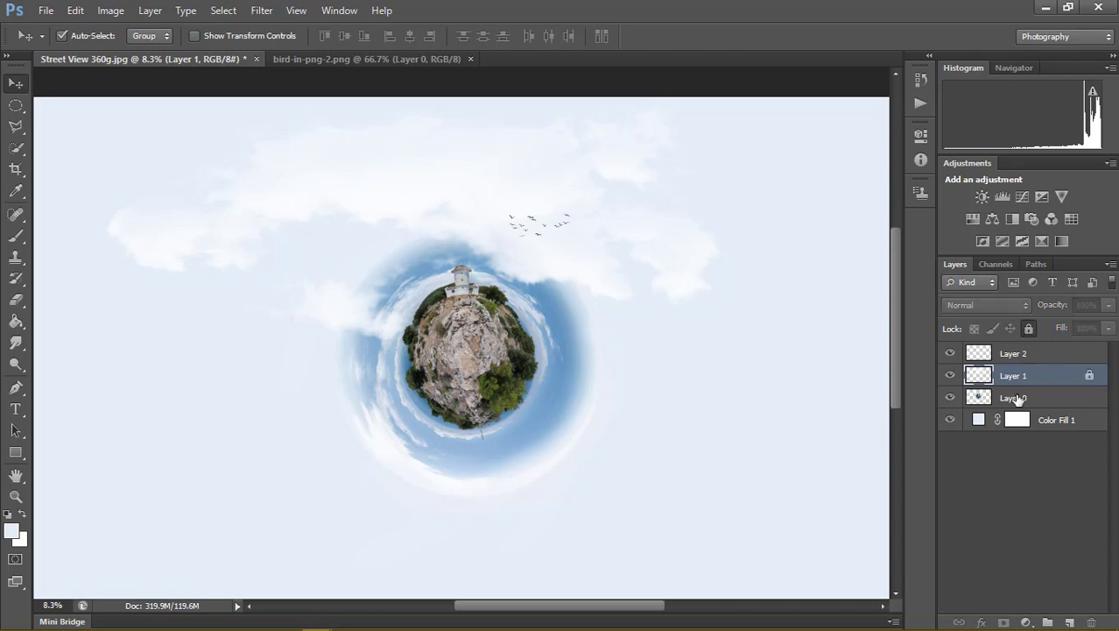
pyautogui.click(1013, 353)
pyautogui.moveTo(540, 229)
pyautogui.mouseDown()
pyautogui.moveTo(554, 245)
pyautogui.moveTo(549, 236)
pyautogui.mouseUp()
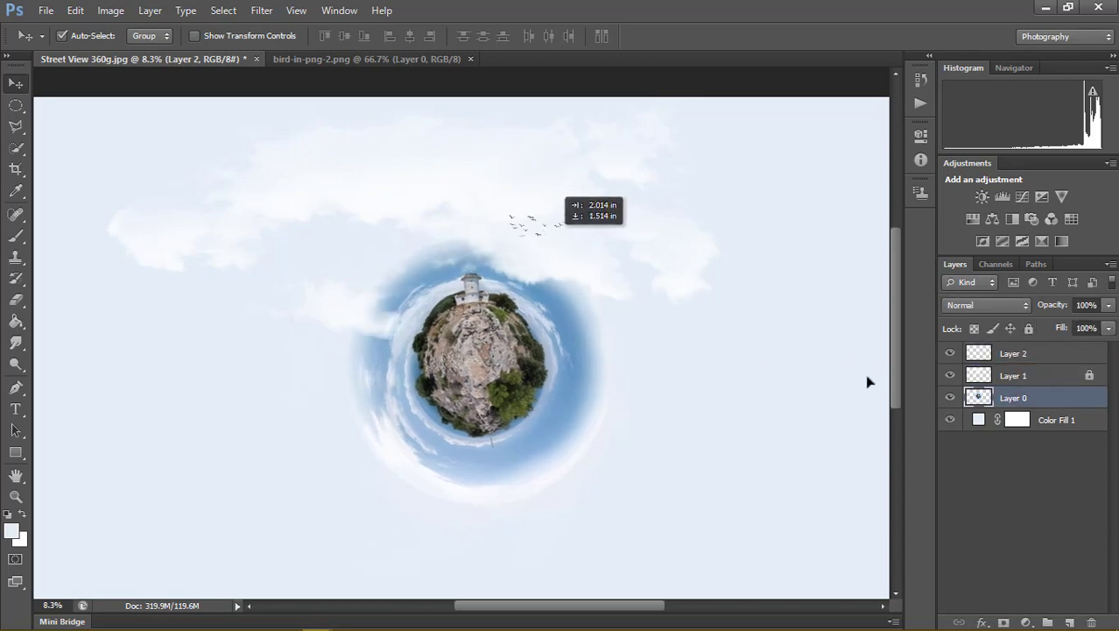
pyautogui.click(1013, 353)
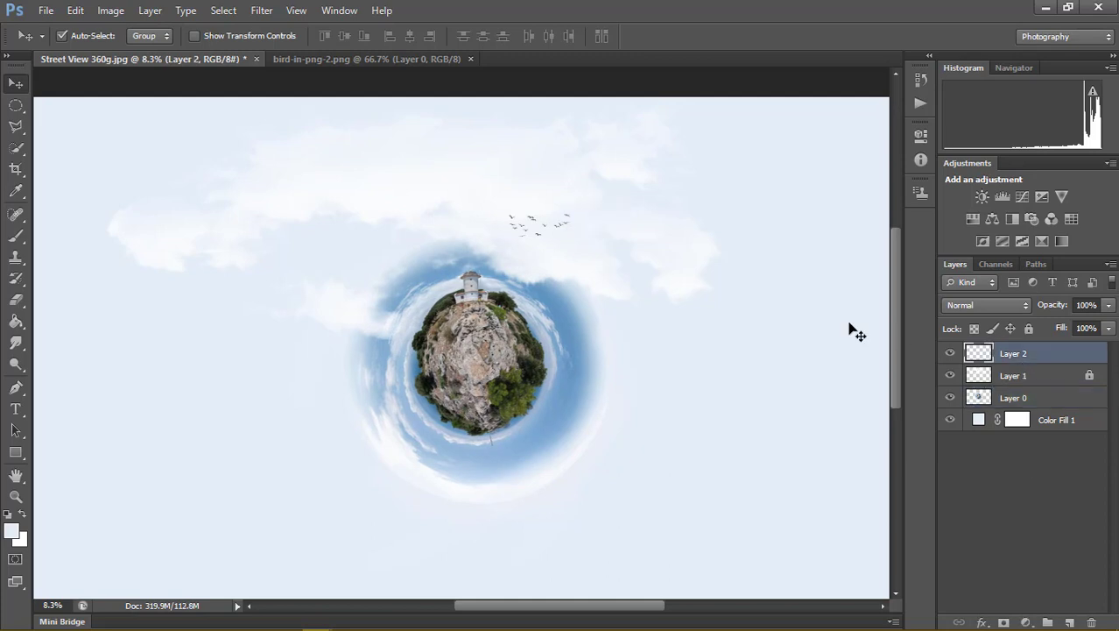
# Select Layer 2 and move the birds down to the right of the planet
pyautogui.click(568, 232)
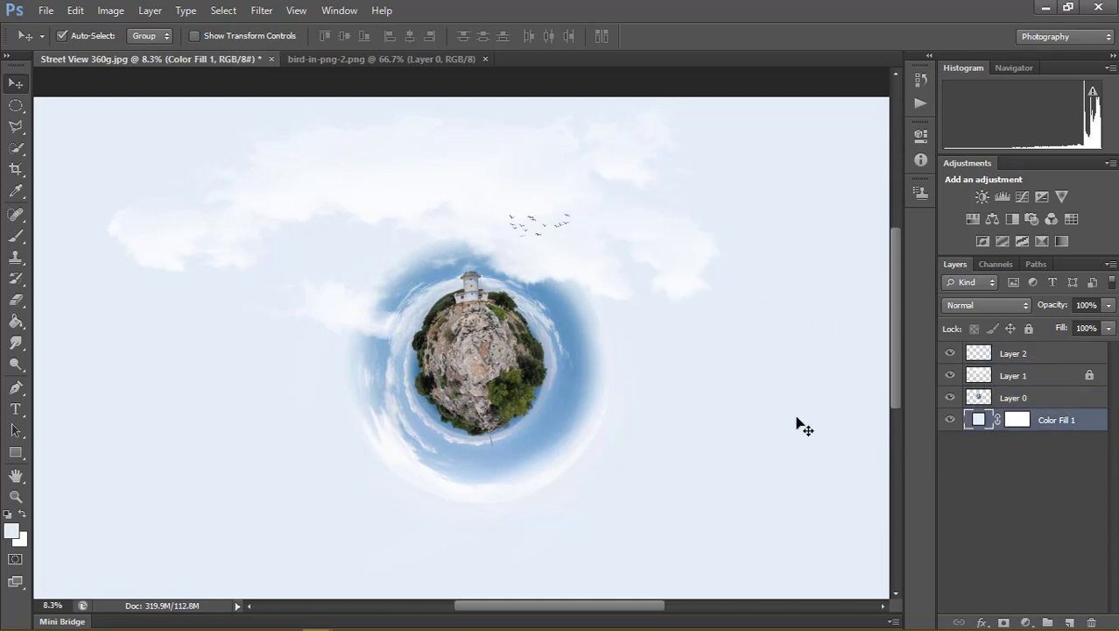
pyautogui.click(804, 428)
pyautogui.click(562, 237)
pyautogui.click(577, 229)
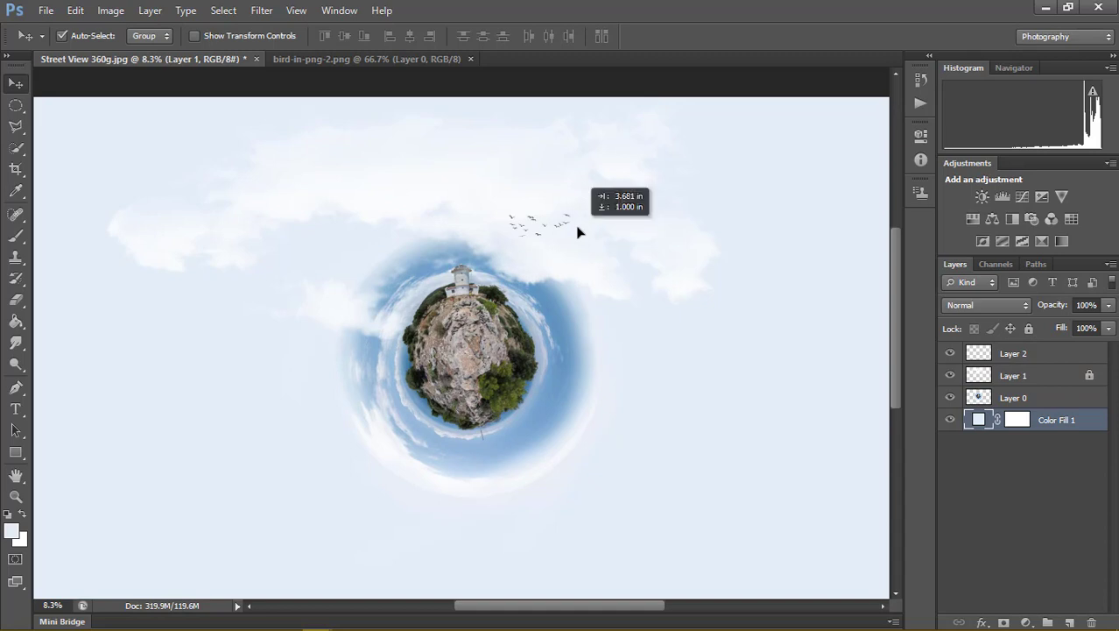
pyautogui.click(632, 262)
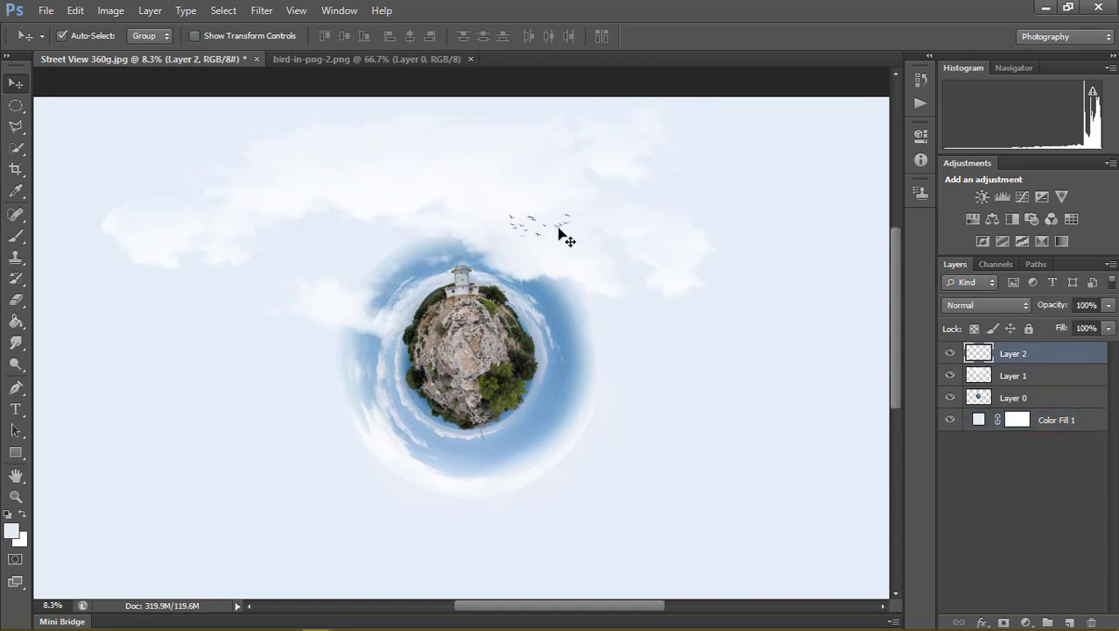
pyautogui.moveTo(565, 233); pyautogui.dragTo(326, 151)
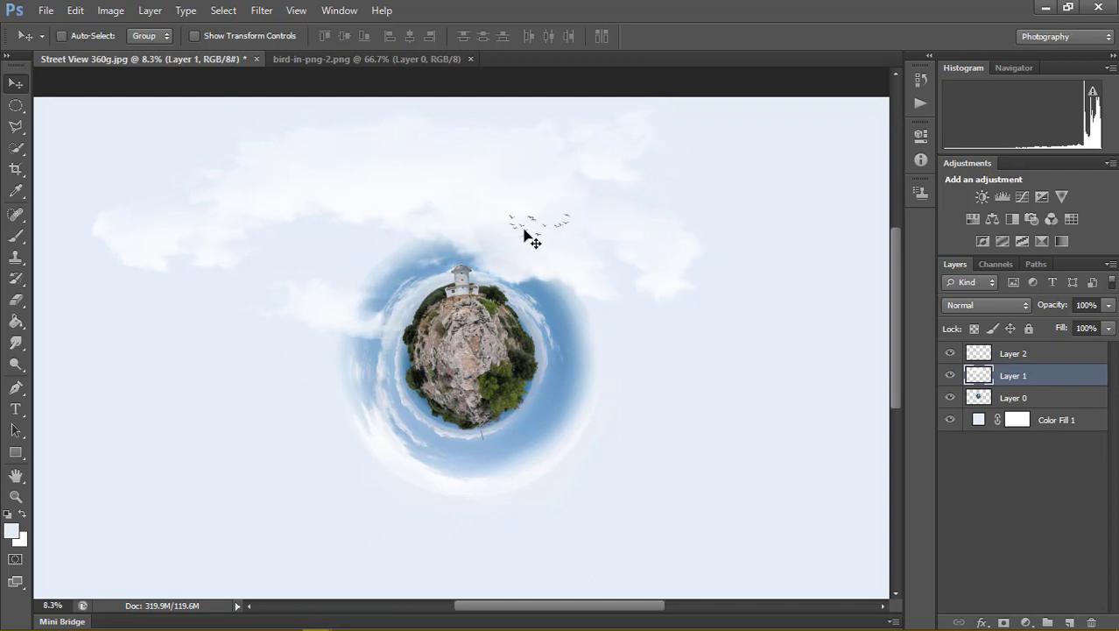
pyautogui.moveTo(540, 238); pyautogui.dragTo(517, 219)
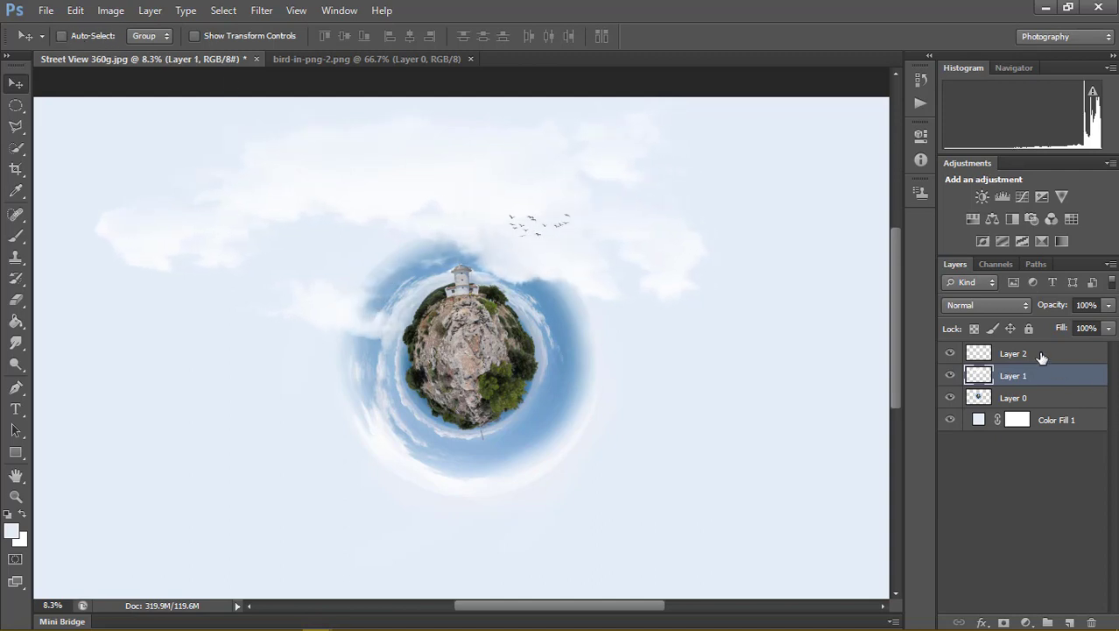
pyautogui.click(1024, 353)
pyautogui.moveTo(521, 245)
pyautogui.mouseDown()
pyautogui.moveTo(698, 412)
pyautogui.moveTo(720, 411)
pyautogui.mouseUp()
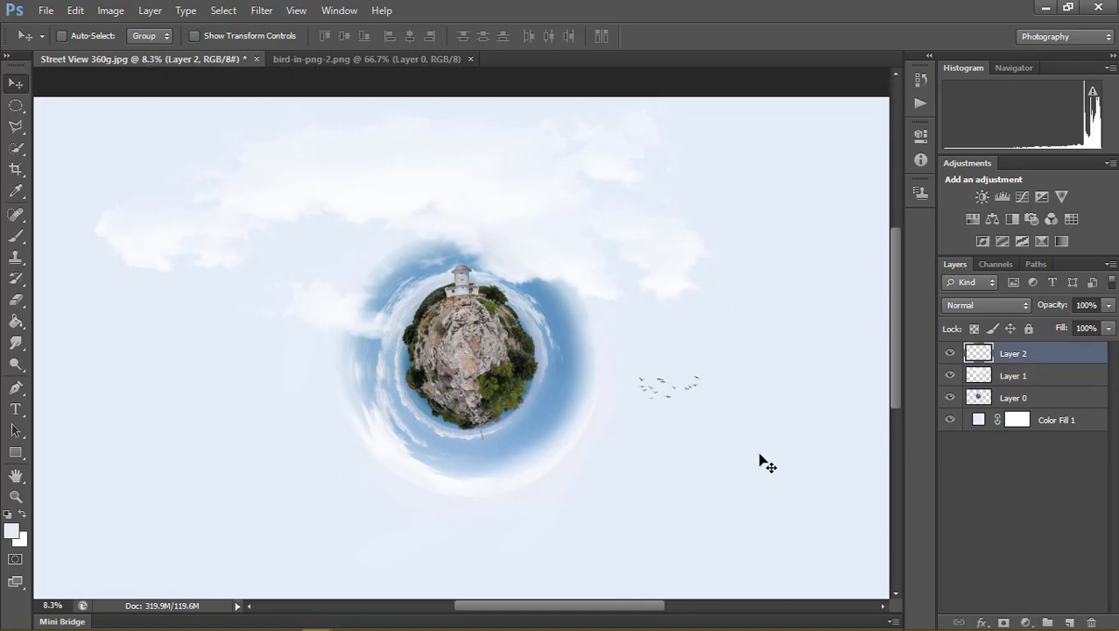
# Enlarge the birds to about 685% and place them high in the sky above the planet
pyautogui.hotkey('ctrl', 't')
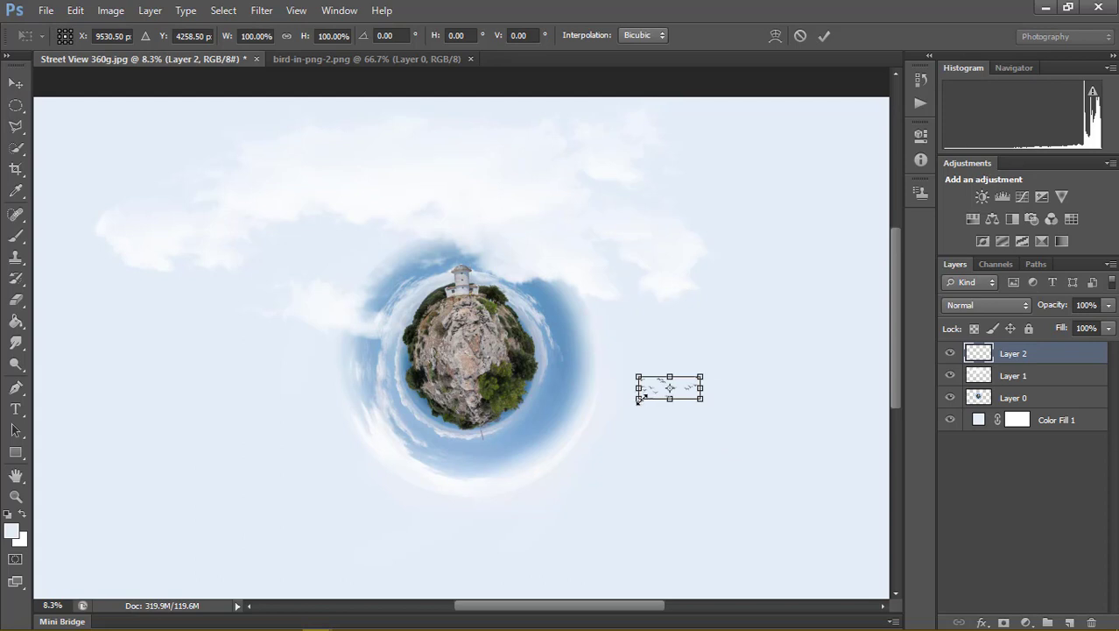
pyautogui.moveTo(640, 398); pyautogui.dragTo(275, 535)
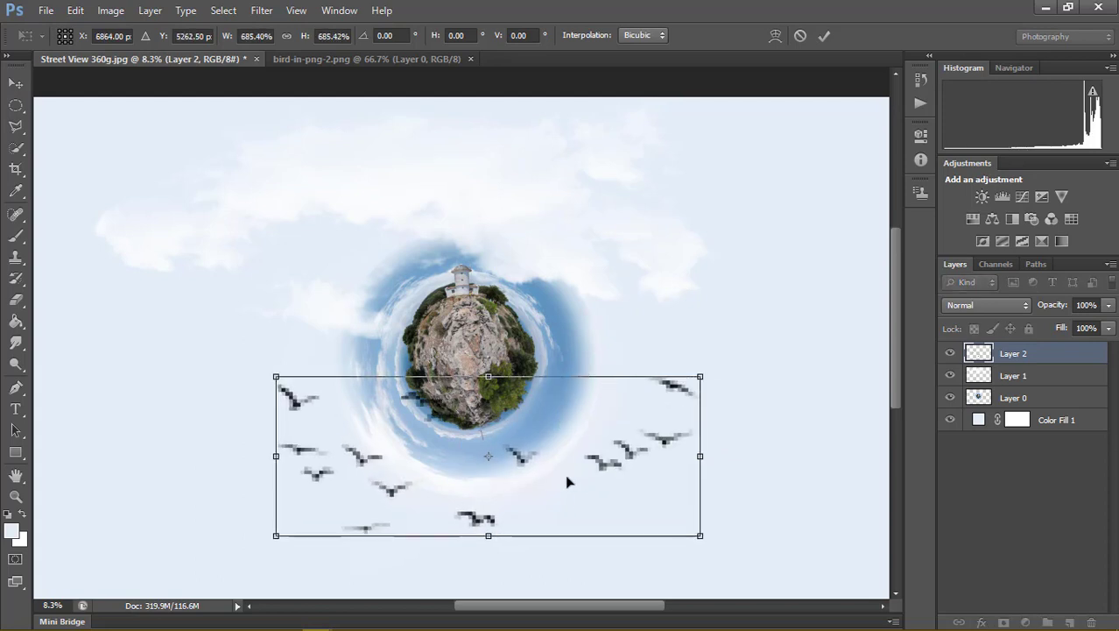
pyautogui.moveTo(567, 482)
pyautogui.mouseDown()
pyautogui.moveTo(782, 373)
pyautogui.moveTo(757, 256)
pyautogui.mouseUp()
pyautogui.moveTo(744, 261); pyautogui.dragTo(735, 209)
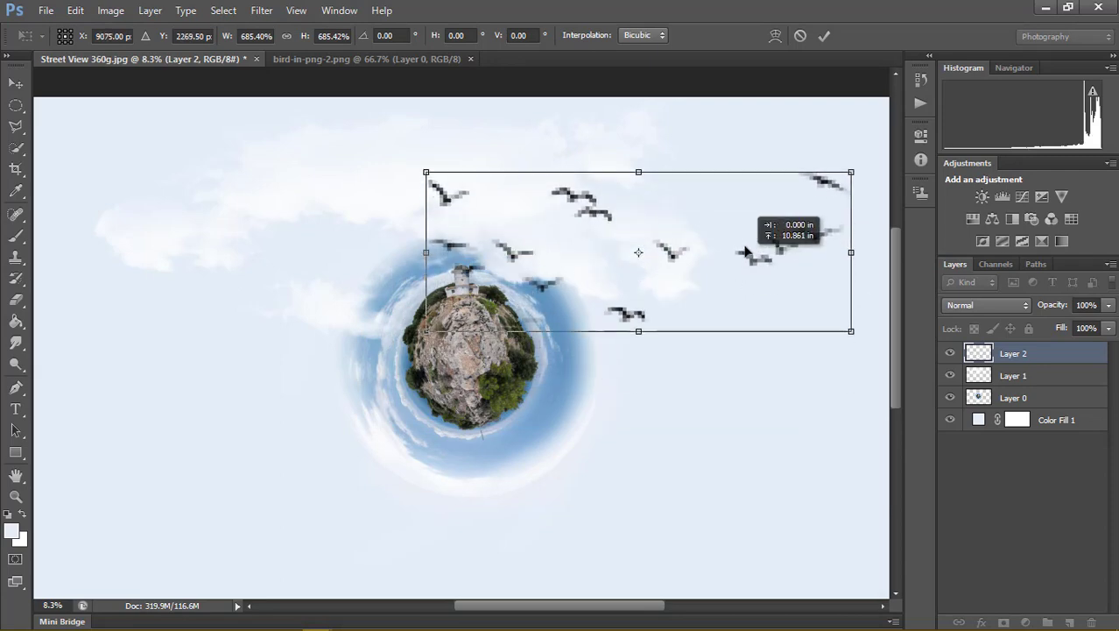
pyautogui.click(824, 35)
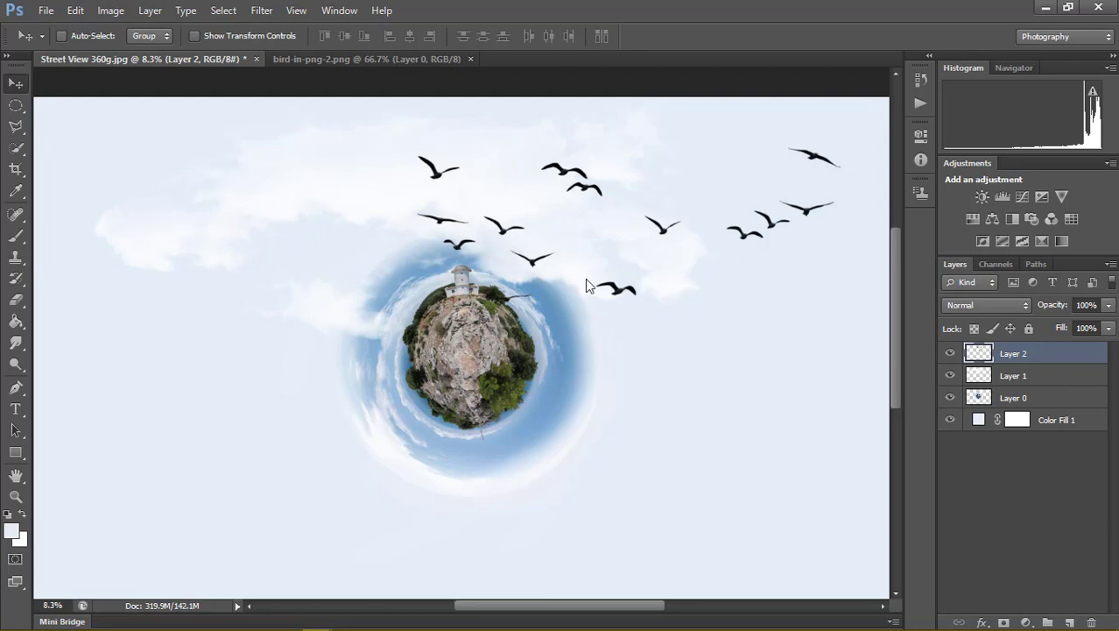
# Open the multicoloured and stars-and-stripes hot-air balloon PNGs together
pyautogui.hotkey('ctrl', 'o')
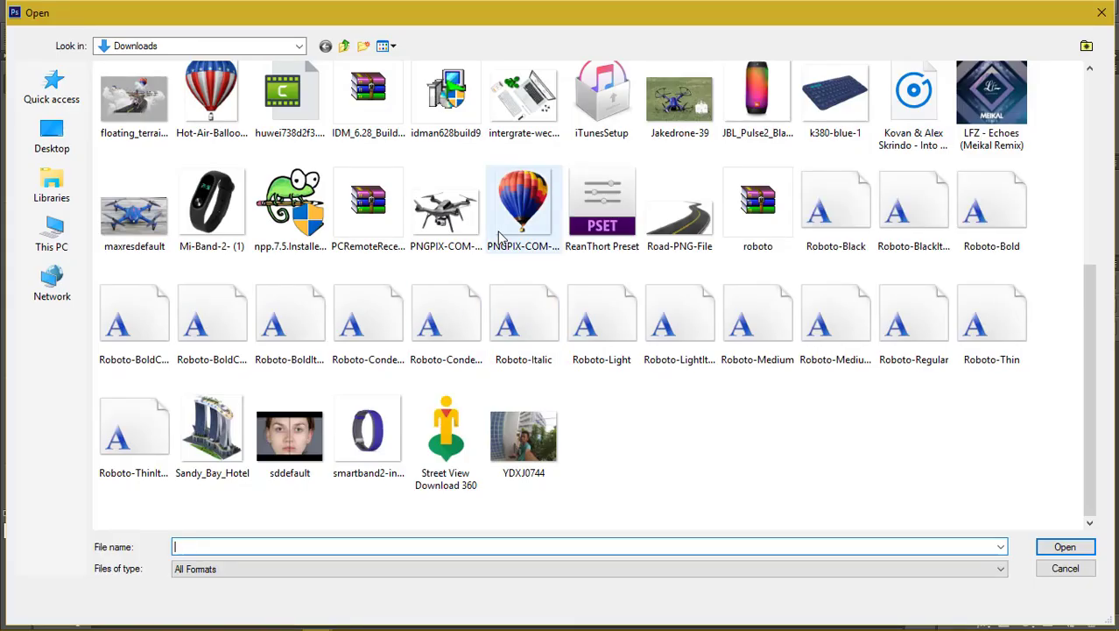
pyautogui.scroll(5, 526, 308)
pyautogui.scroll(-2, 521, 429)
pyautogui.click(524, 385)
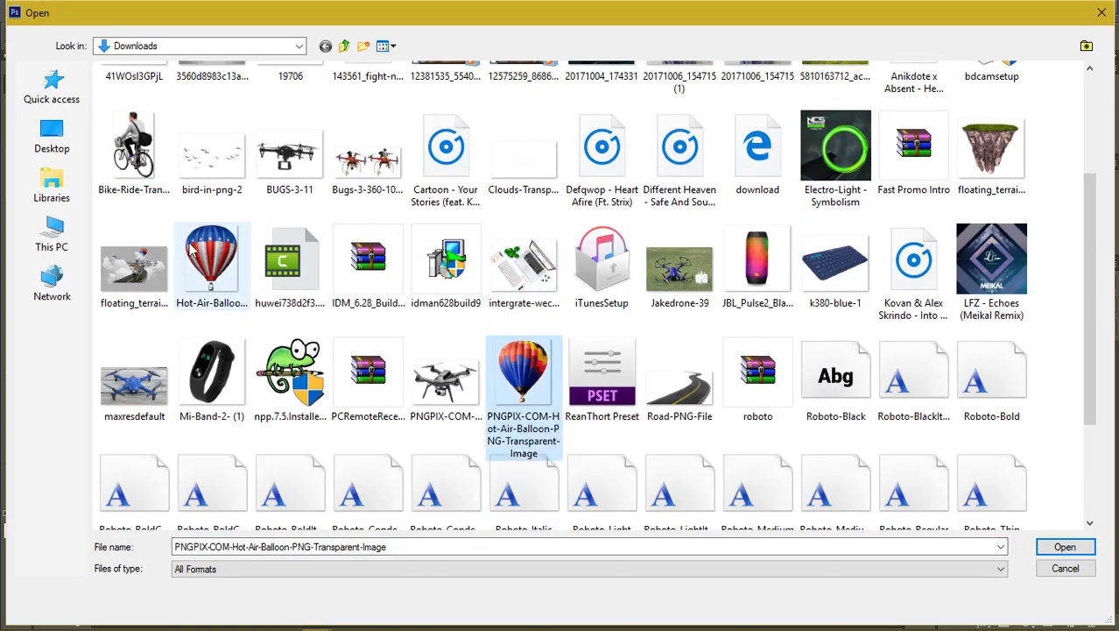
pyautogui.keyDown('ctrl'); pyautogui.click(192, 249); pyautogui.keyUp('ctrl')
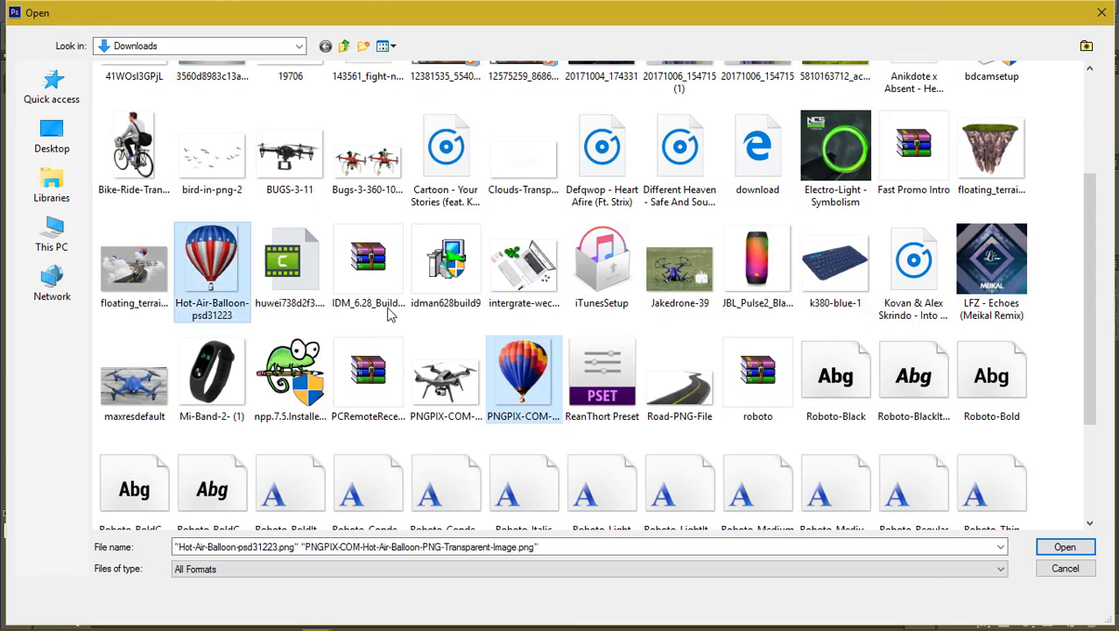
pyautogui.click(1063, 546)
pyautogui.click(1038, 547)
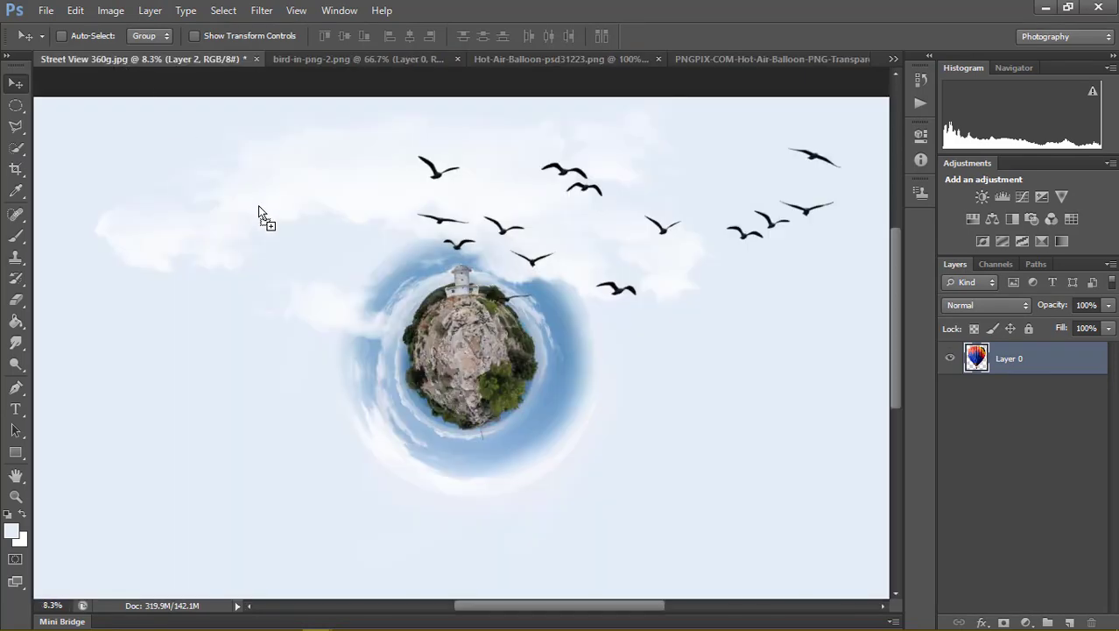
# Place the colourful balloon at upper left as Layer 3, beneath the birds and clouds
pyautogui.moveTo(125, 69)
pyautogui.mouseDown()
pyautogui.moveTo(265, 210)
pyautogui.moveTo(241, 187)
pyautogui.mouseUp()
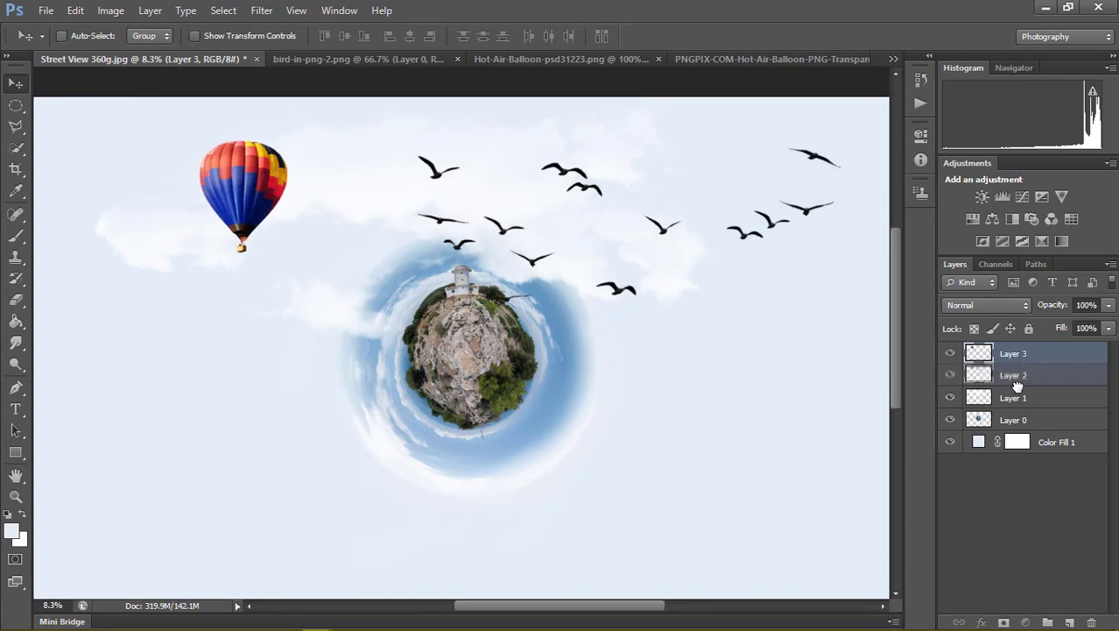
pyautogui.moveTo(1007, 355); pyautogui.dragTo(1014, 401)
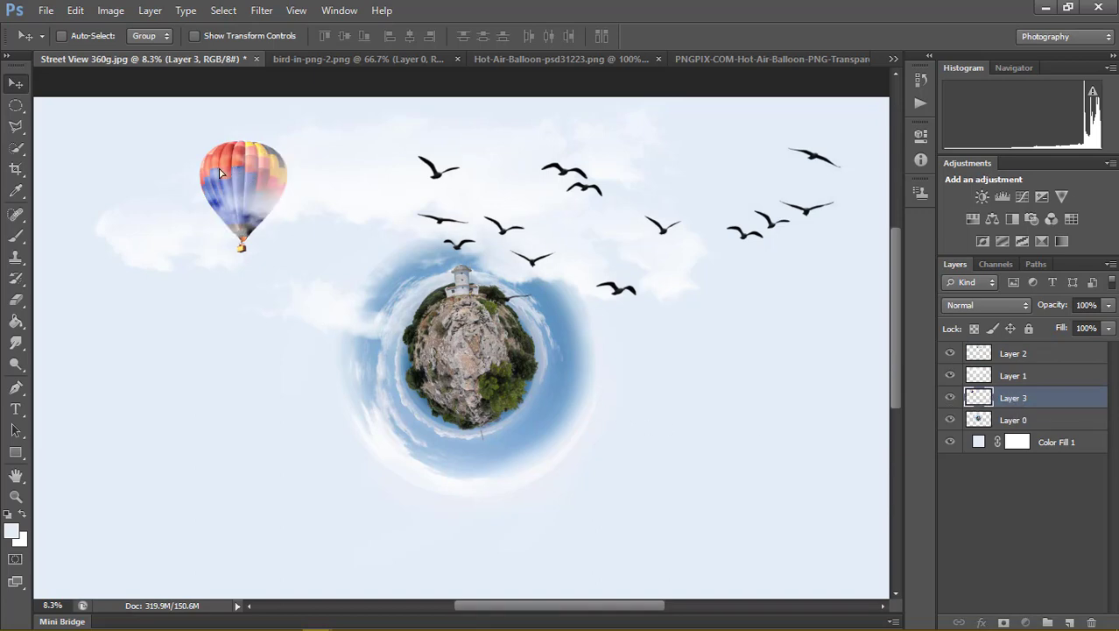
pyautogui.moveTo(220, 171); pyautogui.dragTo(222, 171)
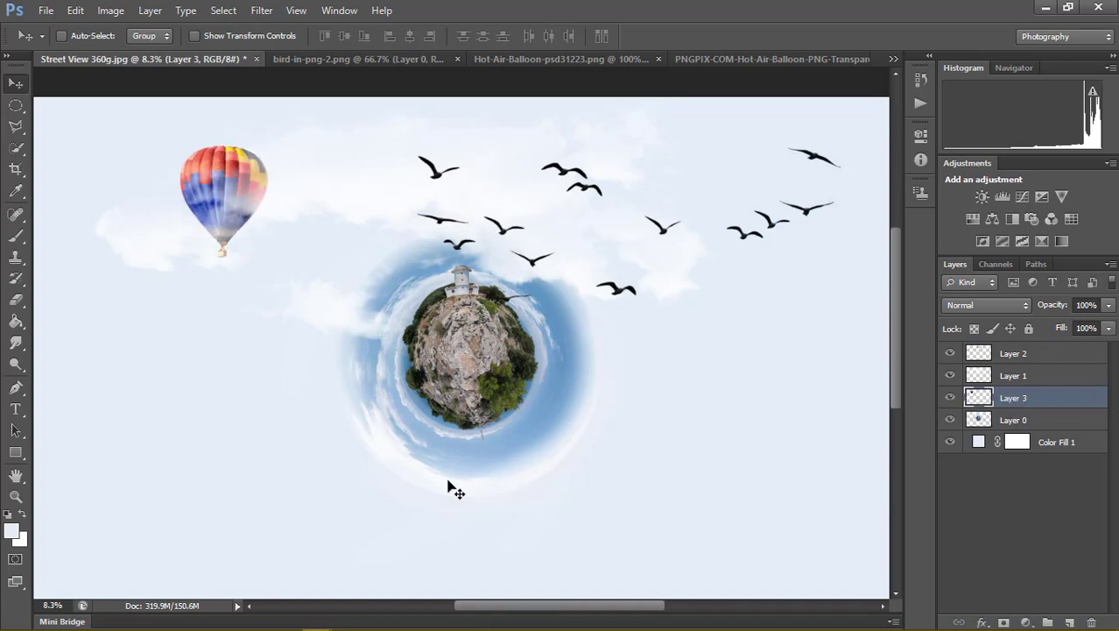
pyautogui.click(739, 62)
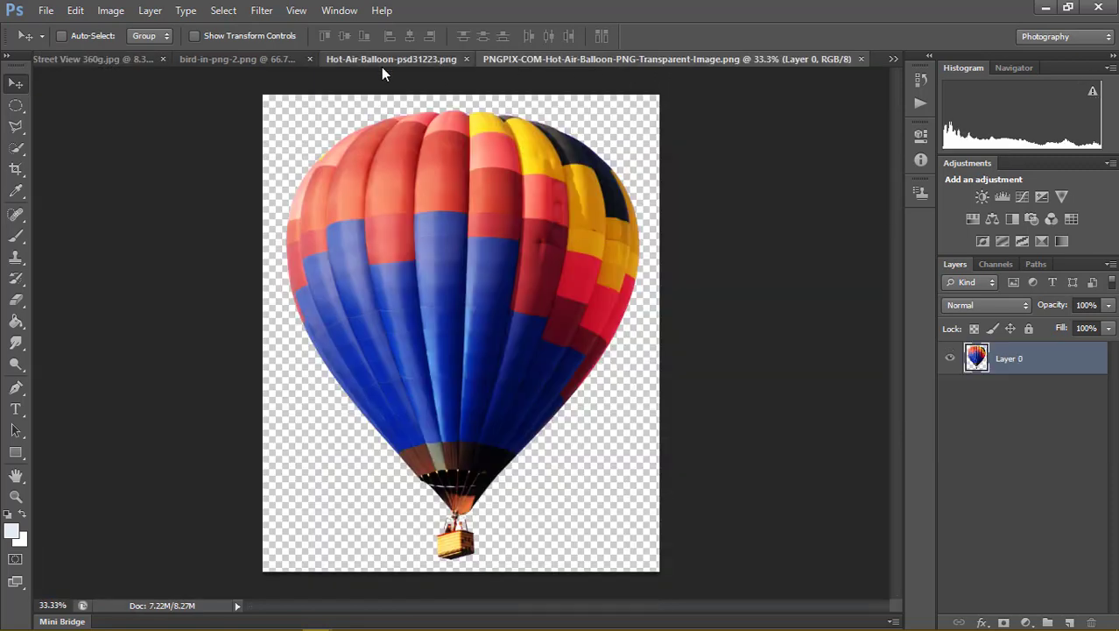
# Drag the stars-and-stripes balloon into Street View as Layer 4, right of the large balloon
pyautogui.click(381, 61)
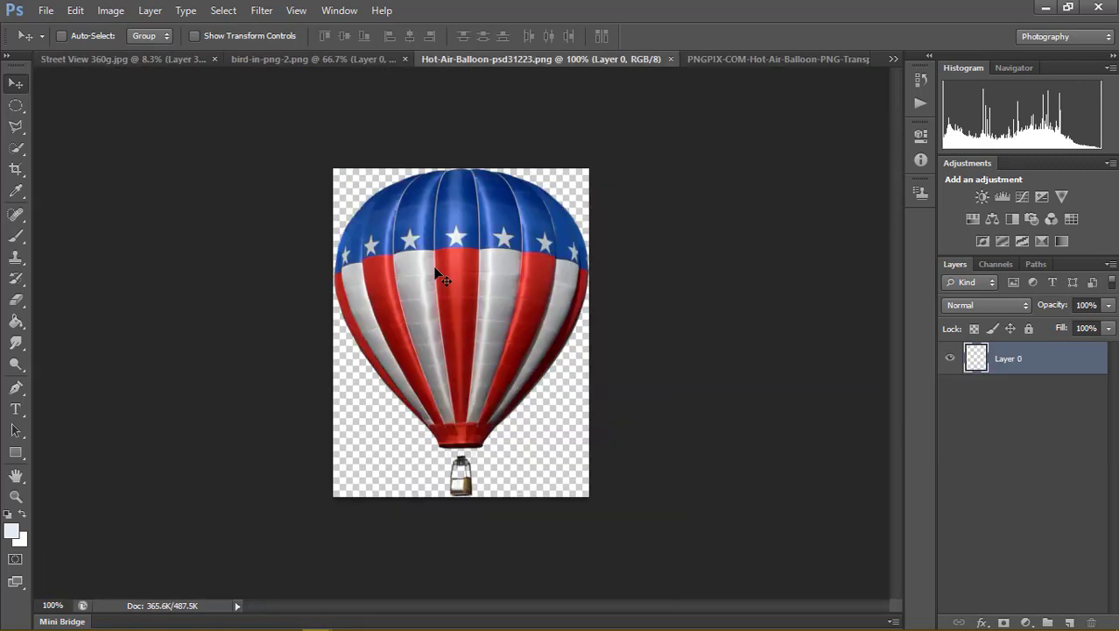
pyautogui.moveTo(437, 275); pyautogui.dragTo(114, 72)
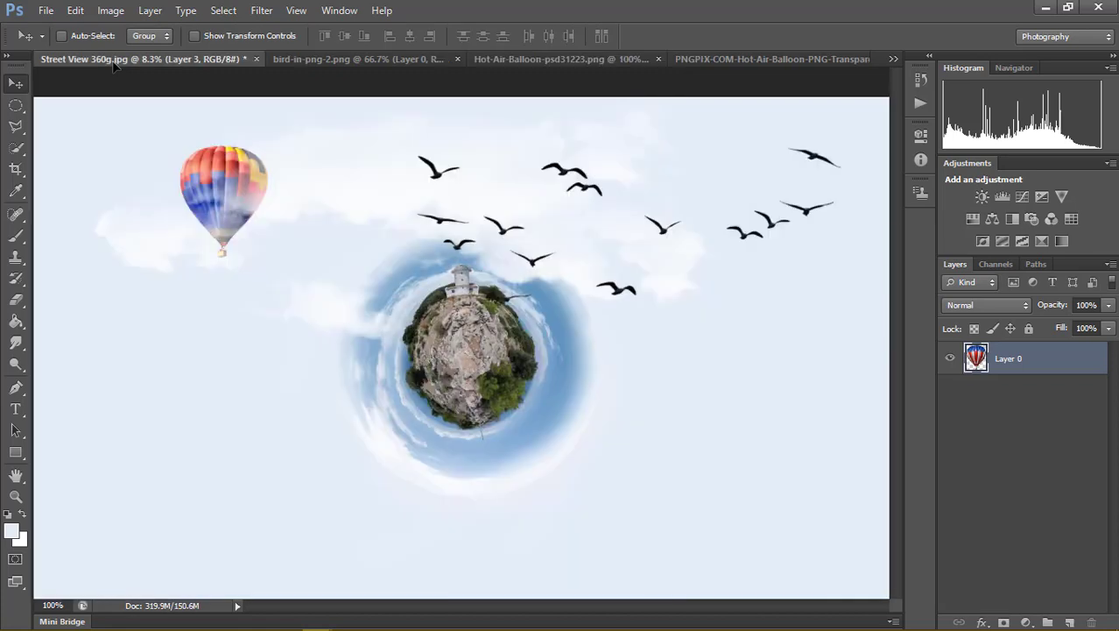
pyautogui.moveTo(113, 61)
pyautogui.mouseDown()
pyautogui.moveTo(263, 214)
pyautogui.moveTo(336, 206)
pyautogui.mouseUp()
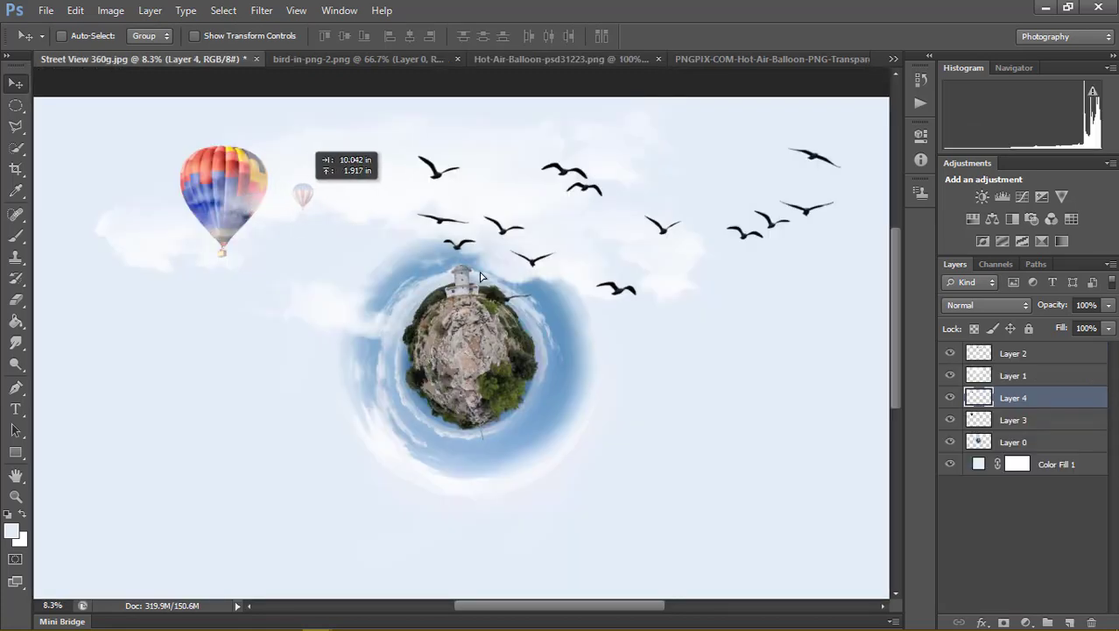
pyautogui.moveTo(480, 277); pyautogui.dragTo(513, 292)
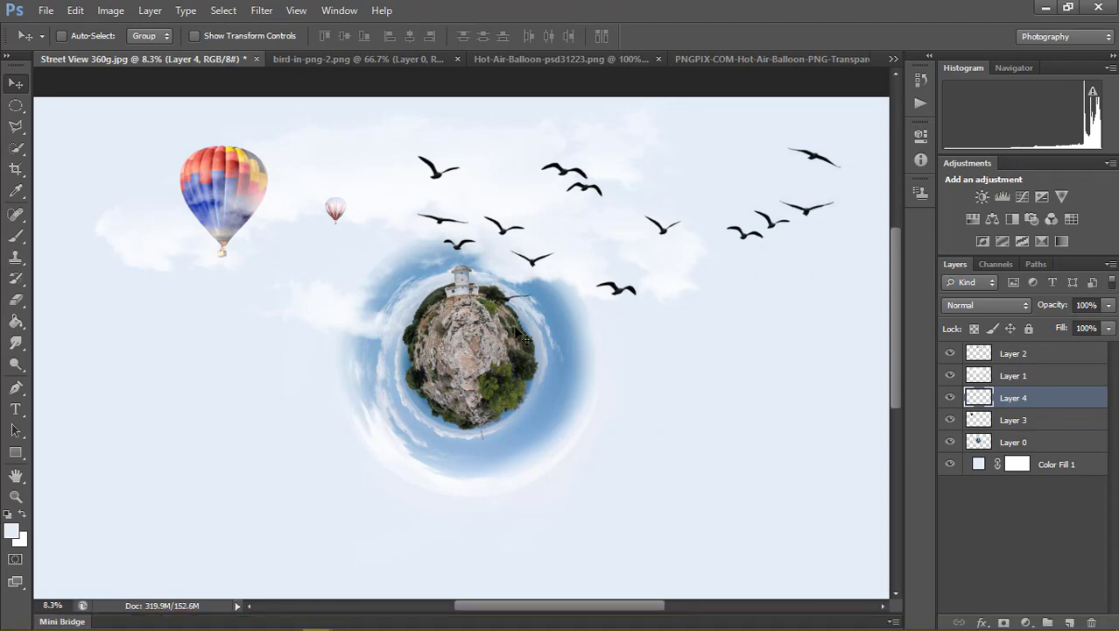
pyautogui.scroll(-1, 551, 334)
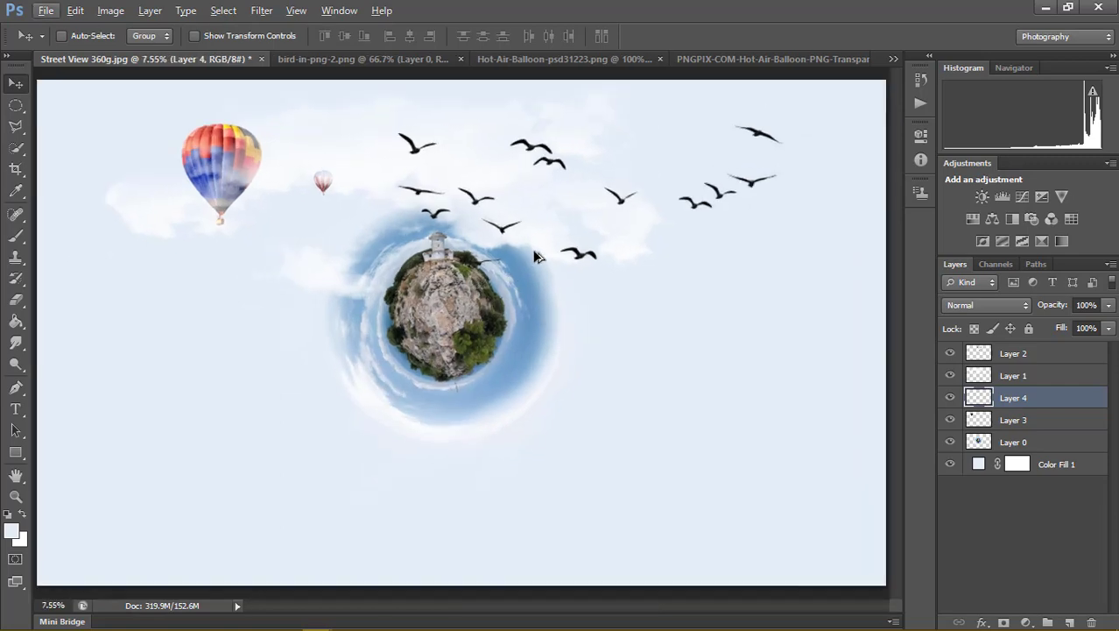
pyautogui.scroll(1, 538, 260)
pyautogui.scroll(-1, 537, 259)
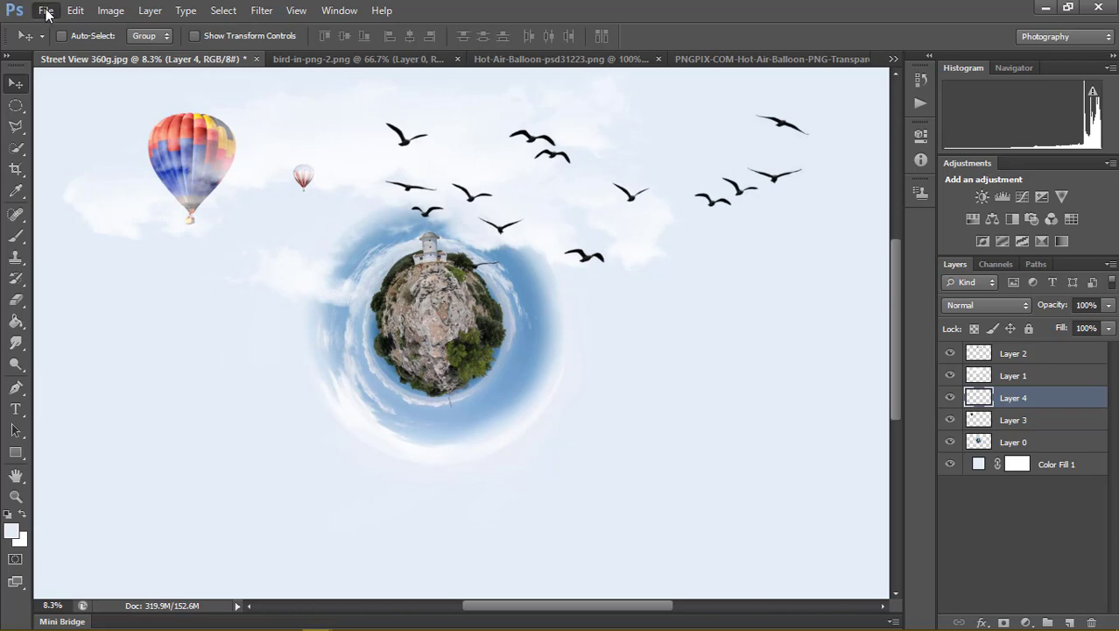
# Save the composition to the Desktop as JPEG 'Street View 3d60g.jpg', avoiding overwriting the existing file
pyautogui.click(44, 9)
pyautogui.click(79, 211)
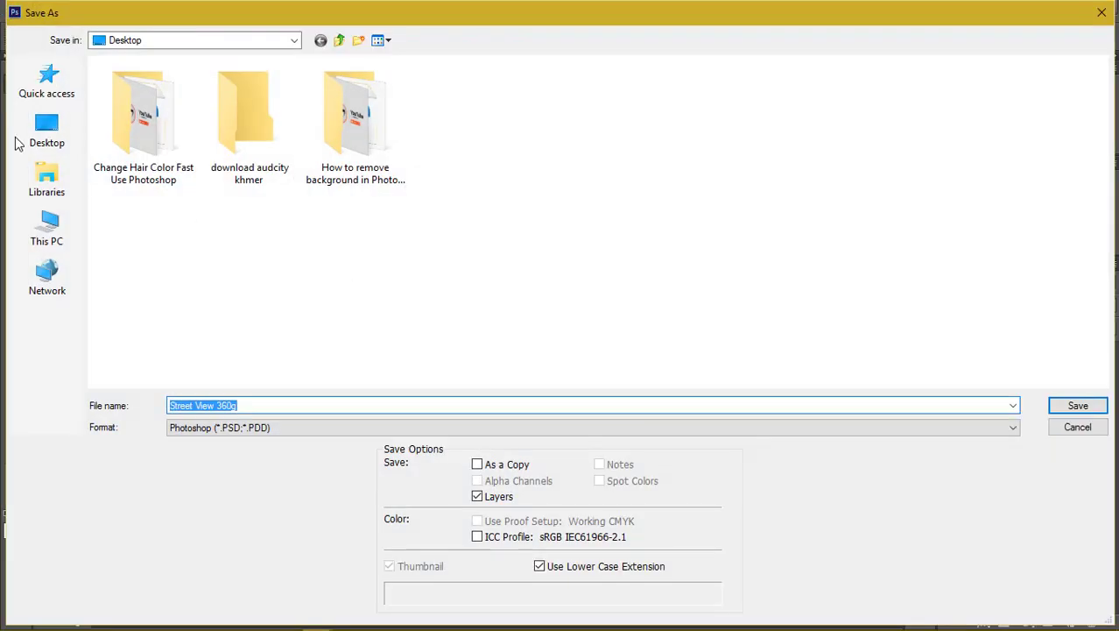
pyautogui.click(23, 136)
pyautogui.click(264, 427)
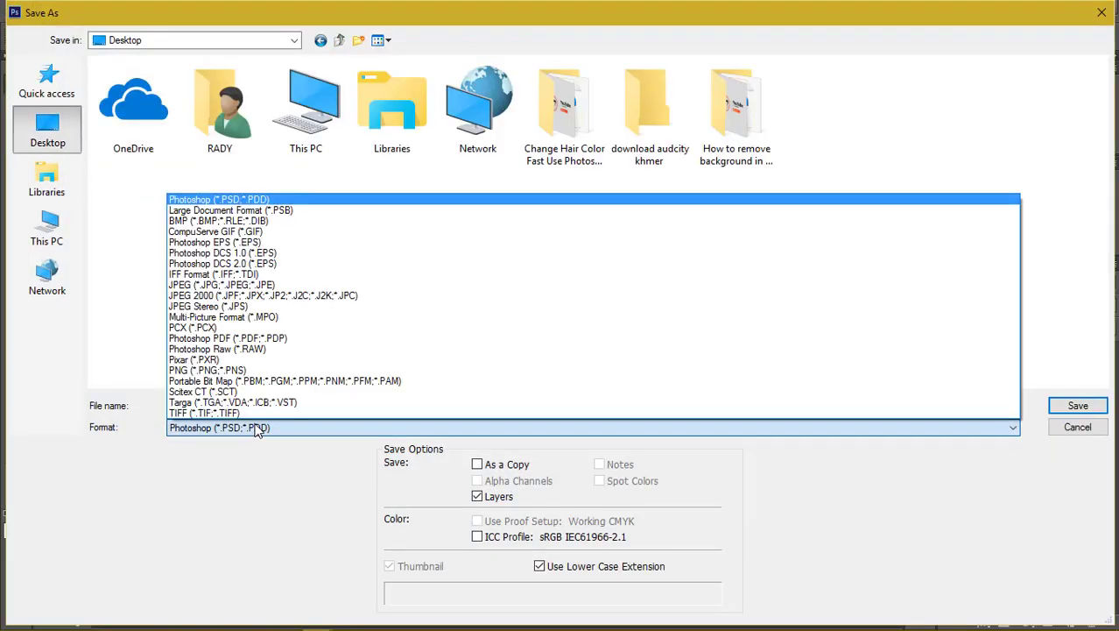
pyautogui.click(210, 284)
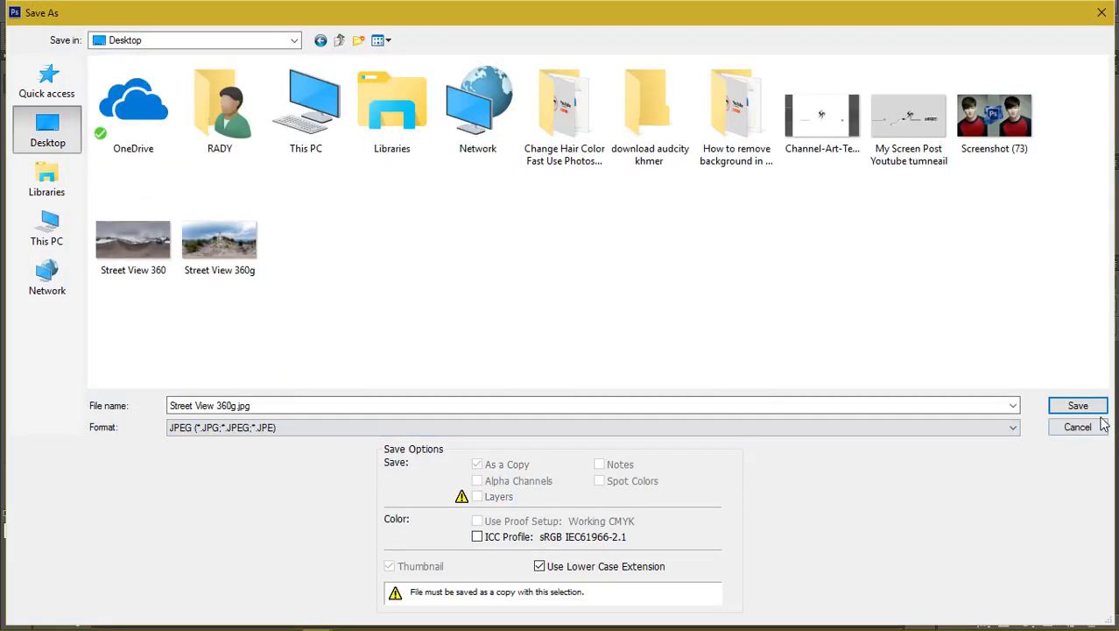
pyautogui.click(1082, 405)
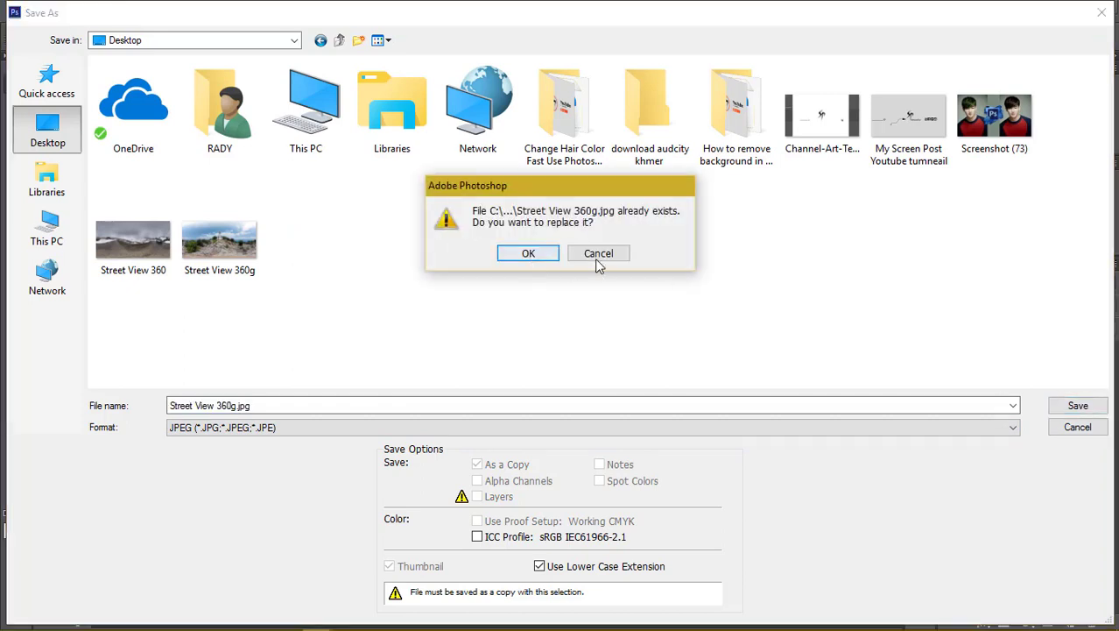
pyautogui.click(599, 253)
pyautogui.click(220, 405)
pyautogui.write('d')
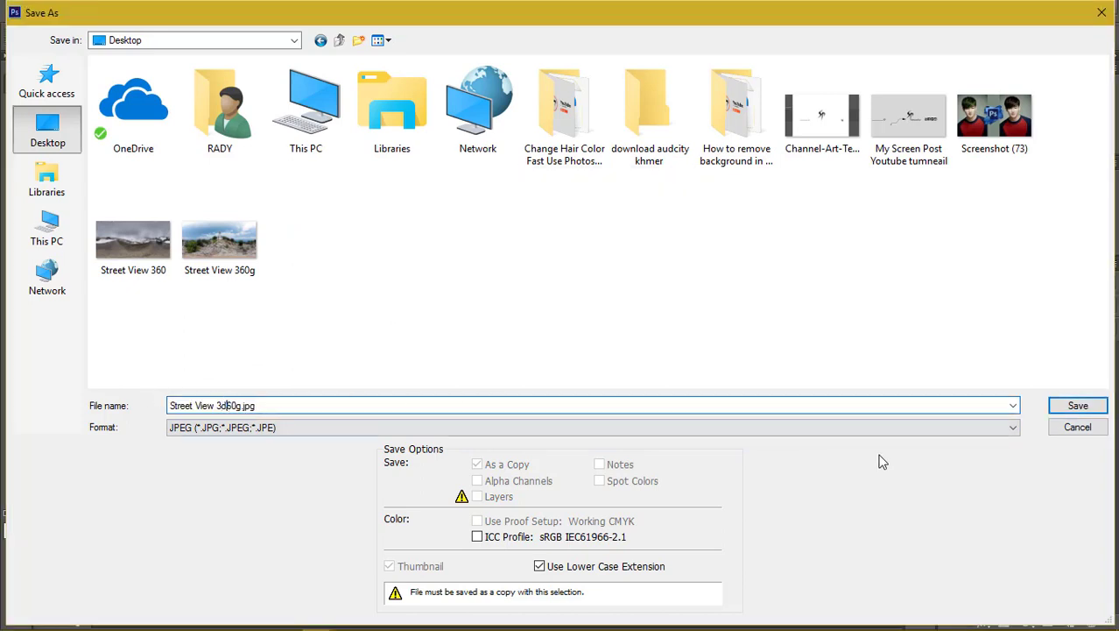
pyautogui.click(1078, 410)
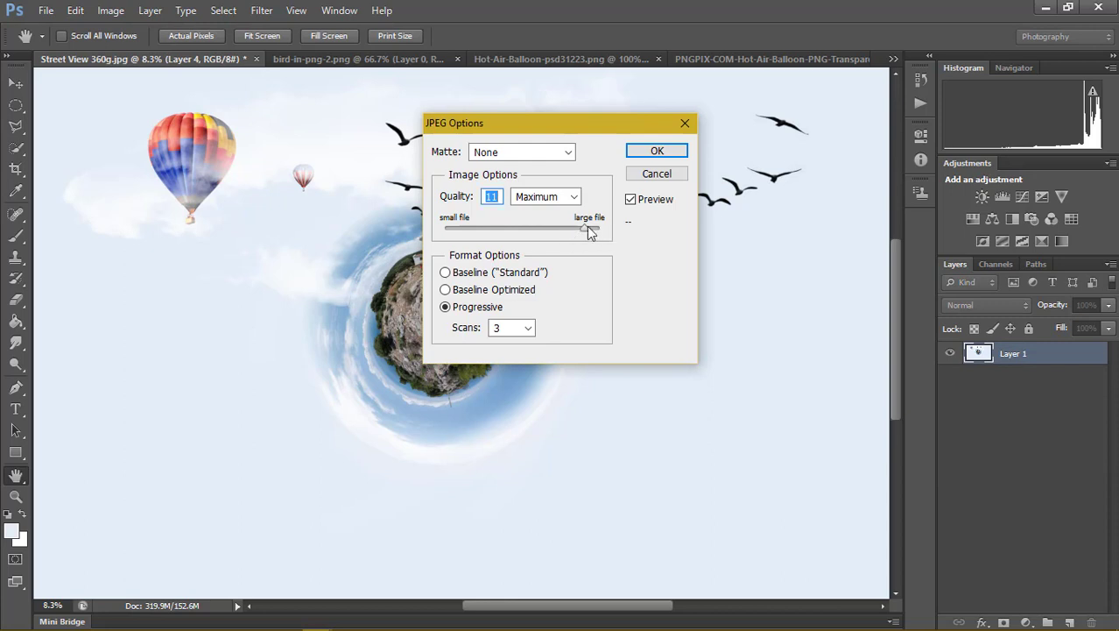
# Set JPEG quality to 12 (Maximum) and confirm the options
pyautogui.moveTo(587, 226); pyautogui.dragTo(604, 226)
pyautogui.click(680, 155)
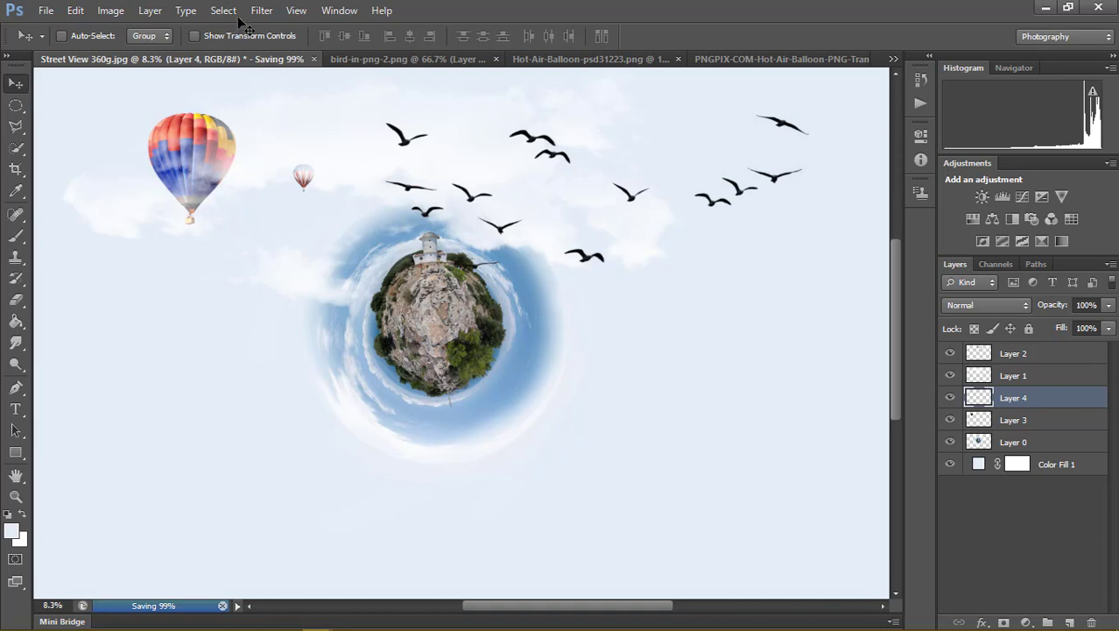
# Minimize Photoshop and open the saved Street View 3d60g image from the desktop
pyautogui.click(1048, 8)
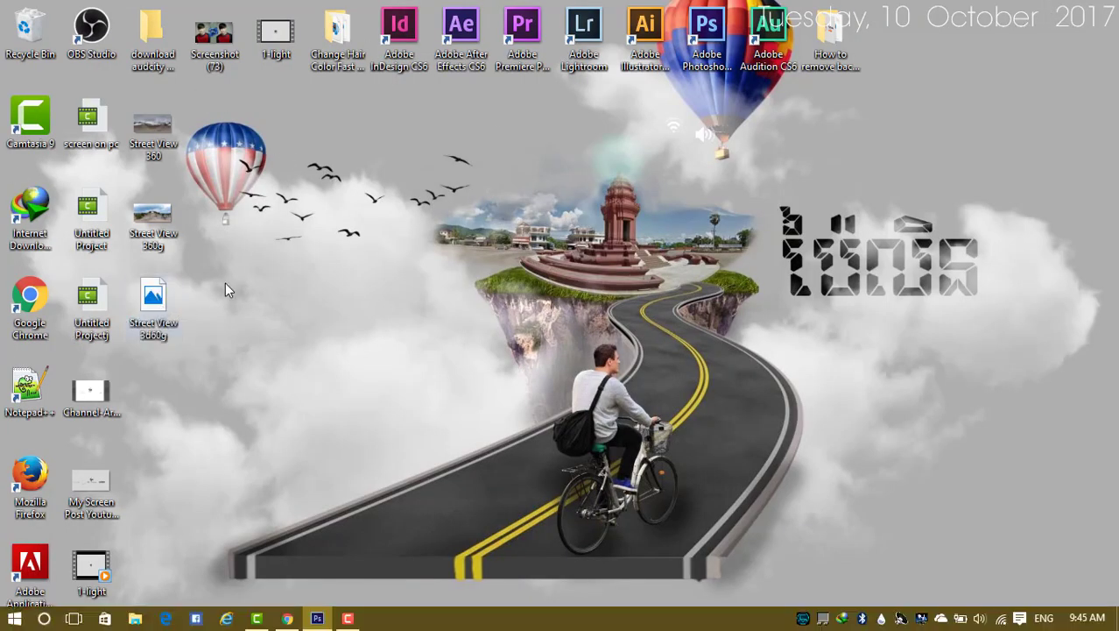
pyautogui.click(168, 307)
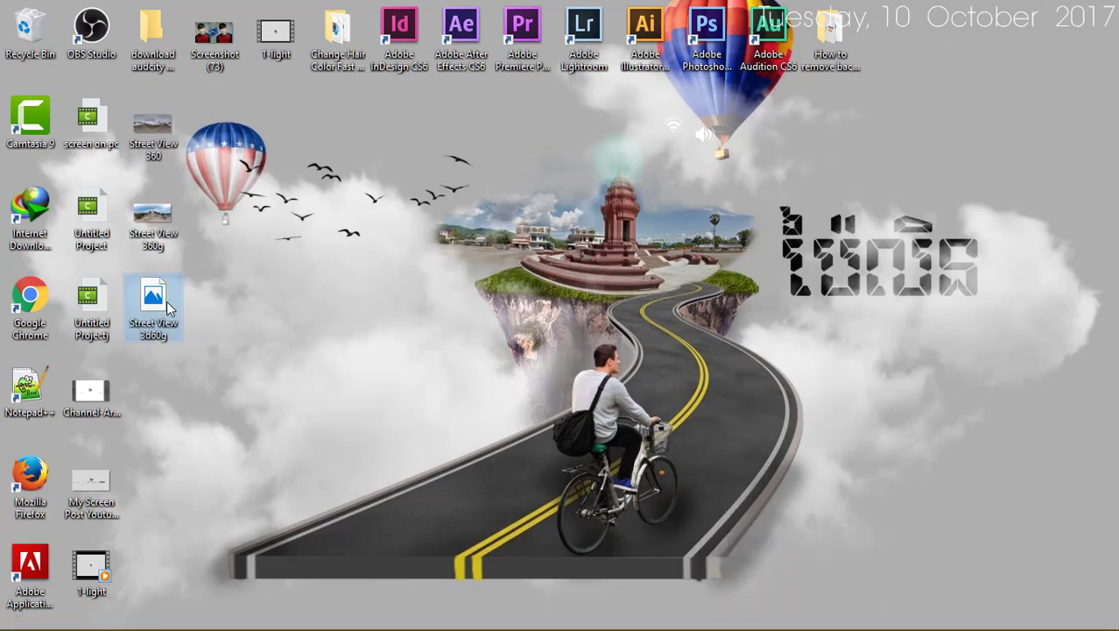
pyautogui.doubleClick(169, 307)
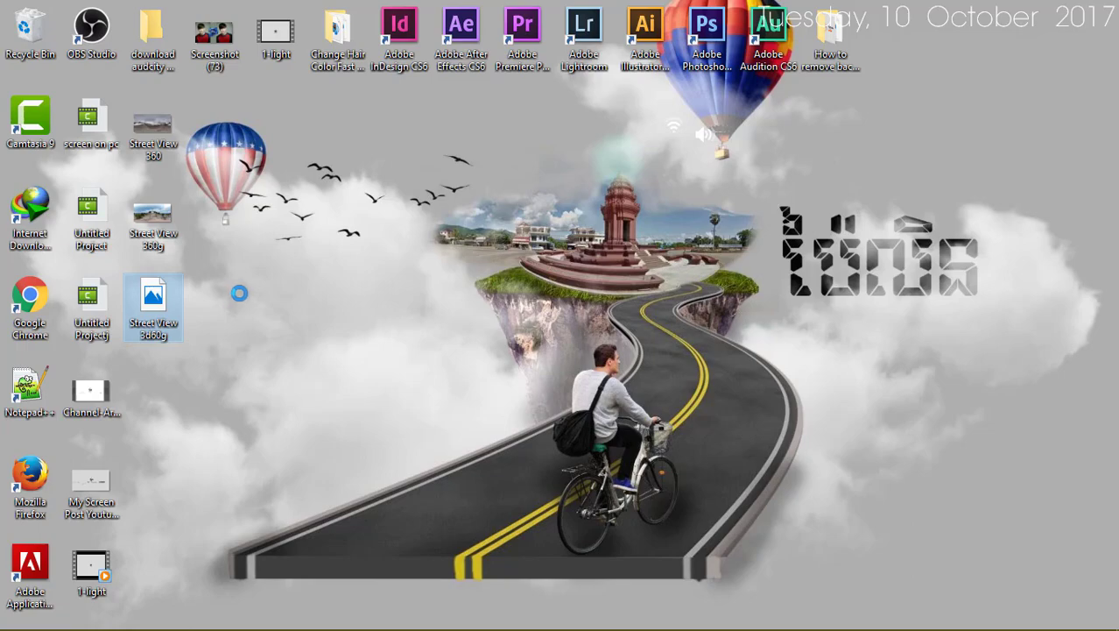